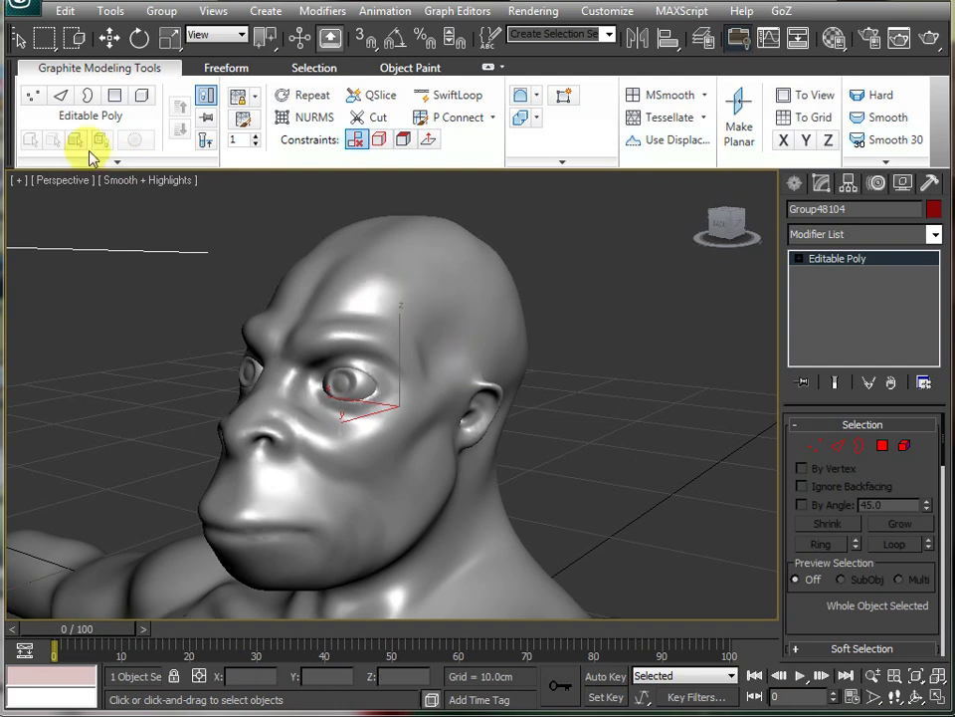
# Overlay edged faces on the shaded head, examine the mesh density around the face, and turn the edges off again.
pyautogui.click(147, 181)
pyautogui.click(199, 285)
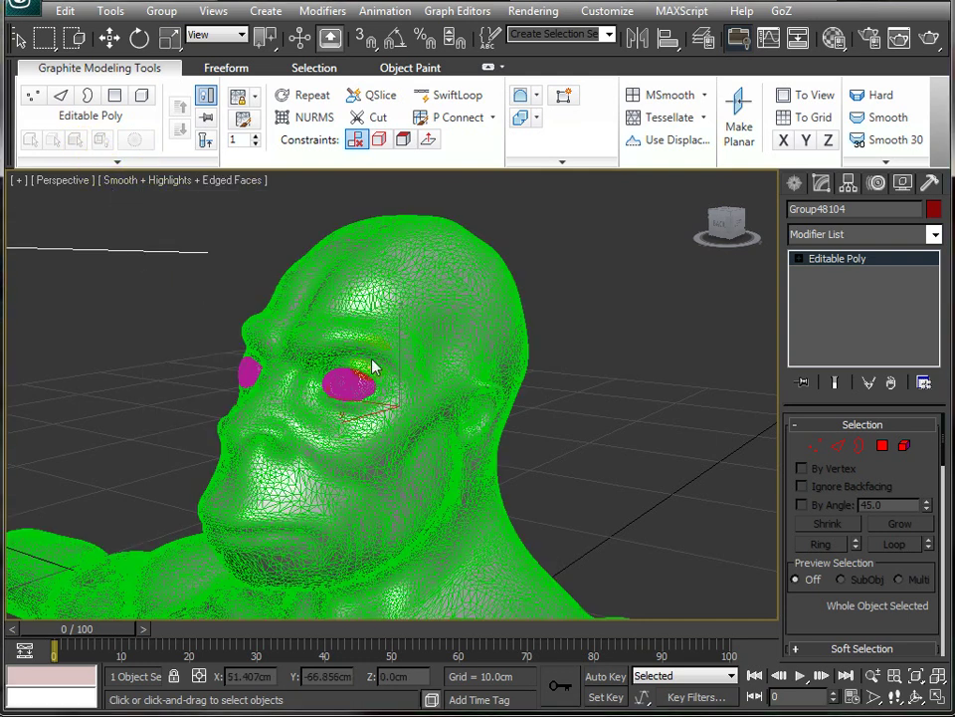
pyautogui.keyDown('alt'); pyautogui.moveTo(378, 375); pyautogui.dragTo(444, 484, button='middle'); pyautogui.keyUp('alt')
pyautogui.scroll(10, 552, 427)
pyautogui.scroll(-5, 550, 425)
pyautogui.scroll(-5, 511, 462)
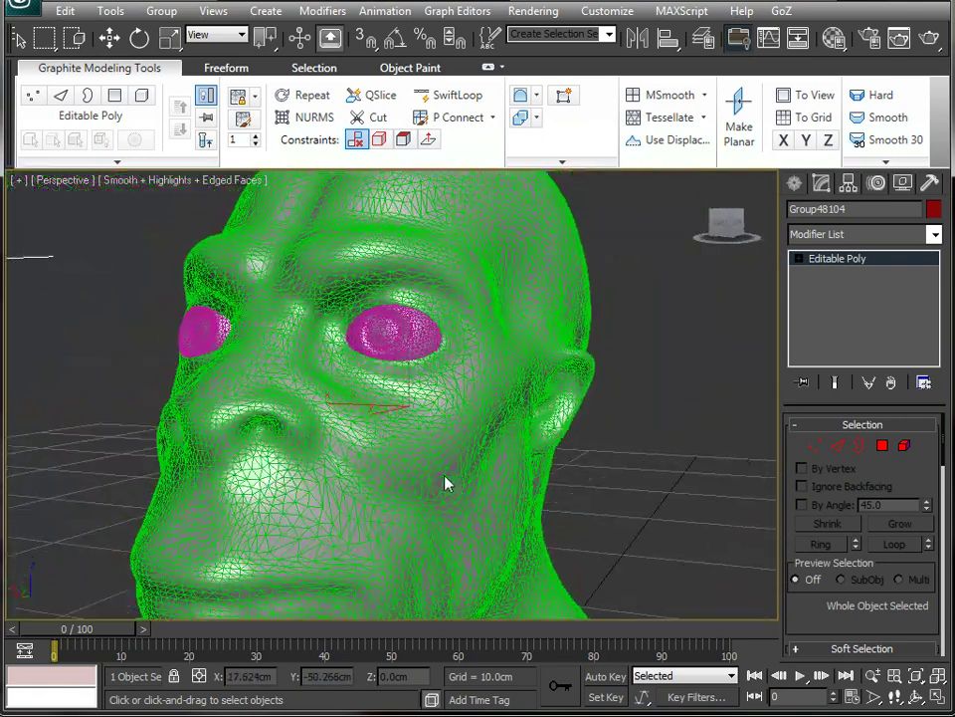
pyautogui.scroll(-3, 445, 484)
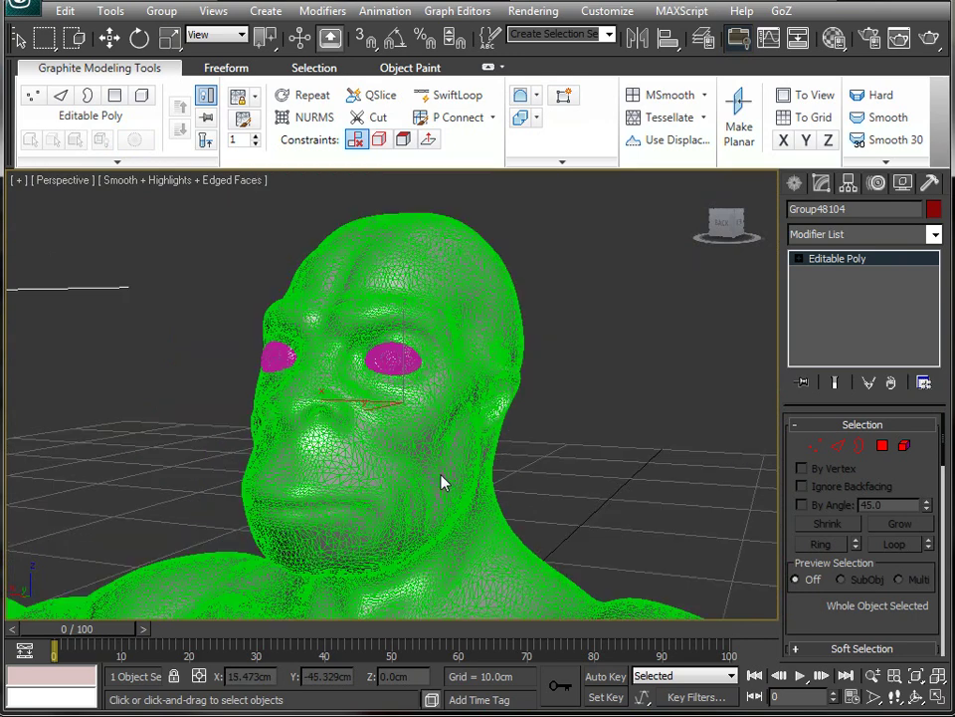
pyautogui.click(269, 376)
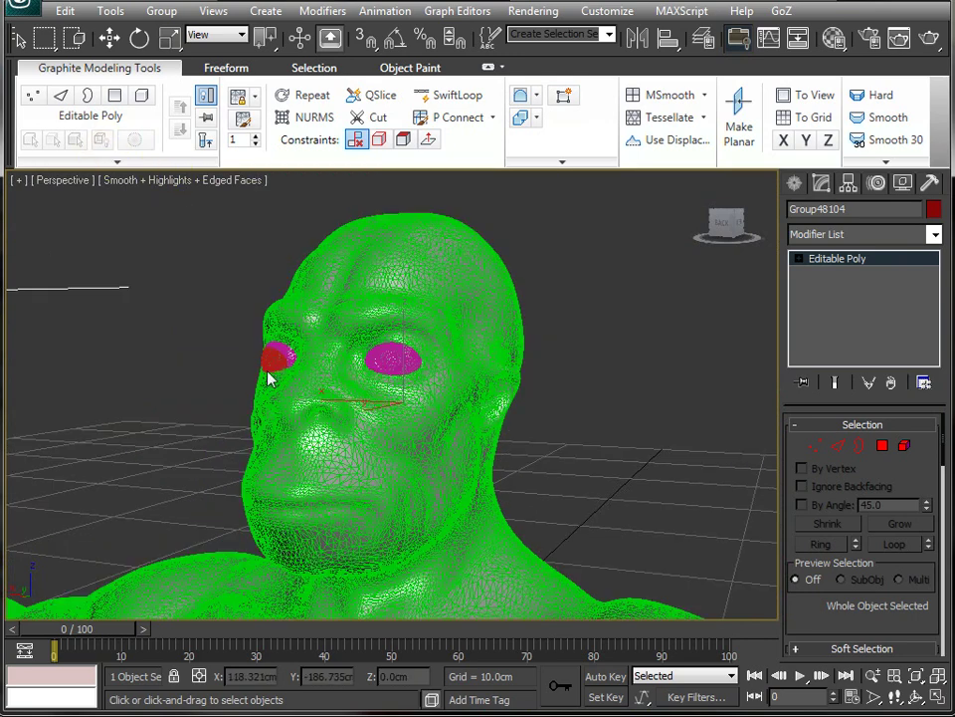
pyautogui.moveTo(422, 420)
pyautogui.keyDown('alt'); pyautogui.mouseDown(button='middle')
pyautogui.moveTo(284, 405)
pyautogui.moveTo(352, 394)
pyautogui.moveTo(298, 299)
pyautogui.moveTo(277, 399)
pyautogui.moveTo(358, 413)
pyautogui.moveTo(435, 399)
pyautogui.moveTo(441, 412)
pyautogui.moveTo(245, 384)
pyautogui.moveTo(218, 406)
pyautogui.moveTo(218, 423)
pyautogui.mouseUp(button='middle'); pyautogui.keyUp('alt')
pyautogui.click(247, 185)
pyautogui.click(289, 285)
# Review the default gray material and the green wire material 02 - Default in the Material Editor, and close it.
pyautogui.click(834, 38)
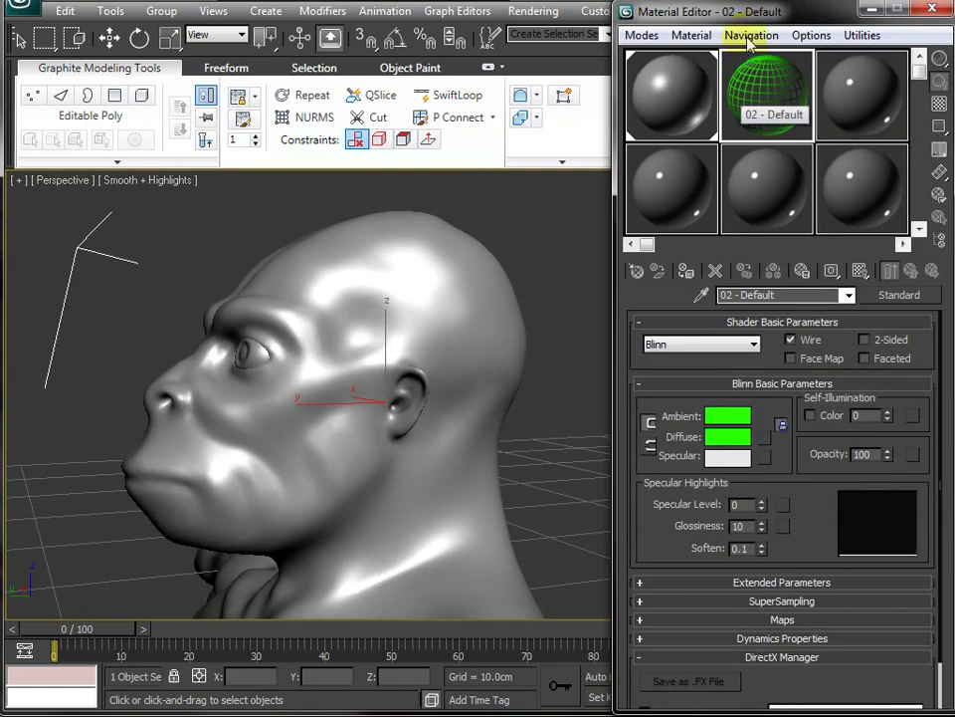
pyautogui.moveTo(748, 11); pyautogui.dragTo(717, 188)
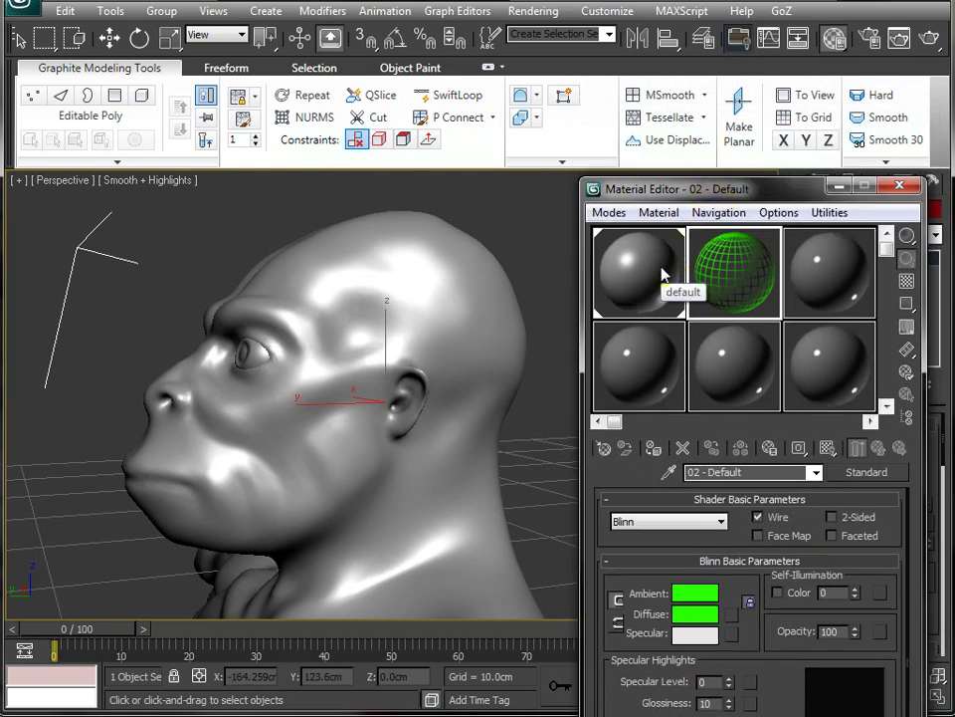
pyautogui.click(646, 279)
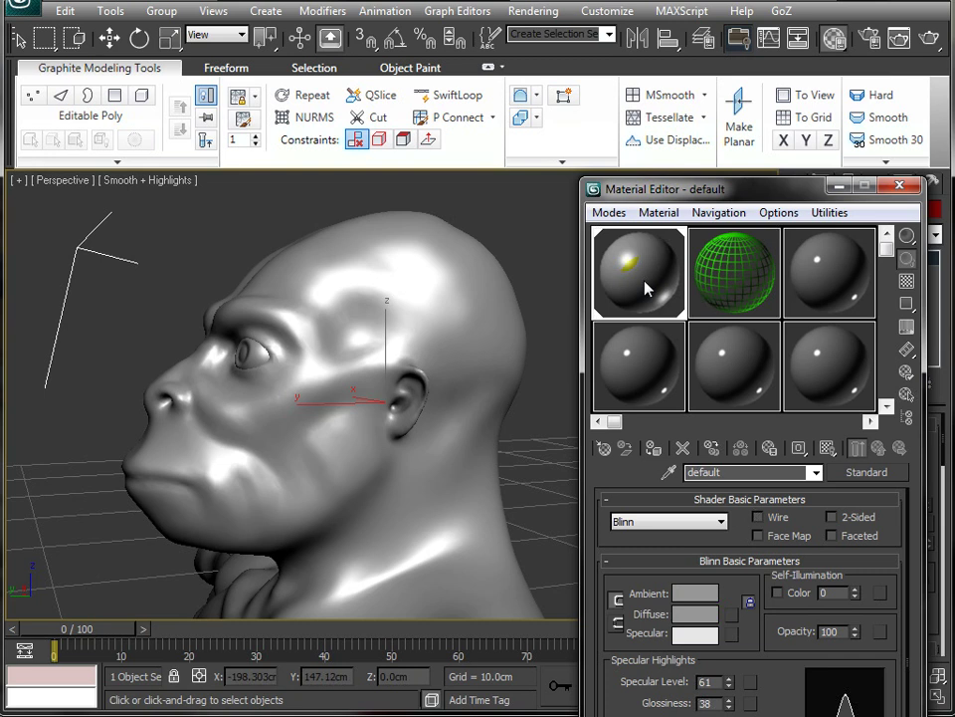
pyautogui.moveTo(654, 196); pyautogui.dragTo(665, 114)
pyautogui.keyDown('alt'); pyautogui.moveTo(391, 361); pyautogui.dragTo(486, 507, button='middle'); pyautogui.keyUp('alt')
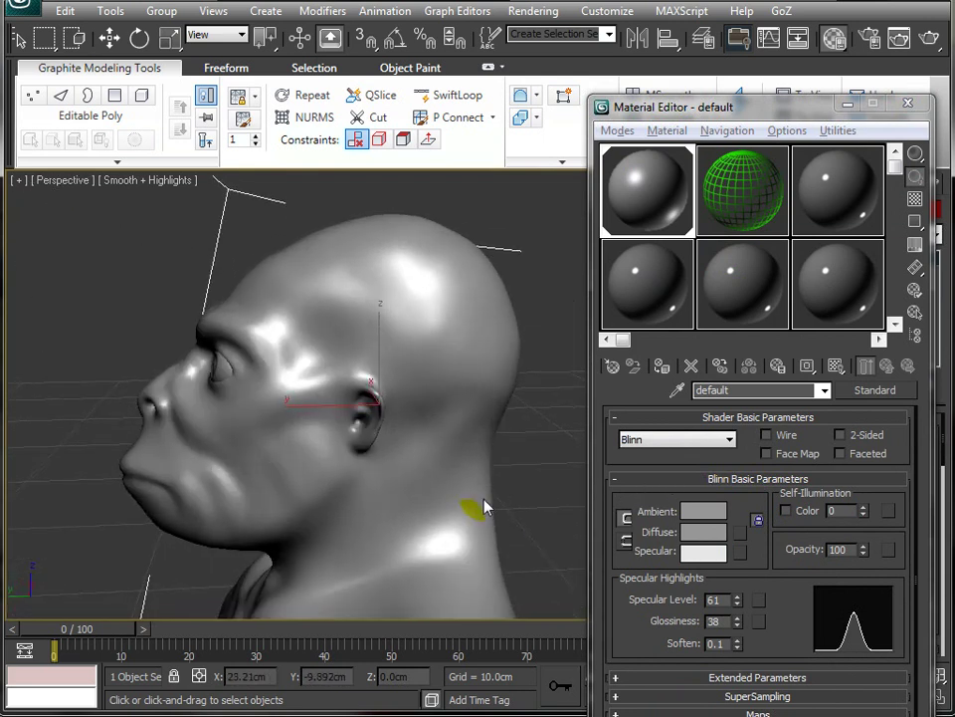
pyautogui.click(785, 204)
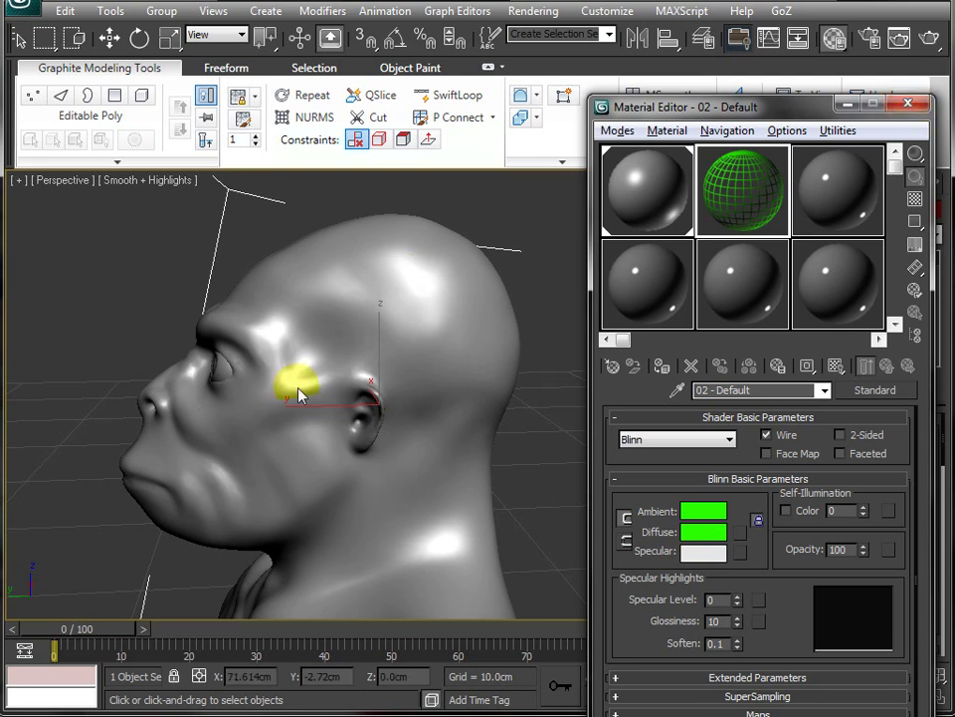
pyautogui.click(914, 106)
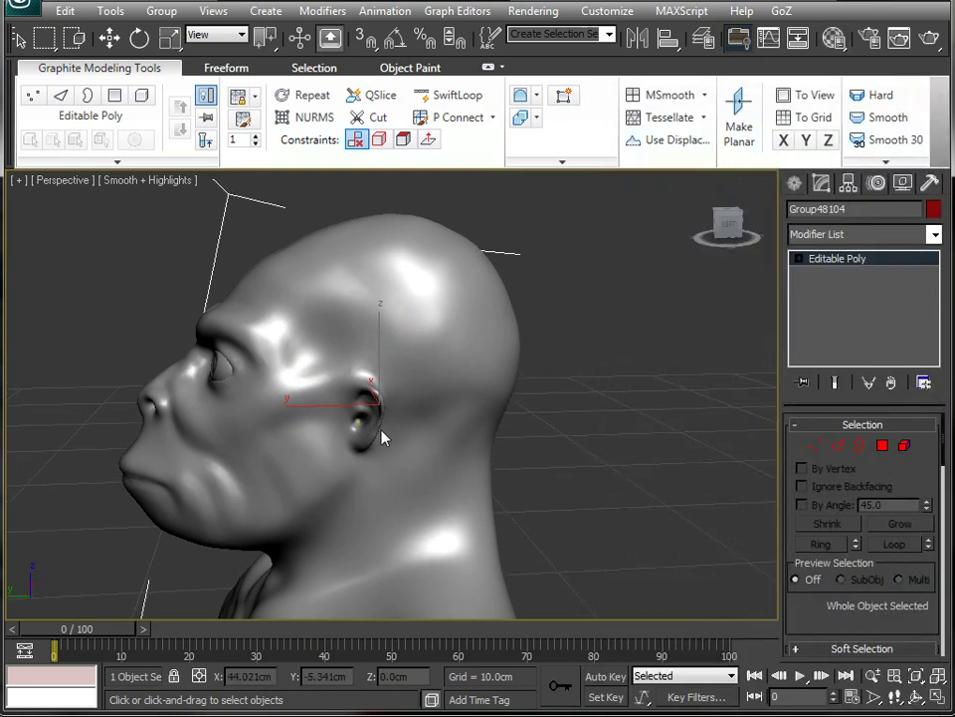
# With the head mesh selected, create a new empty editable poly object using PolyDraw's New Object.
pyautogui.keyDown('alt'); pyautogui.moveTo(381, 437); pyautogui.dragTo(521, 444, button='middle'); pyautogui.keyUp('alt')
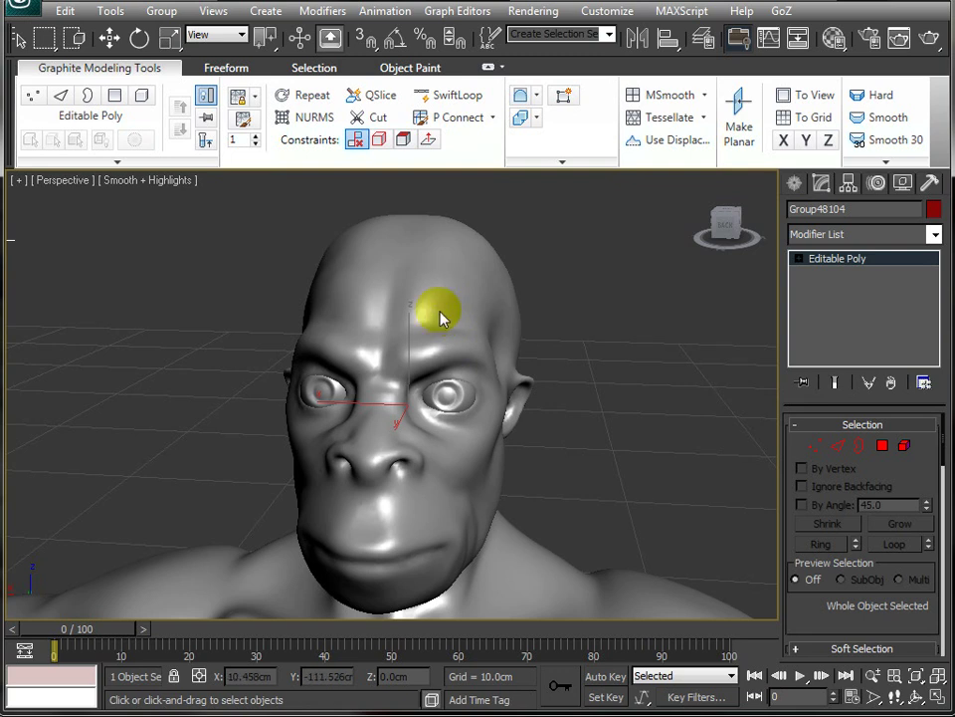
pyautogui.keyDown('alt'); pyautogui.moveTo(507, 422); pyautogui.dragTo(386, 444, button='middle'); pyautogui.keyUp('alt')
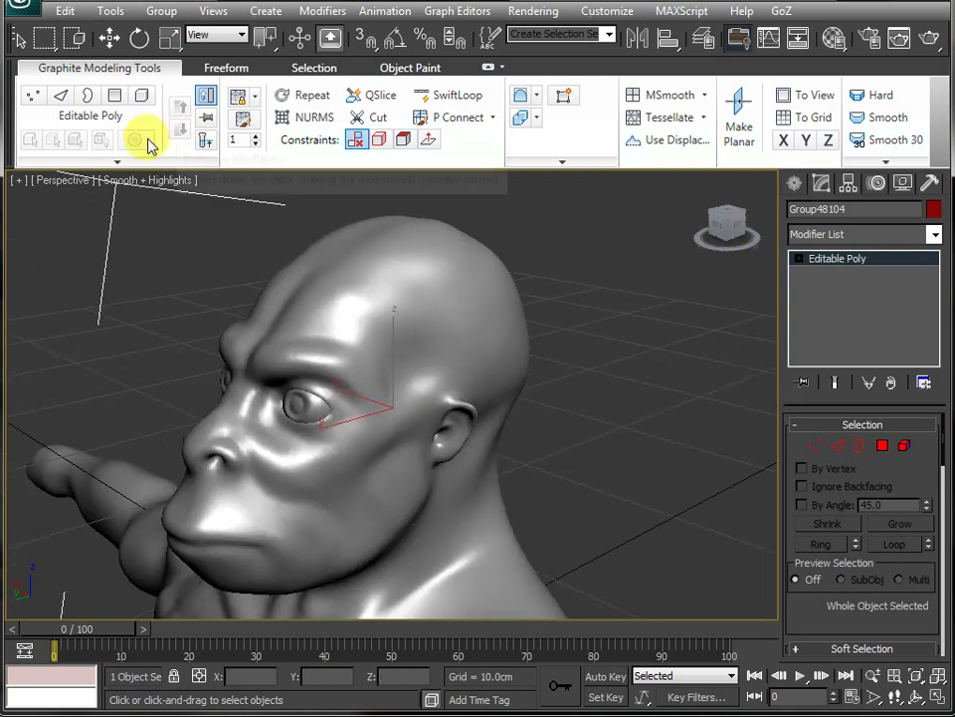
pyautogui.click(236, 68)
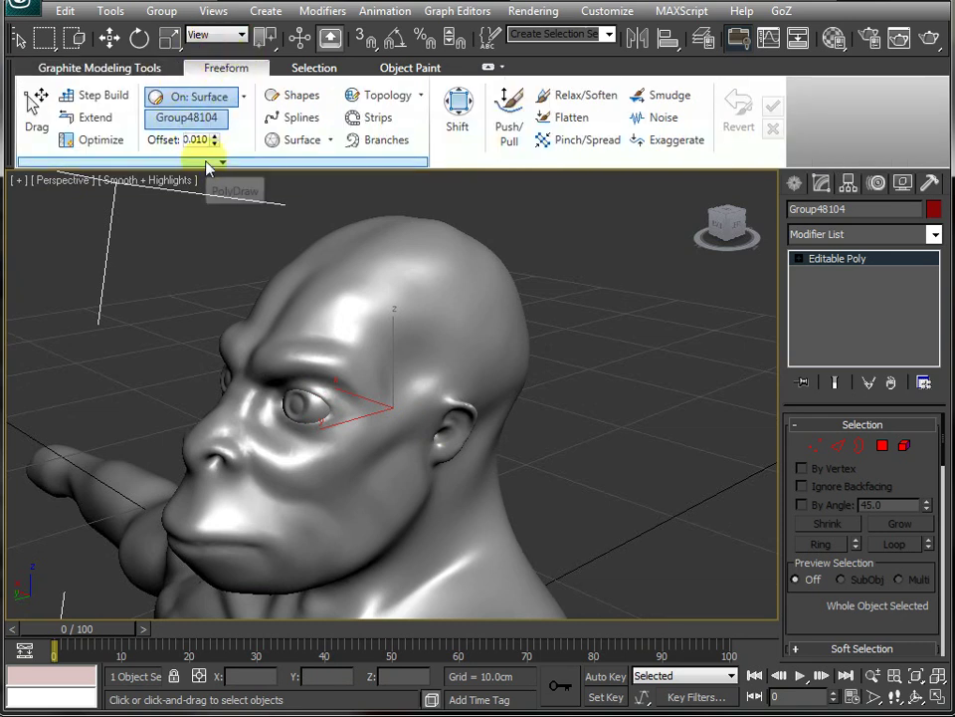
pyautogui.click(209, 165)
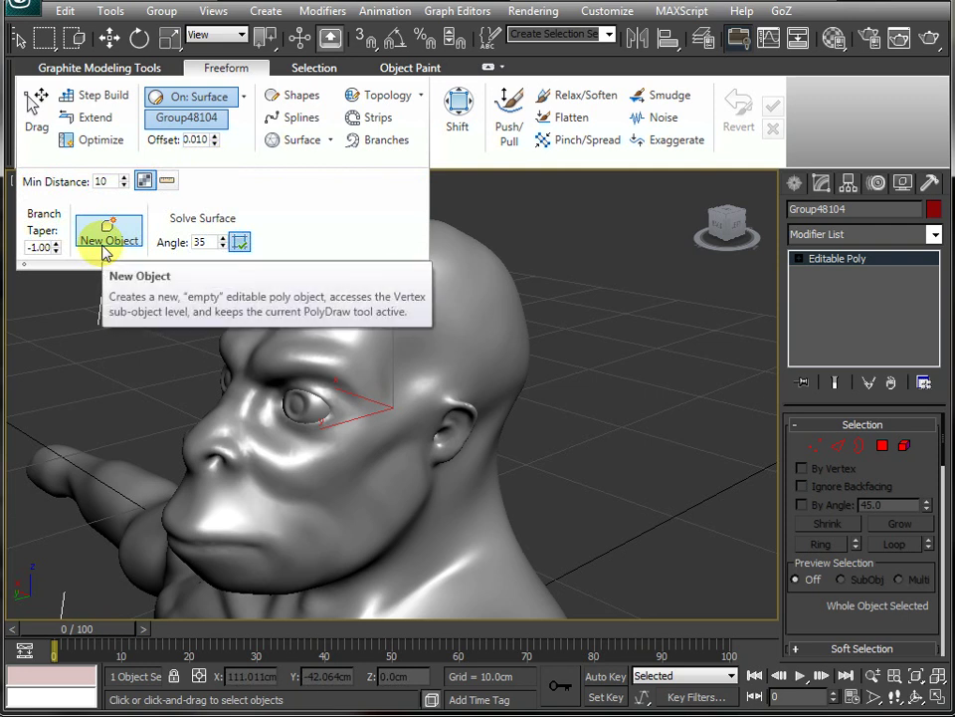
pyautogui.click(554, 240)
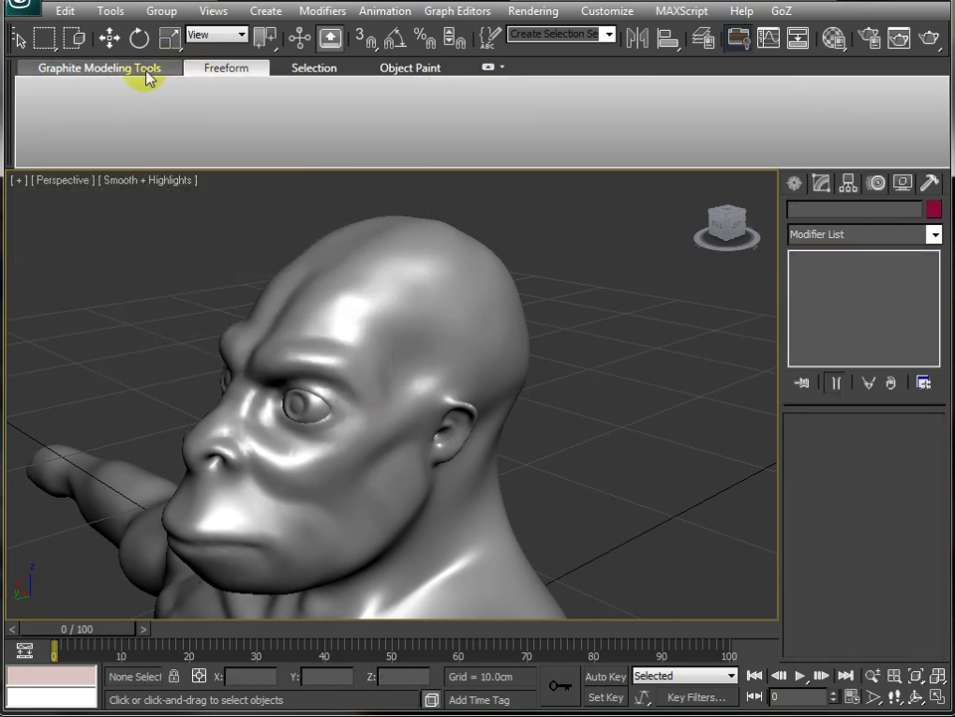
pyautogui.hotkey('ctrl', 'z')
pyautogui.click(215, 162)
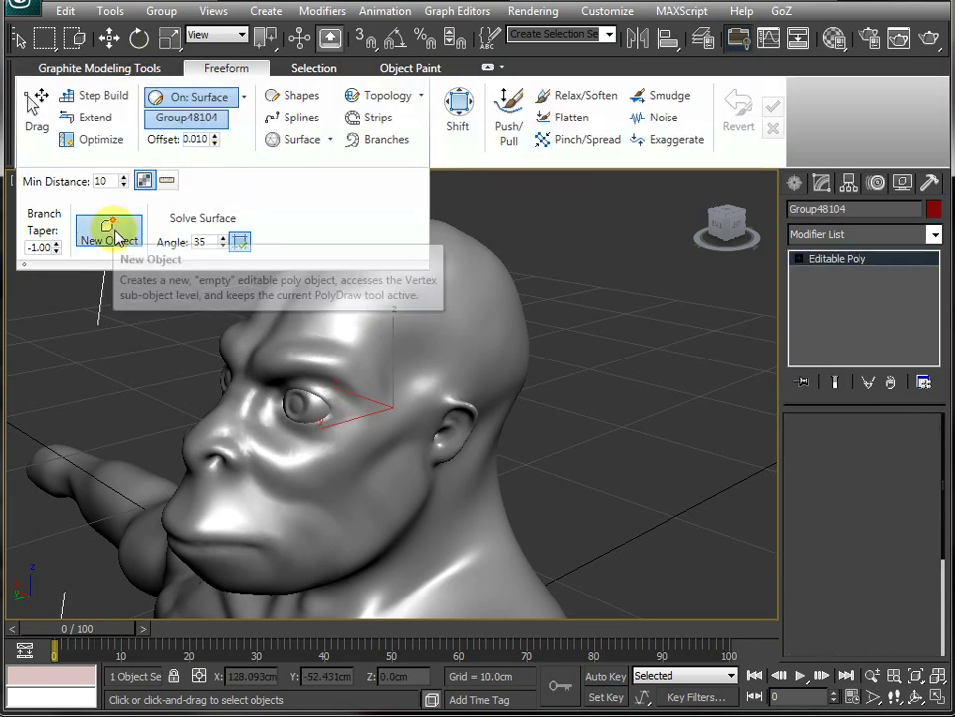
pyautogui.click(114, 236)
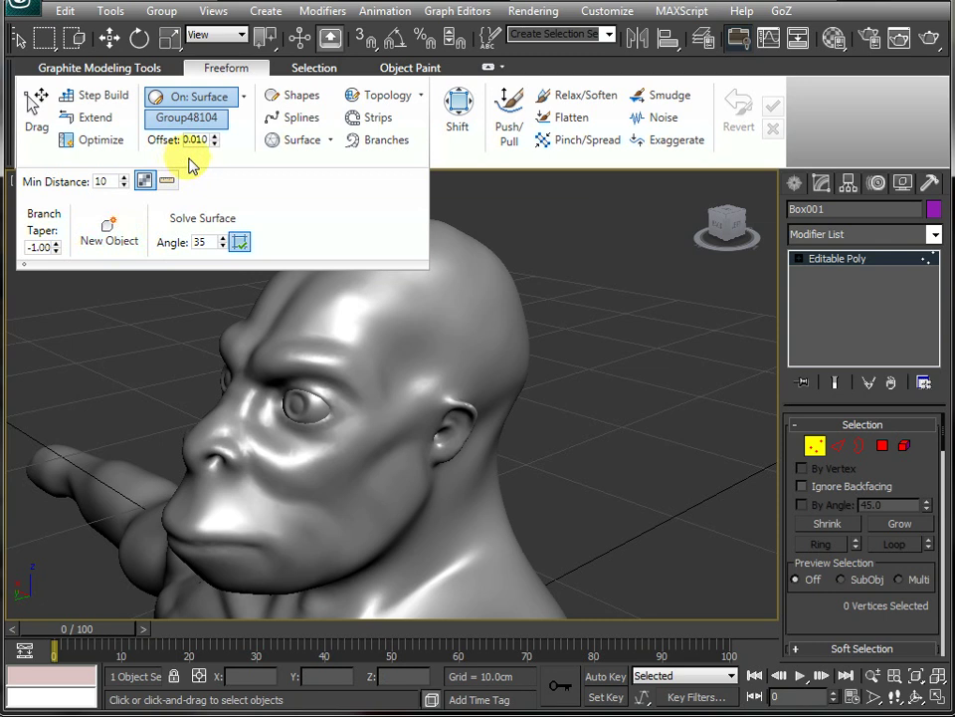
pyautogui.click(250, 154)
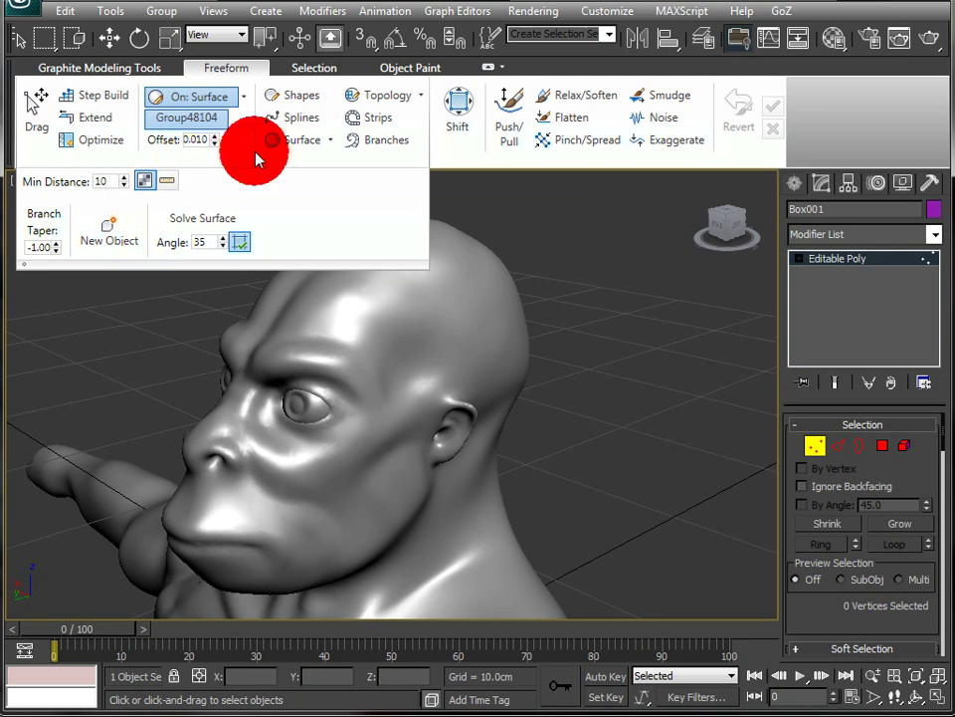
# Set PolyDraw to draw on a surface and pick the head mesh as the surface to draw on.
pyautogui.click(242, 96)
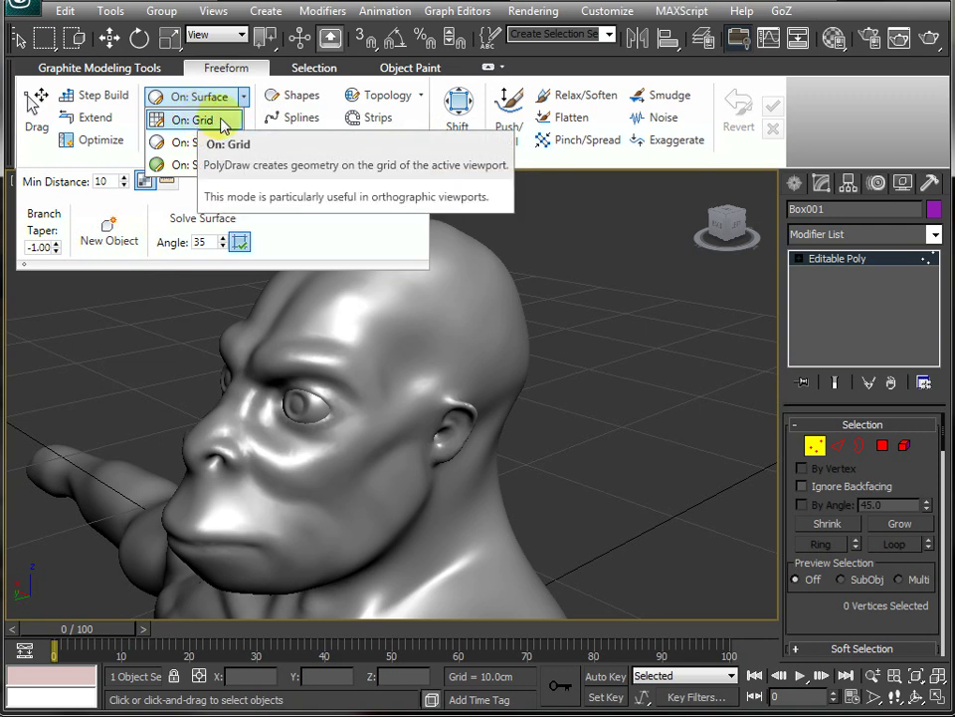
pyautogui.click(184, 143)
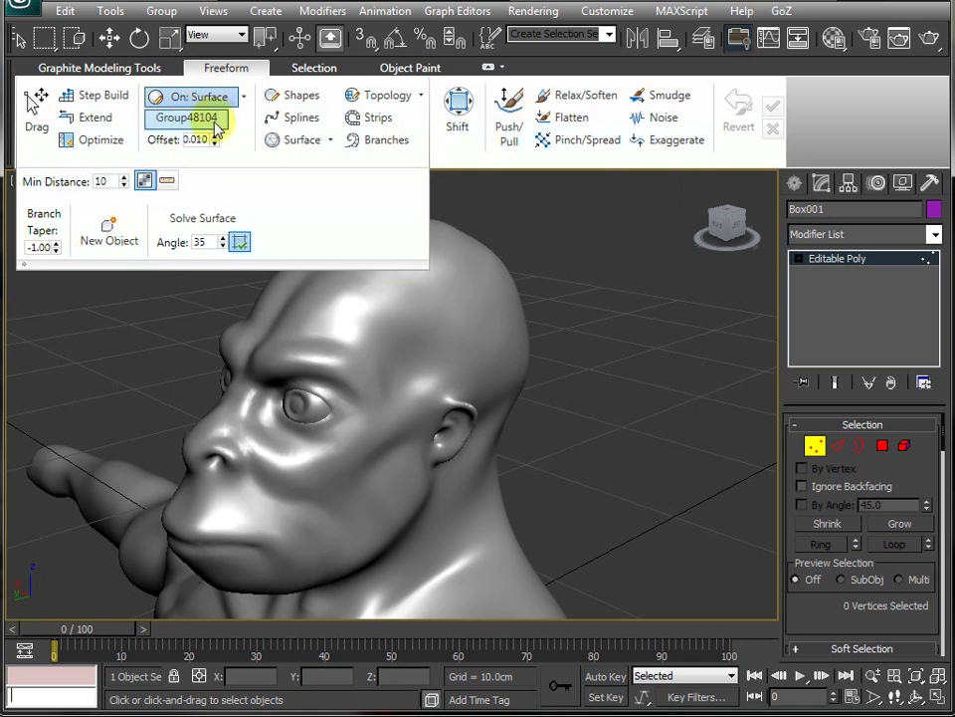
pyautogui.click(214, 121)
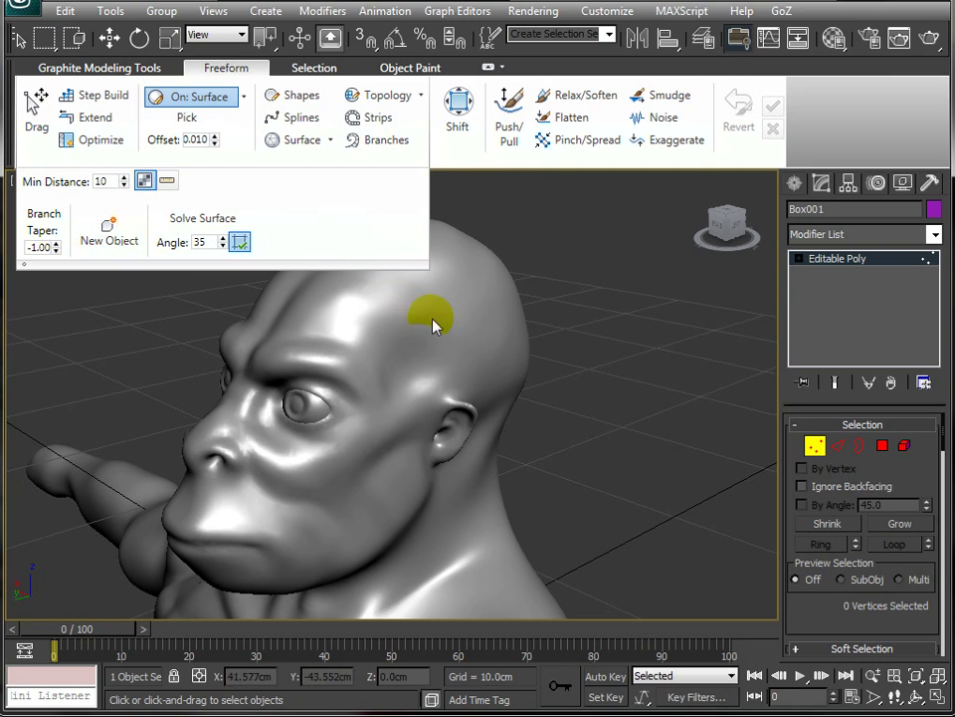
pyautogui.click(464, 328)
pyautogui.keyDown('alt'); pyautogui.moveTo(448, 320); pyautogui.dragTo(429, 382, button='middle'); pyautogui.keyUp('alt')
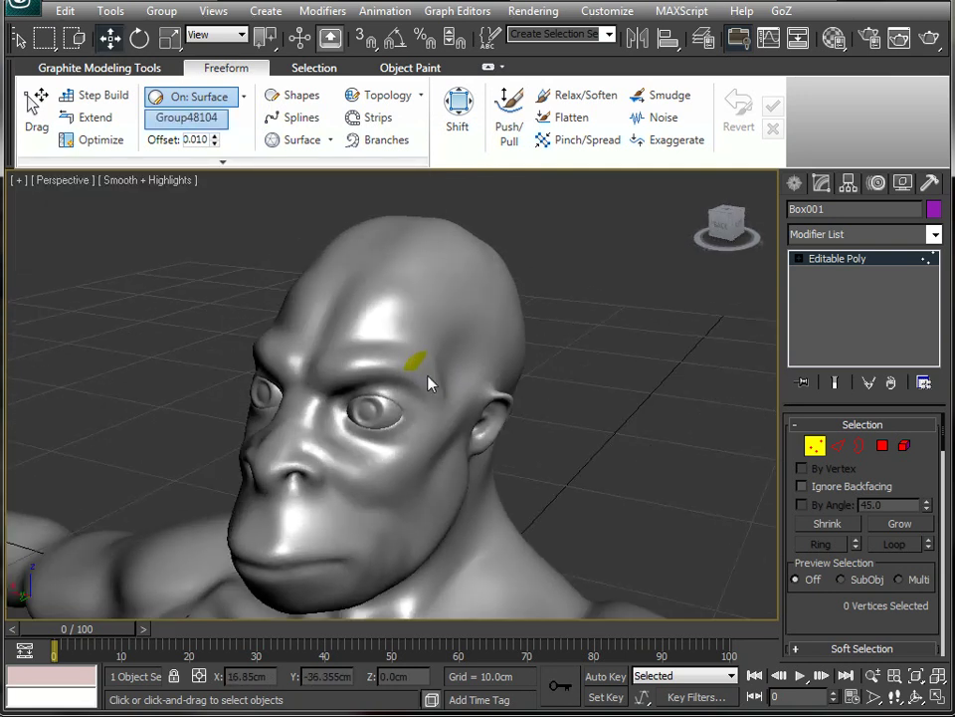
# Set the PolyDraw surface offset to 0.1.
pyautogui.click(195, 140)
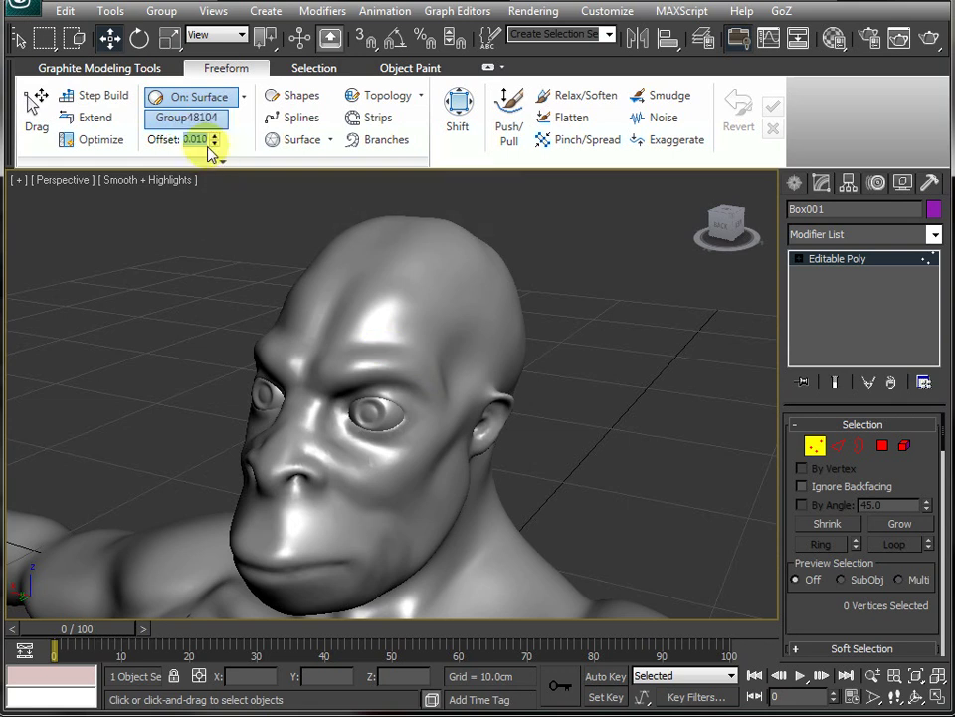
pyautogui.scroll(4, 366, 357)
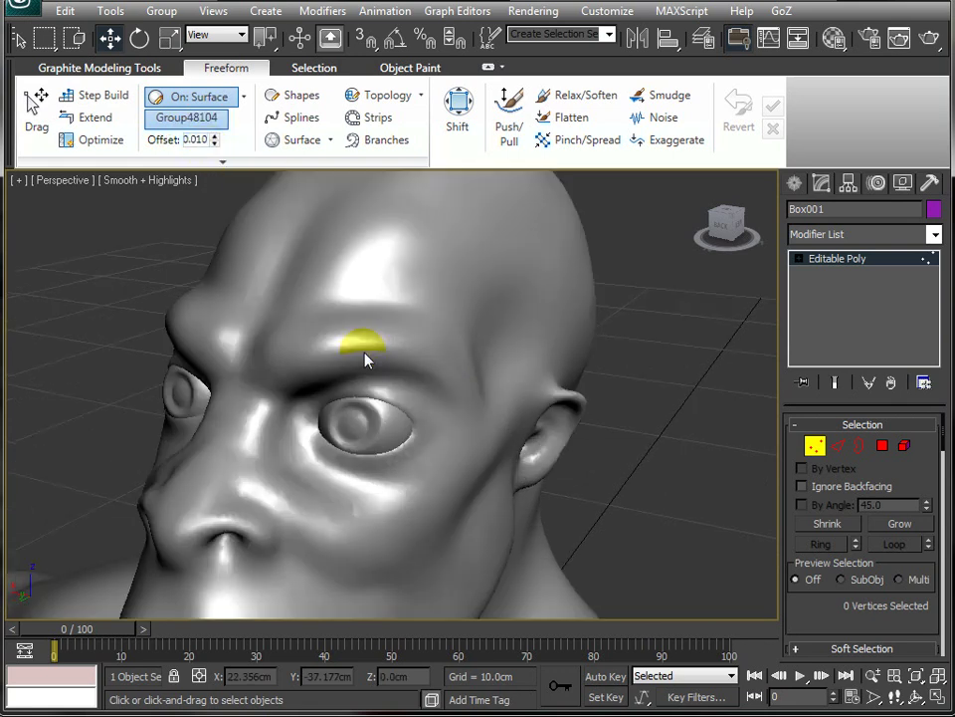
pyautogui.click(196, 141)
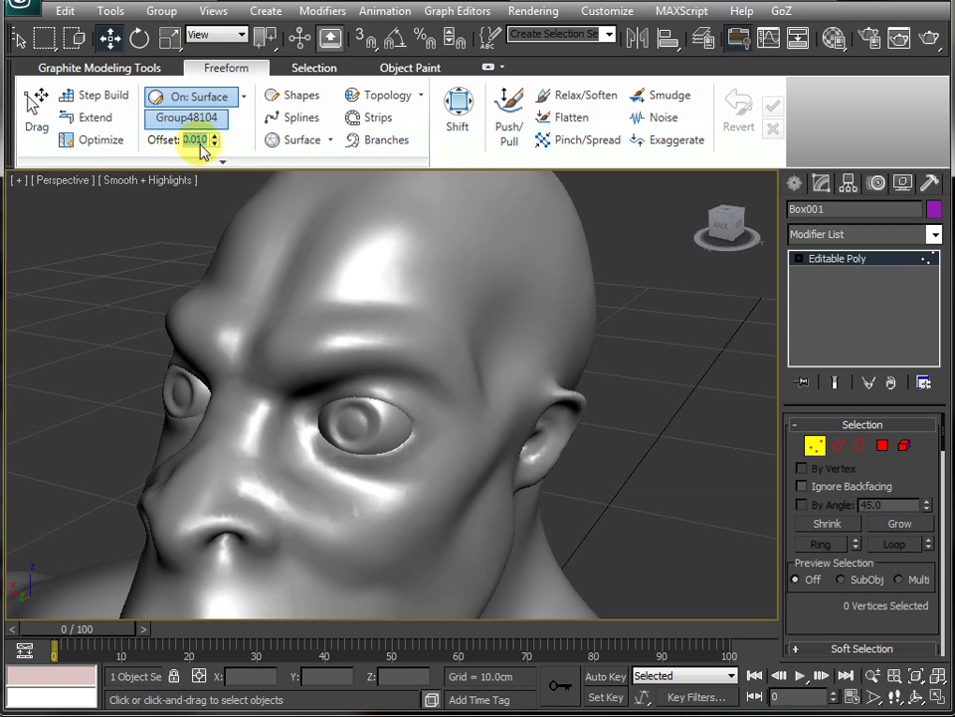
pyautogui.write('.1')
pyautogui.press('Return')
# Use Step Build to place four vertices in a rectangle on the bridge of the nose between the eyes.
pyautogui.click(101, 102)
pyautogui.keyDown('alt'); pyautogui.moveTo(207, 254); pyautogui.dragTo(399, 437, button='middle'); pyautogui.keyUp('alt')
pyautogui.scroll(4, 399, 439)
pyautogui.scroll(-2, 399, 439)
pyautogui.moveTo(460, 444)
pyautogui.mouseDown(button='middle')
pyautogui.moveTo(441, 384)
pyautogui.moveTo(446, 397)
pyautogui.mouseUp(button='middle')
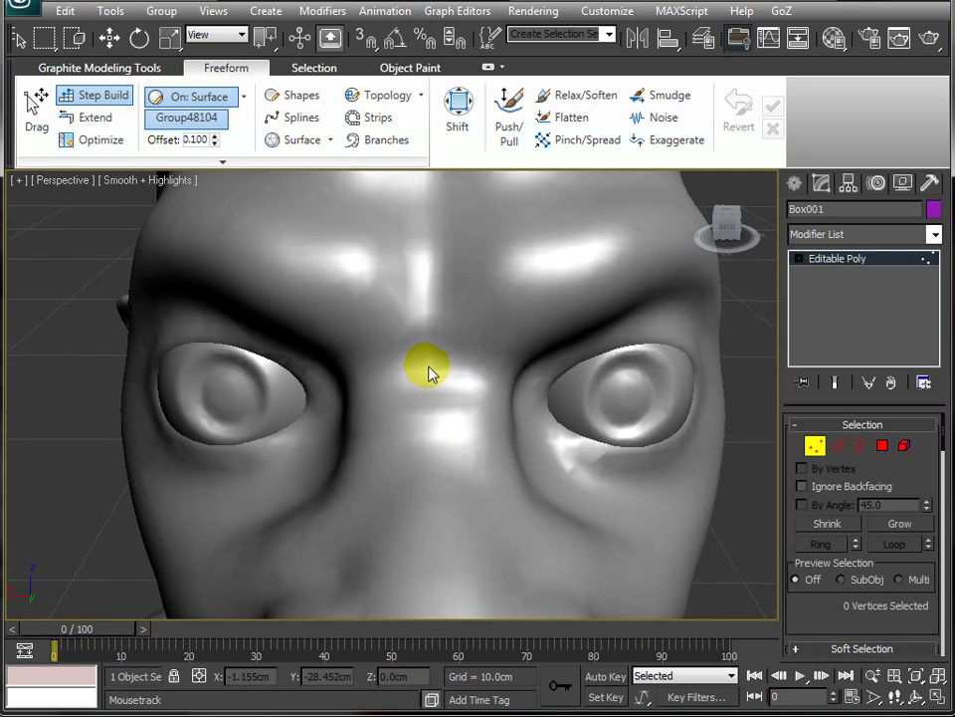
pyautogui.click(429, 369)
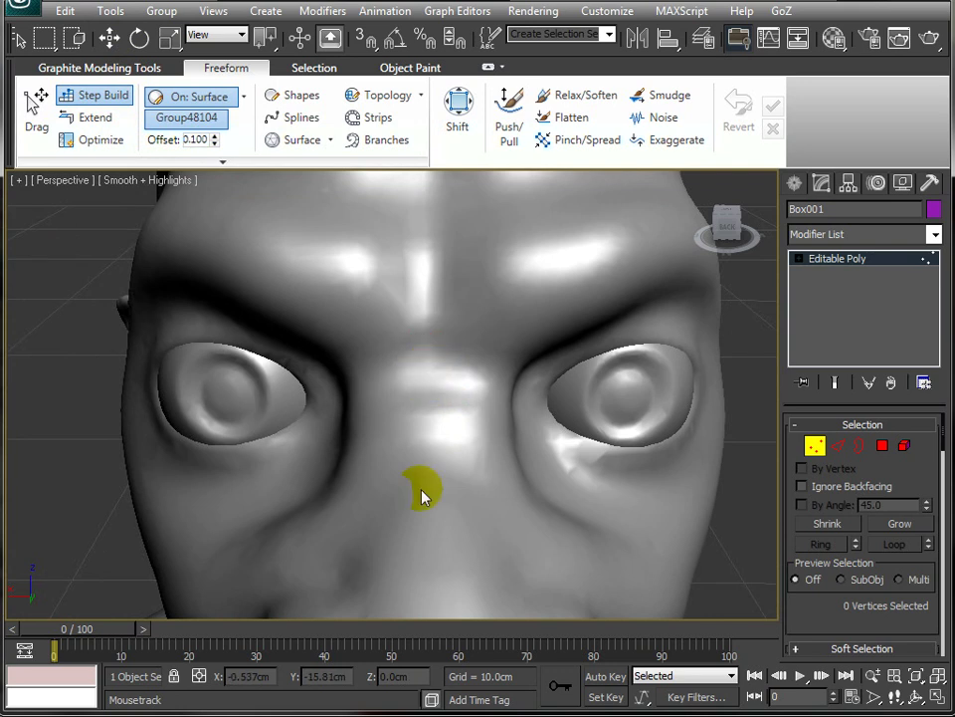
pyautogui.click(432, 430)
pyautogui.keyDown('alt'); pyautogui.moveTo(469, 427); pyautogui.dragTo(443, 435, button='middle'); pyautogui.keyUp('alt')
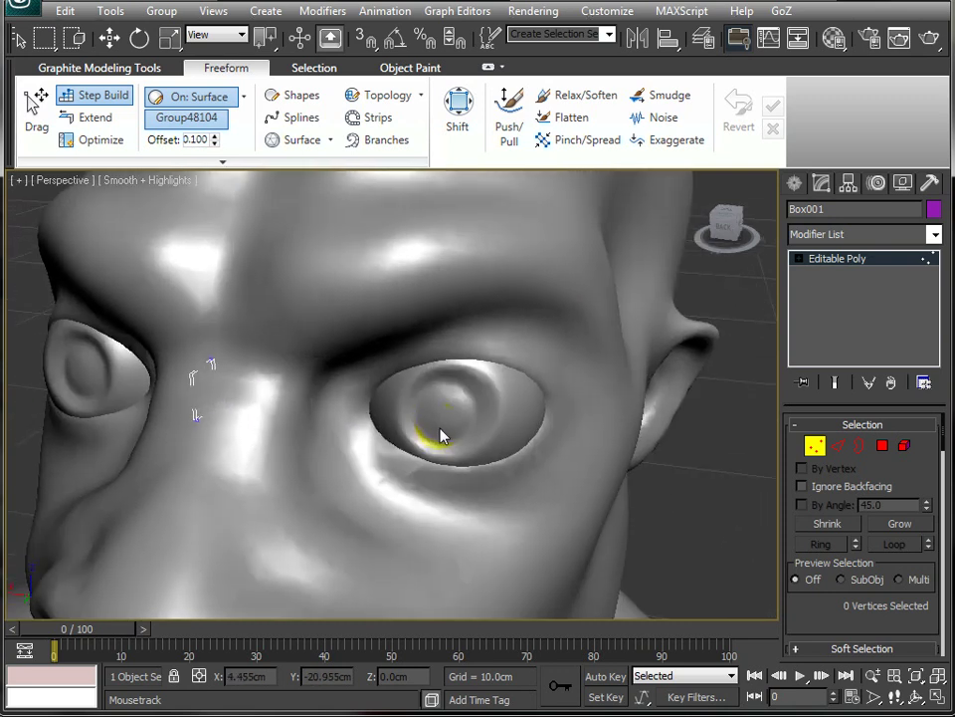
pyautogui.click(239, 423)
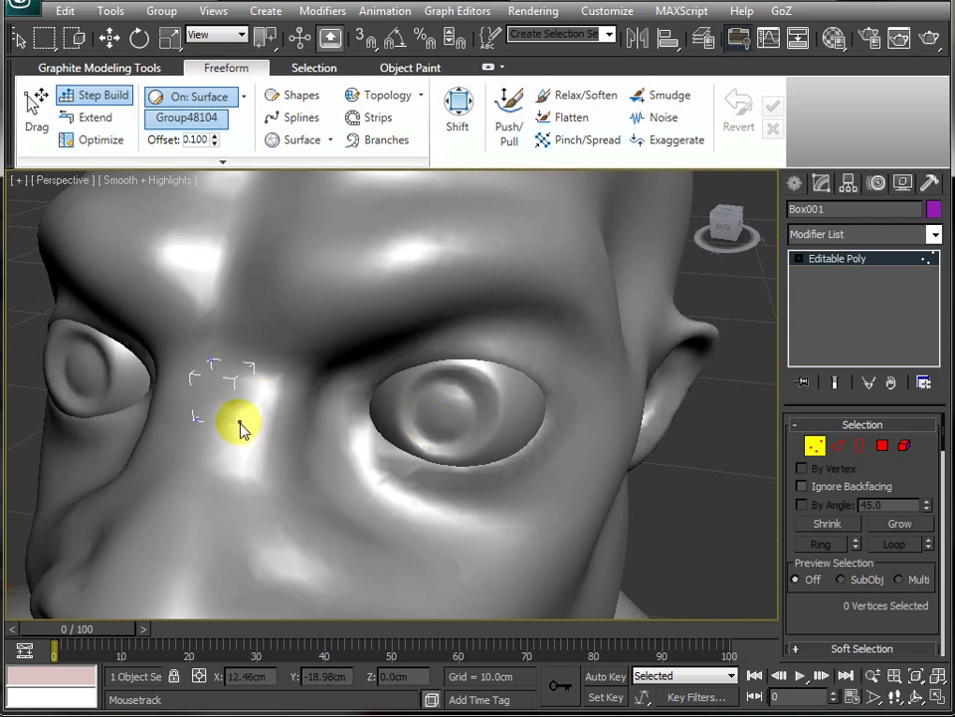
pyautogui.moveTo(262, 427)
pyautogui.keyDown('alt'); pyautogui.mouseDown(button='middle')
pyautogui.moveTo(277, 405)
pyautogui.moveTo(227, 401)
pyautogui.moveTo(267, 414)
pyautogui.mouseUp(button='middle'); pyautogui.keyUp('alt')
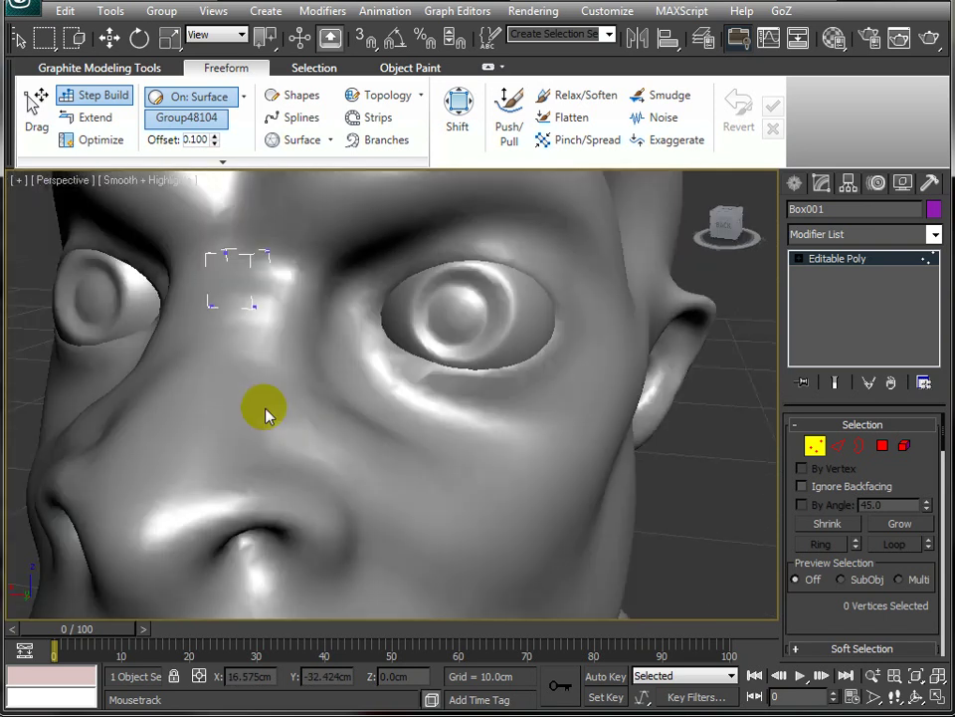
# Fill the area between the four vertices on the nose bridge with a Step Build polygon.
pyautogui.scroll(5, 299, 411)
pyautogui.moveTo(435, 399)
pyautogui.keyDown('alt'); pyautogui.mouseDown(button='middle')
pyautogui.moveTo(375, 374)
pyautogui.moveTo(317, 377)
pyautogui.moveTo(294, 405)
pyautogui.moveTo(311, 363)
pyautogui.moveTo(475, 386)
pyautogui.moveTo(362, 397)
pyautogui.moveTo(452, 392)
pyautogui.mouseUp(button='middle'); pyautogui.keyUp('alt')
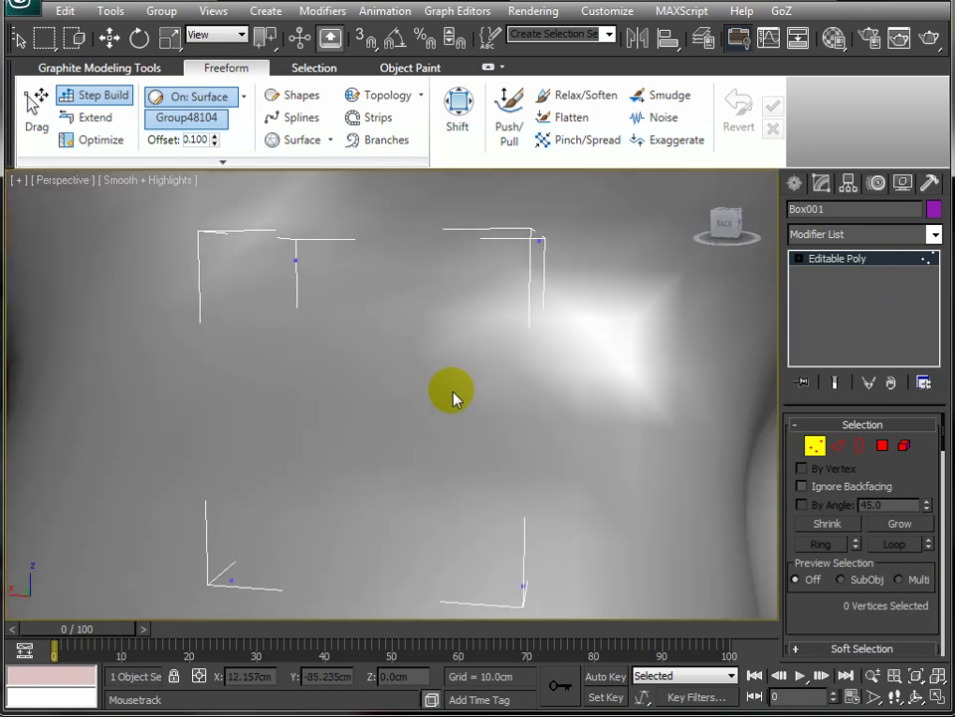
pyautogui.scroll(-2, 453, 395)
pyautogui.scroll(-2, 451, 396)
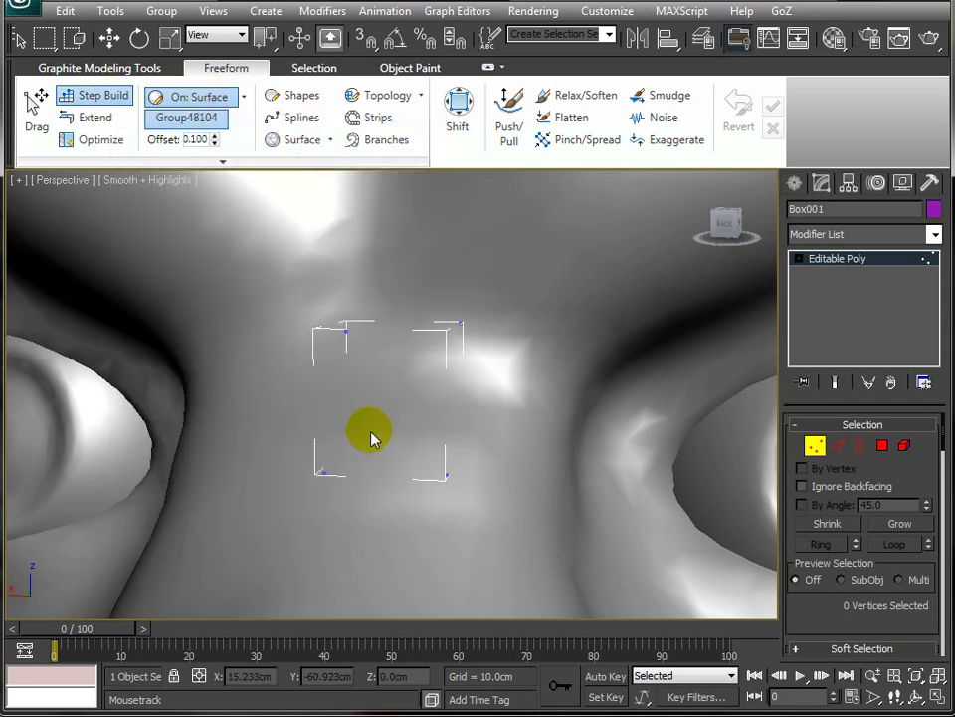
pyautogui.scroll(2, 370, 438)
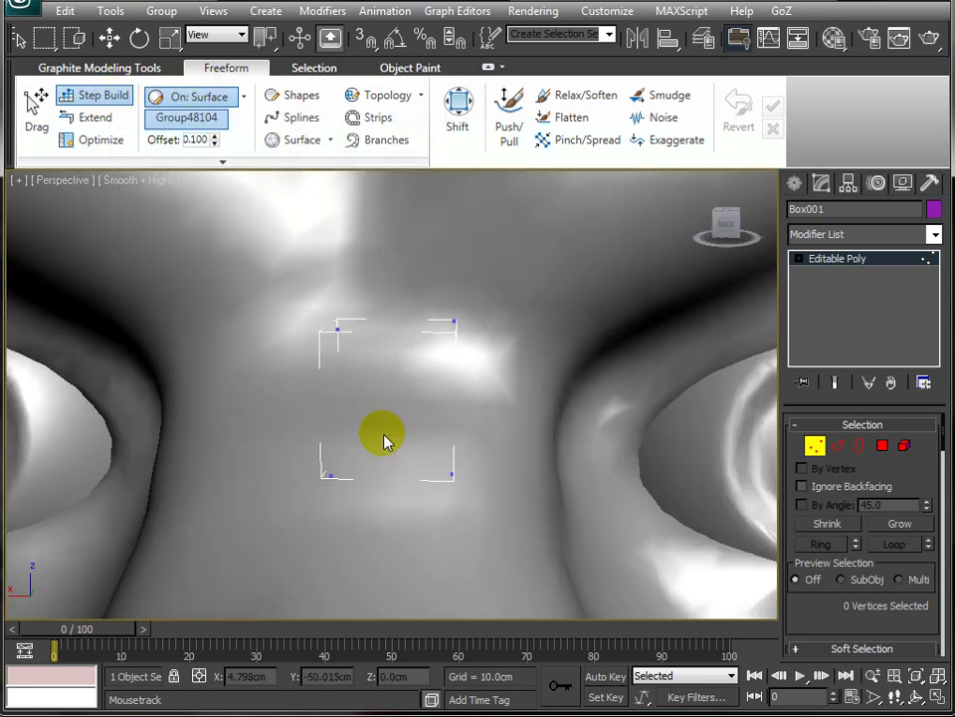
pyautogui.click(393, 382)
pyautogui.keyDown('shift'); pyautogui.moveTo(393, 382); pyautogui.dragTo(378, 545); pyautogui.keyUp('shift')
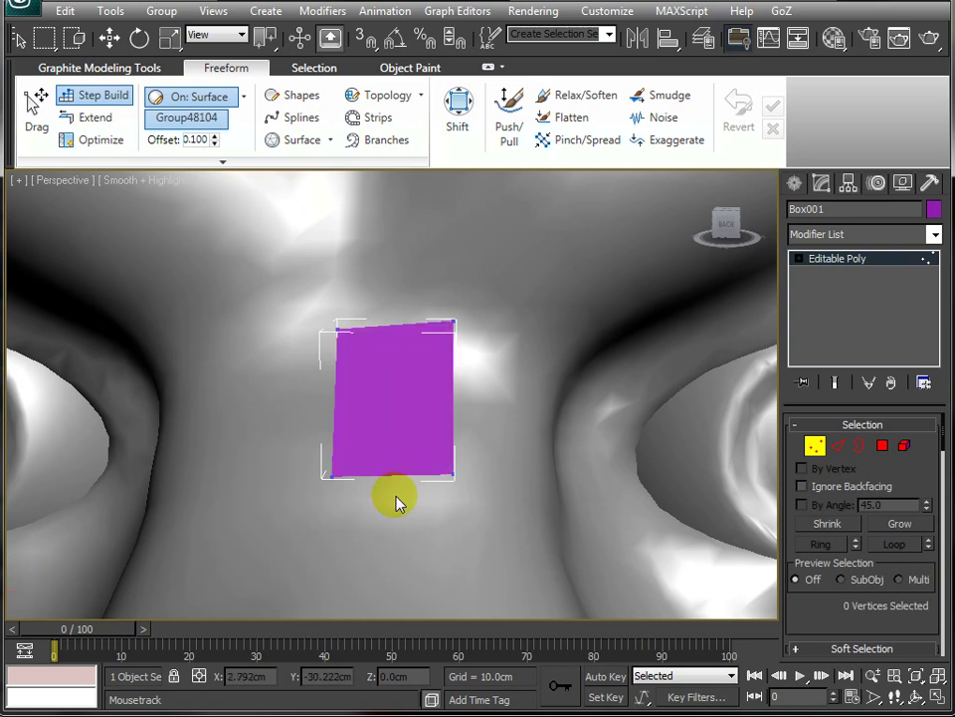
# Set the PolyDraw surface offset to 0.05.
pyautogui.keyDown('alt'); pyautogui.moveTo(416, 442); pyautogui.dragTo(328, 440, button='middle'); pyautogui.keyUp('alt')
pyautogui.doubleClick(195, 140)
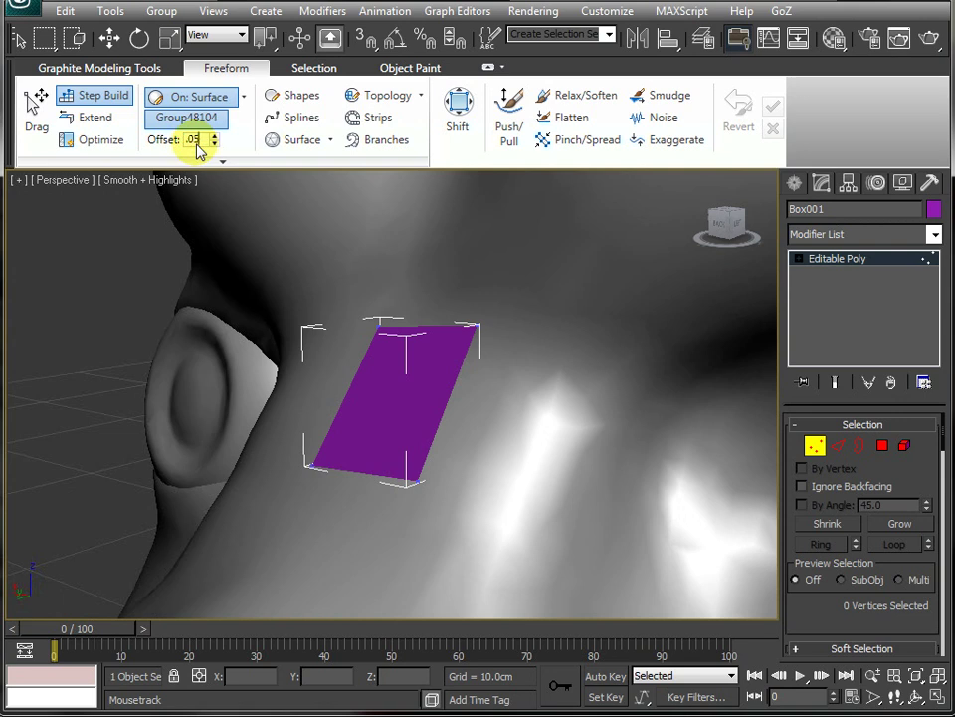
pyautogui.keyDown('alt'); pyautogui.moveTo(482, 284); pyautogui.dragTo(444, 422, button='middle'); pyautogui.keyUp('alt')
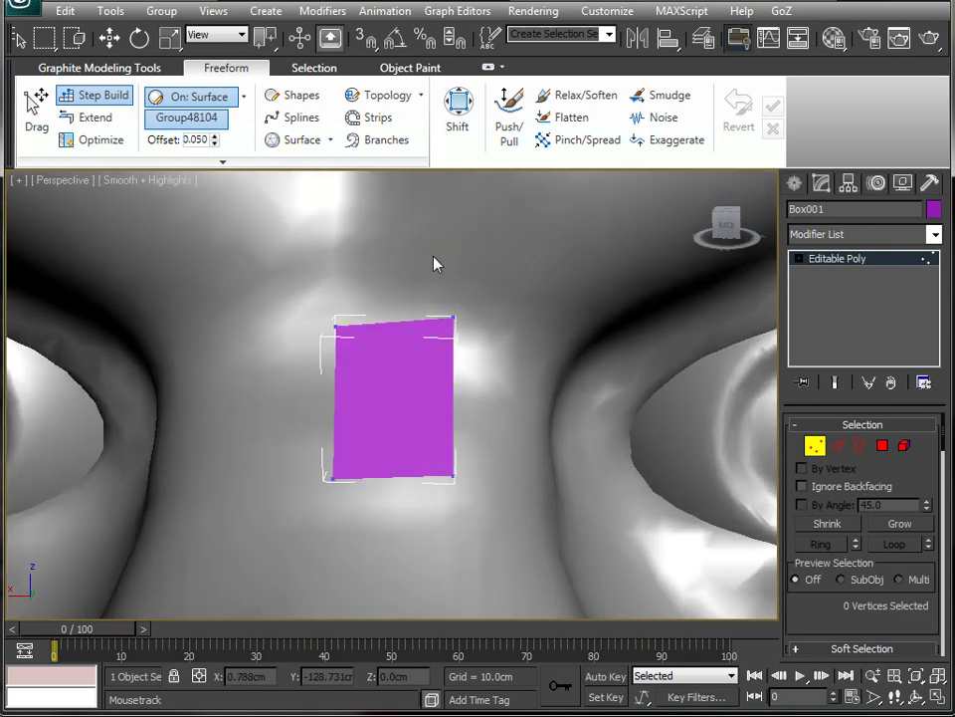
# Reposition the four corner vertices of the nose bridge polygon into a more even rectangle.
pyautogui.moveTo(336, 325)
pyautogui.mouseDown()
pyautogui.moveTo(355, 305)
pyautogui.moveTo(341, 323)
pyautogui.mouseUp()
pyautogui.moveTo(454, 319)
pyautogui.mouseDown()
pyautogui.moveTo(487, 328)
pyautogui.moveTo(442, 315)
pyautogui.moveTo(463, 318)
pyautogui.mouseUp()
pyautogui.click(456, 480)
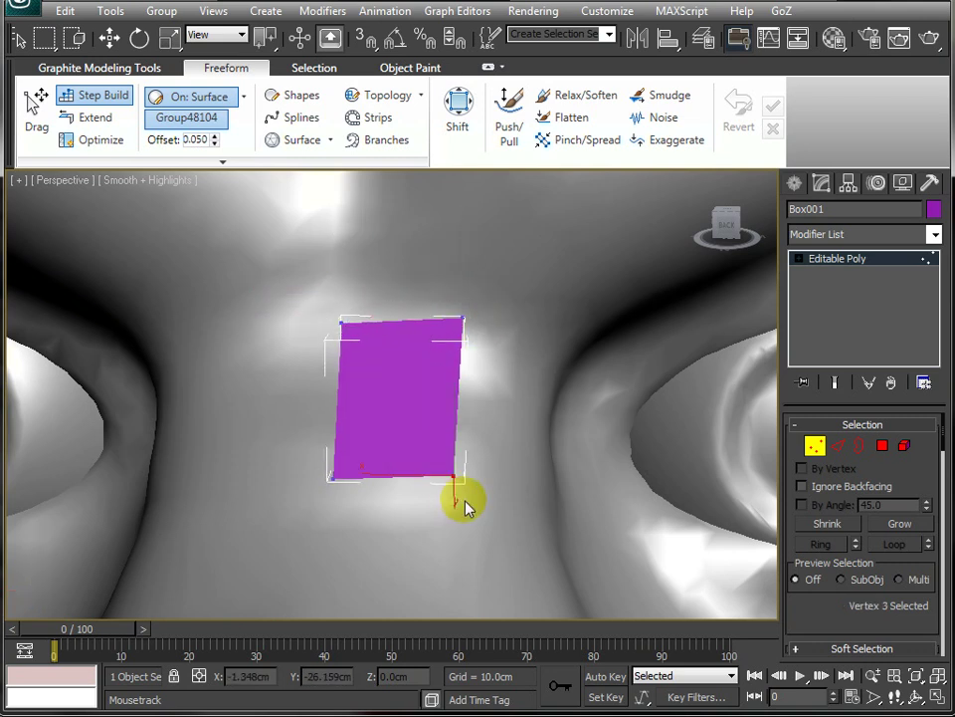
pyautogui.moveTo(457, 477)
pyautogui.mouseDown()
pyautogui.moveTo(463, 461)
pyautogui.moveTo(461, 475)
pyautogui.mouseUp()
pyautogui.click(334, 479)
pyautogui.moveTo(333, 482); pyautogui.dragTo(342, 457)
pyautogui.click(474, 416)
pyautogui.keyDown('alt'); pyautogui.moveTo(473, 416); pyautogui.dragTo(451, 430, button='middle'); pyautogui.keyUp('alt')
pyautogui.scroll(-2, 448, 413)
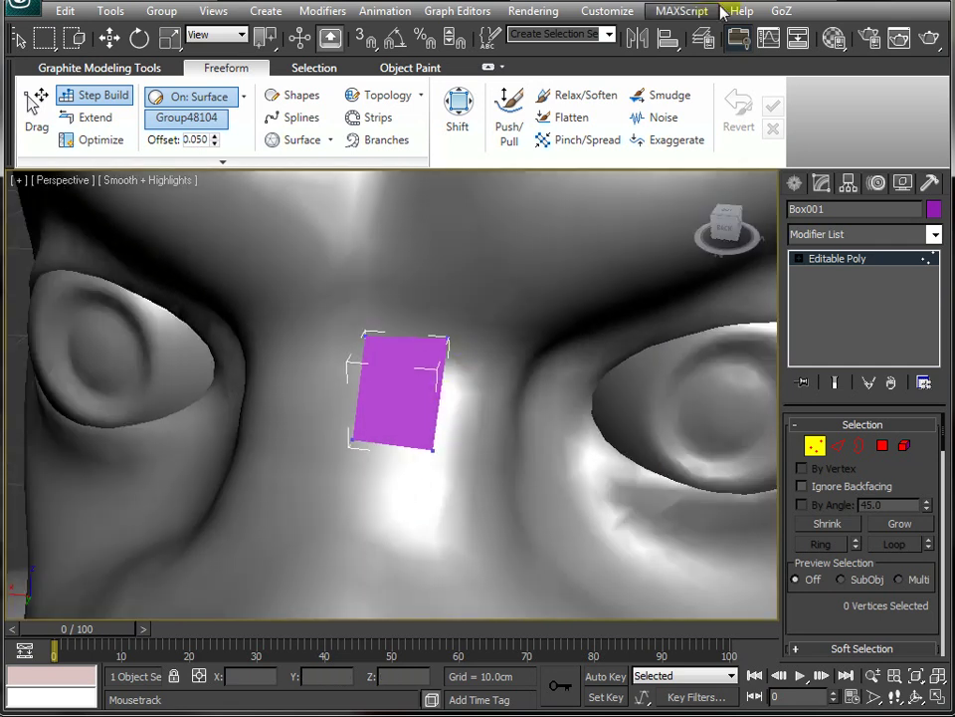
# Assign the green wireframe material 02 - Default to the new low-poly object.
pyautogui.click(834, 38)
pyautogui.moveTo(742, 189); pyautogui.dragTo(410, 406)
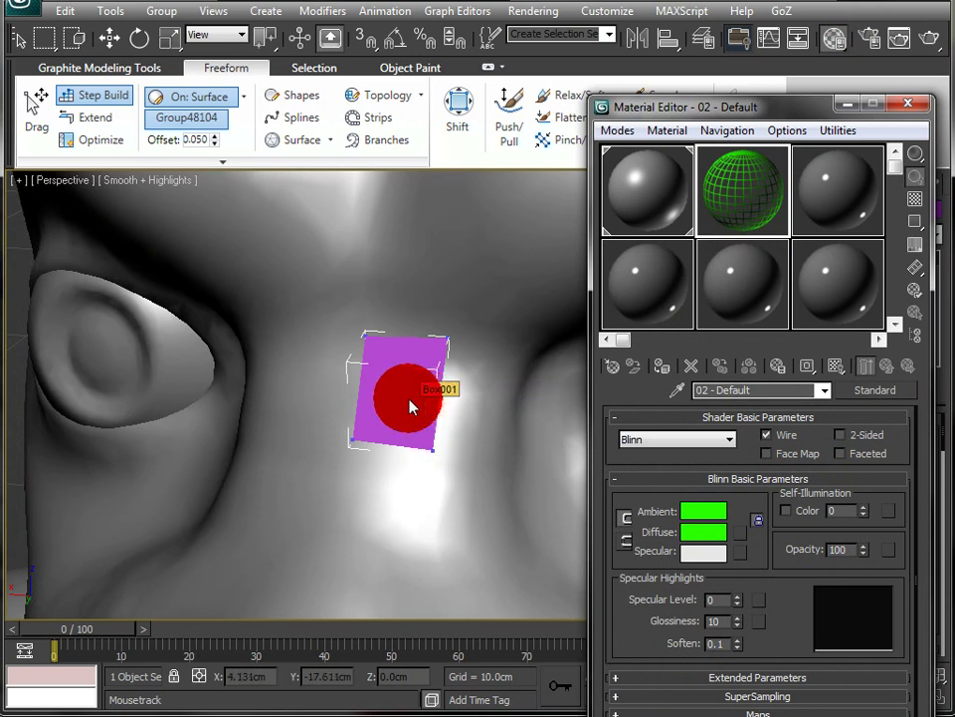
pyautogui.click(907, 104)
# Shorten the nose bridge polygon by moving its two lower vertices up along the surface.
pyautogui.moveTo(420, 396)
pyautogui.keyDown('alt'); pyautogui.mouseDown(button='middle')
pyautogui.moveTo(464, 310)
pyautogui.moveTo(459, 278)
pyautogui.moveTo(403, 394)
pyautogui.mouseUp(button='middle'); pyautogui.keyUp('alt')
pyautogui.click(356, 440)
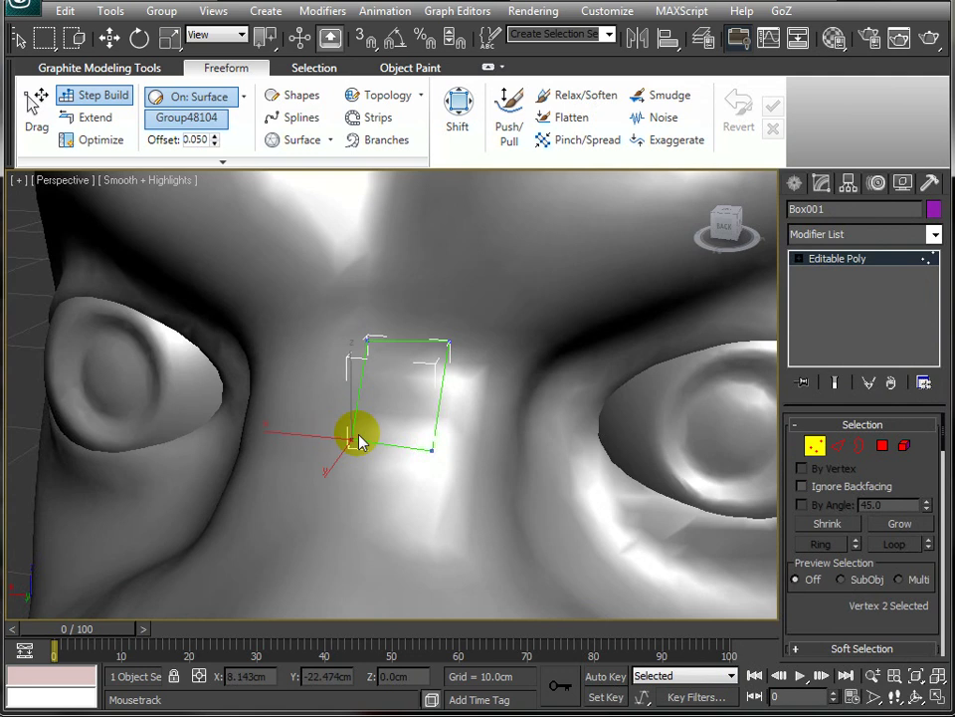
pyautogui.moveTo(350, 449); pyautogui.dragTo(365, 396)
pyautogui.click(433, 452)
pyautogui.moveTo(439, 456); pyautogui.dragTo(442, 398)
pyautogui.click(390, 491)
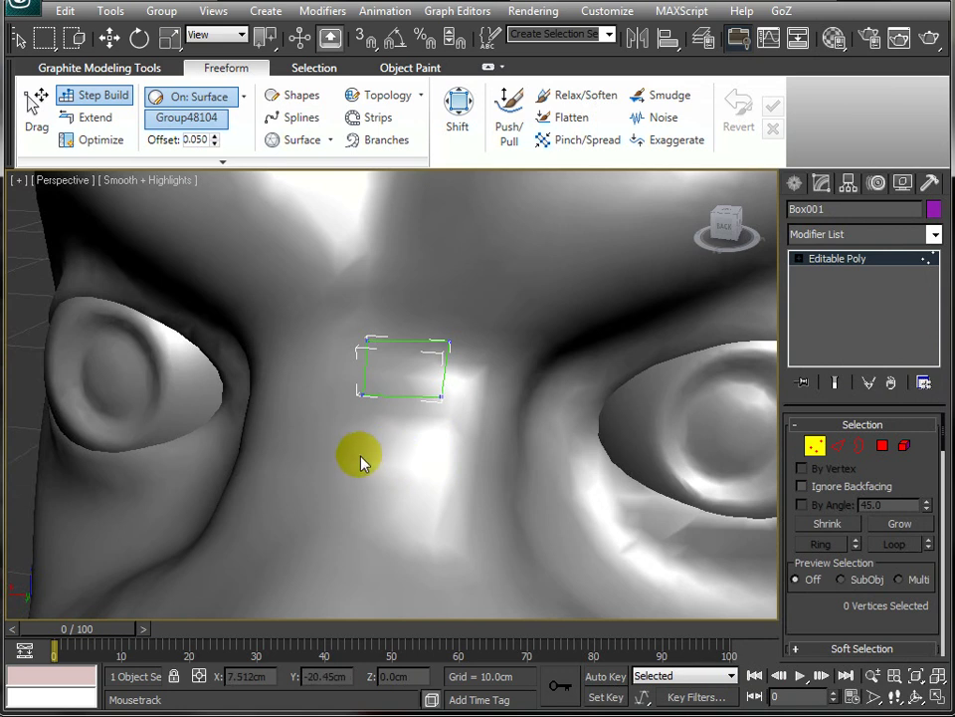
# Place two Step Build vertices below the polygon and fill a second quad between them and its lower edge.
pyautogui.click(361, 456)
pyautogui.click(446, 457)
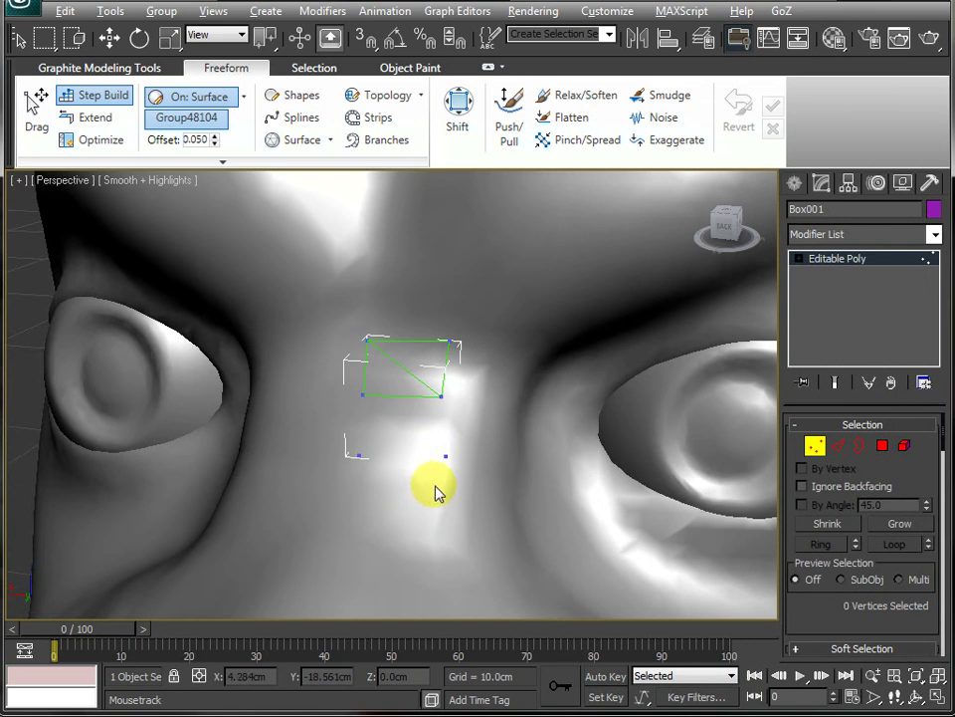
pyautogui.click(445, 455)
pyautogui.keyDown('ctrl'); pyautogui.click(441, 396); pyautogui.keyUp('ctrl')
pyautogui.keyDown('ctrl'); pyautogui.click(362, 397); pyautogui.keyUp('ctrl')
pyautogui.keyDown('ctrl'); pyautogui.click(359, 455); pyautogui.keyUp('ctrl')
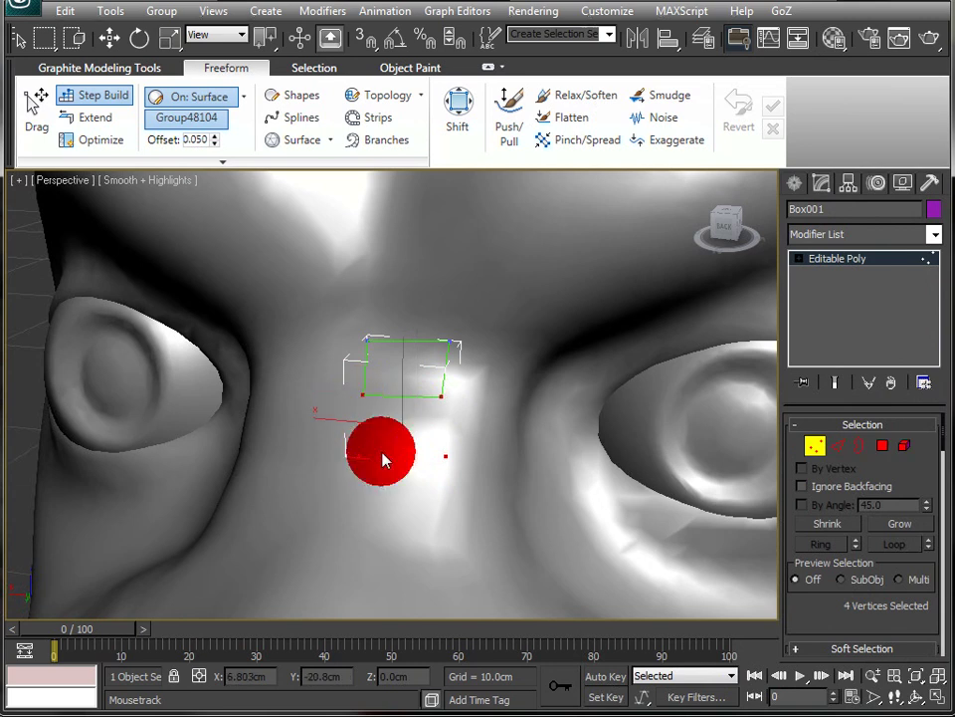
pyautogui.keyDown('alt'); pyautogui.moveTo(398, 450); pyautogui.dragTo(380, 459, button='middle'); pyautogui.keyUp('alt')
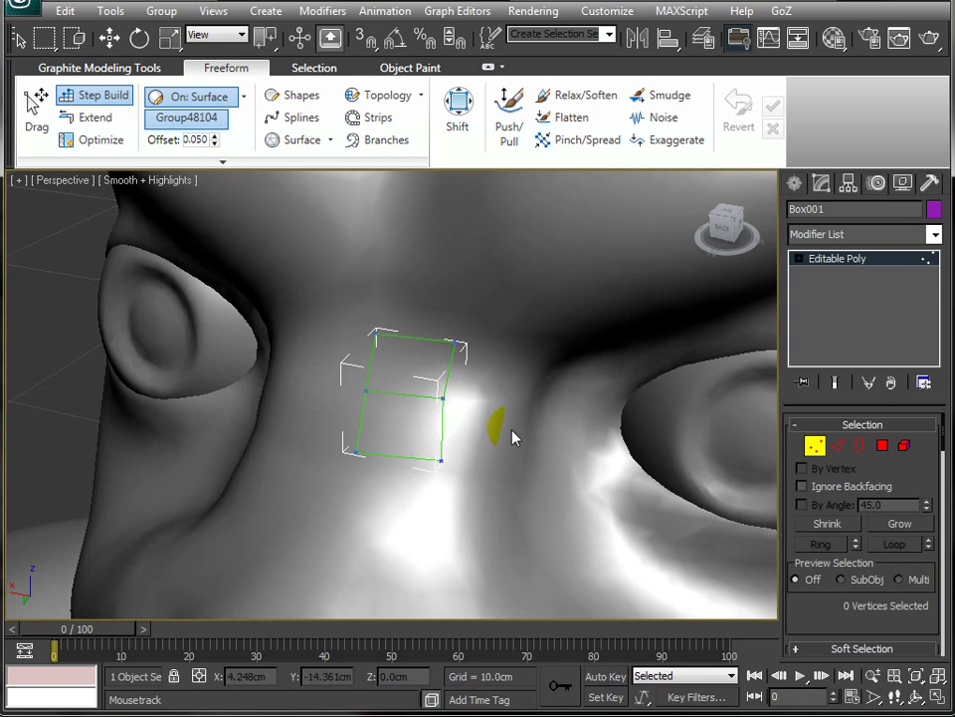
# Place two Step Build vertices on the eye side of the upper quad and fill a polygon between them and its edge.
pyautogui.click(514, 350)
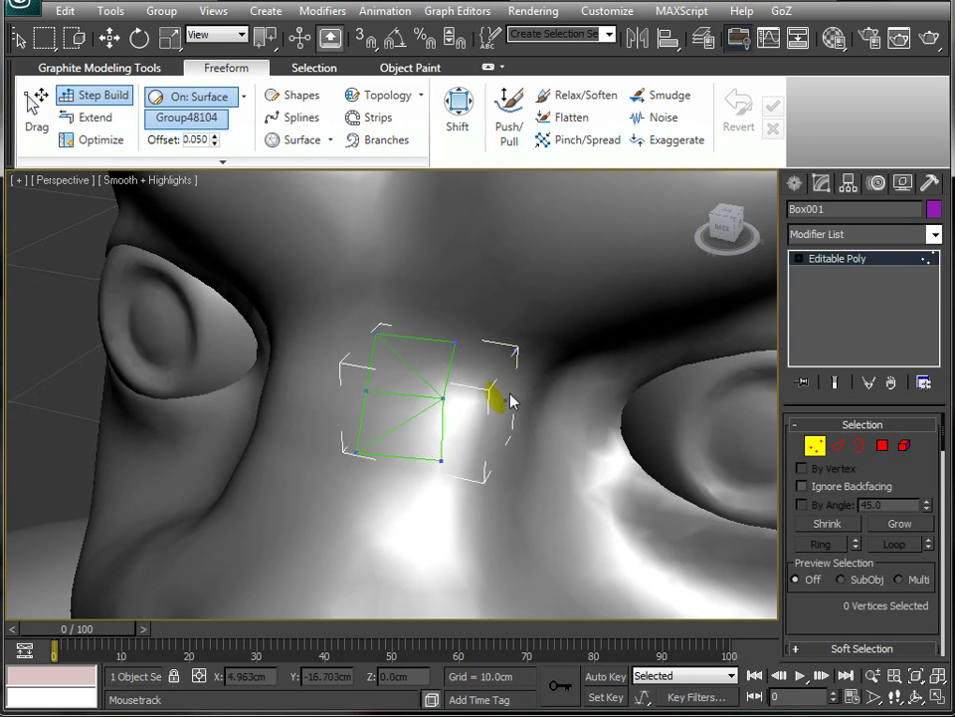
pyautogui.click(513, 357)
pyautogui.keyDown('shift'); pyautogui.click(455, 345); pyautogui.keyUp('shift')
pyautogui.keyDown('shift'); pyautogui.moveTo(444, 391); pyautogui.dragTo(423, 408); pyautogui.keyUp('shift')
pyautogui.keyDown('alt'); pyautogui.moveTo(485, 473); pyautogui.dragTo(456, 450, button='middle'); pyautogui.keyUp('alt')
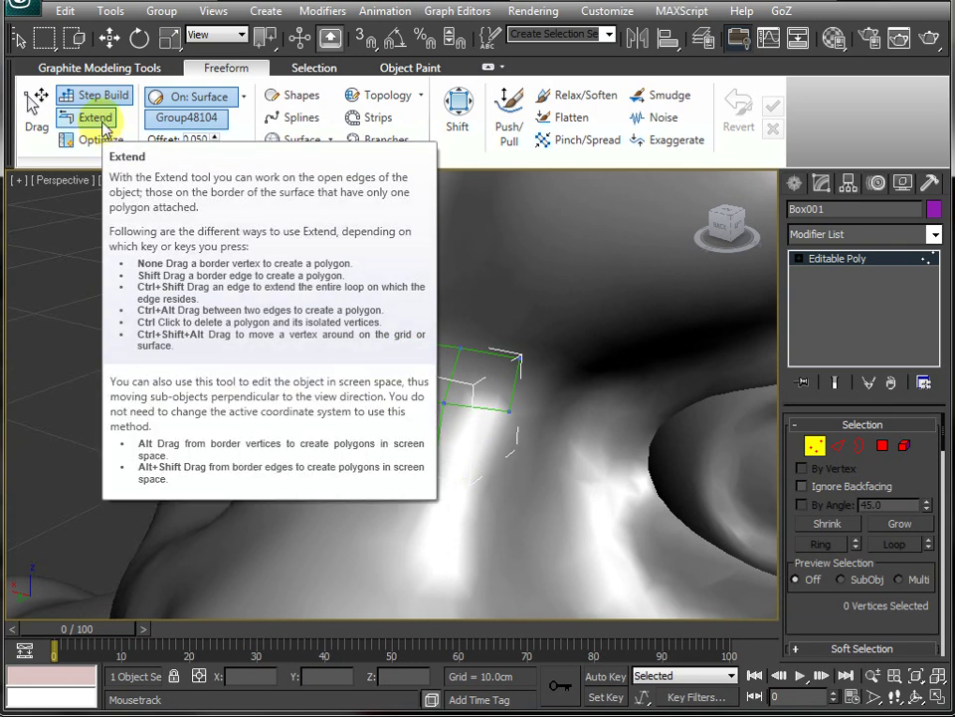
# Use Extend on the middle vertex to fill the open corner and complete a two-by-two grid of quads.
pyautogui.click(99, 119)
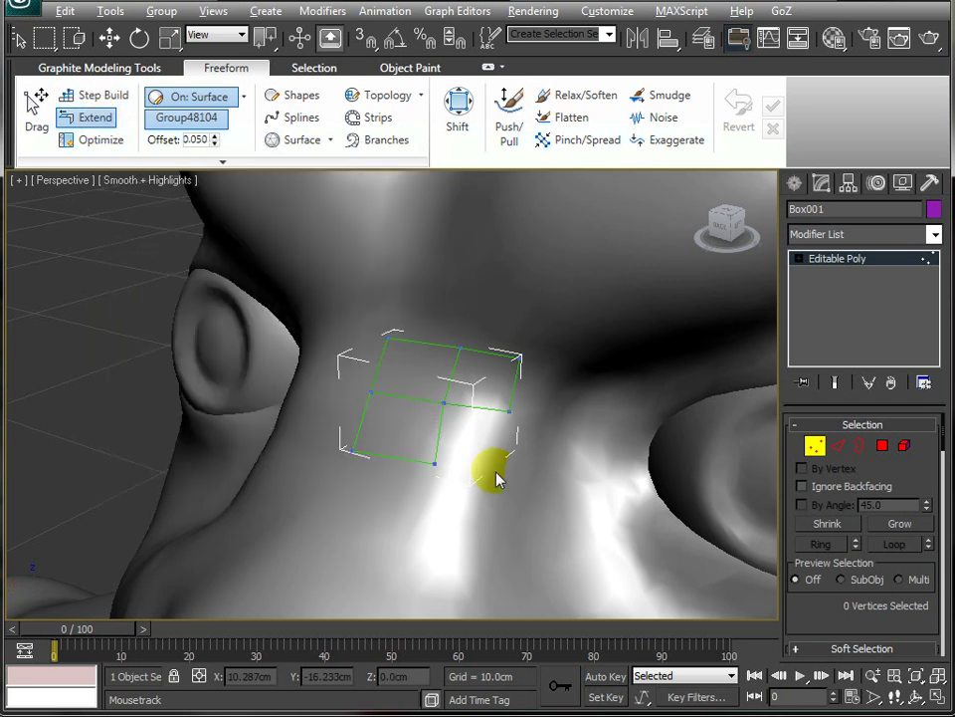
pyautogui.keyDown('alt'); pyautogui.moveTo(497, 472); pyautogui.dragTo(471, 409, button='middle'); pyautogui.keyUp('alt')
pyautogui.keyDown('alt'); pyautogui.moveTo(475, 460); pyautogui.dragTo(488, 463, button='middle'); pyautogui.keyUp('alt')
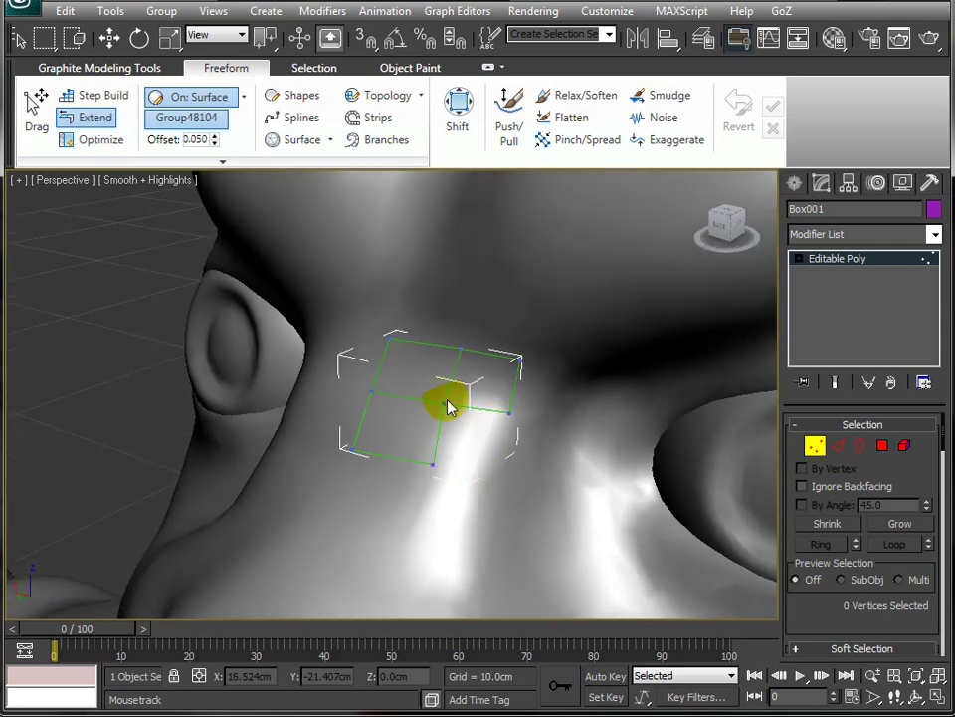
pyautogui.moveTo(444, 404); pyautogui.dragTo(498, 478)
pyautogui.keyDown('alt'); pyautogui.moveTo(477, 560); pyautogui.dragTo(474, 497, button='middle'); pyautogui.keyUp('alt')
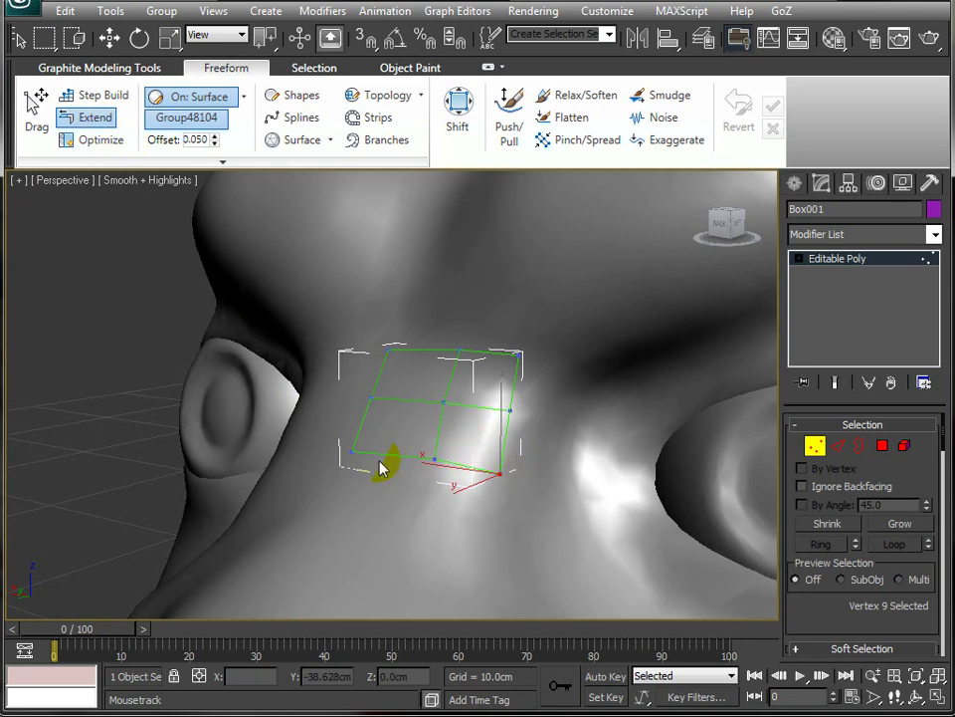
# Extend the grid's lower border down the nose by two more rows of two quads.
pyautogui.moveTo(393, 464); pyautogui.dragTo(350, 605)
pyautogui.moveTo(436, 458)
pyautogui.mouseDown()
pyautogui.moveTo(435, 474)
pyautogui.moveTo(499, 562)
pyautogui.moveTo(499, 544)
pyautogui.mouseUp()
pyautogui.keyDown('alt'); pyautogui.moveTo(460, 555); pyautogui.dragTo(430, 482, button='middle'); pyautogui.keyUp('alt')
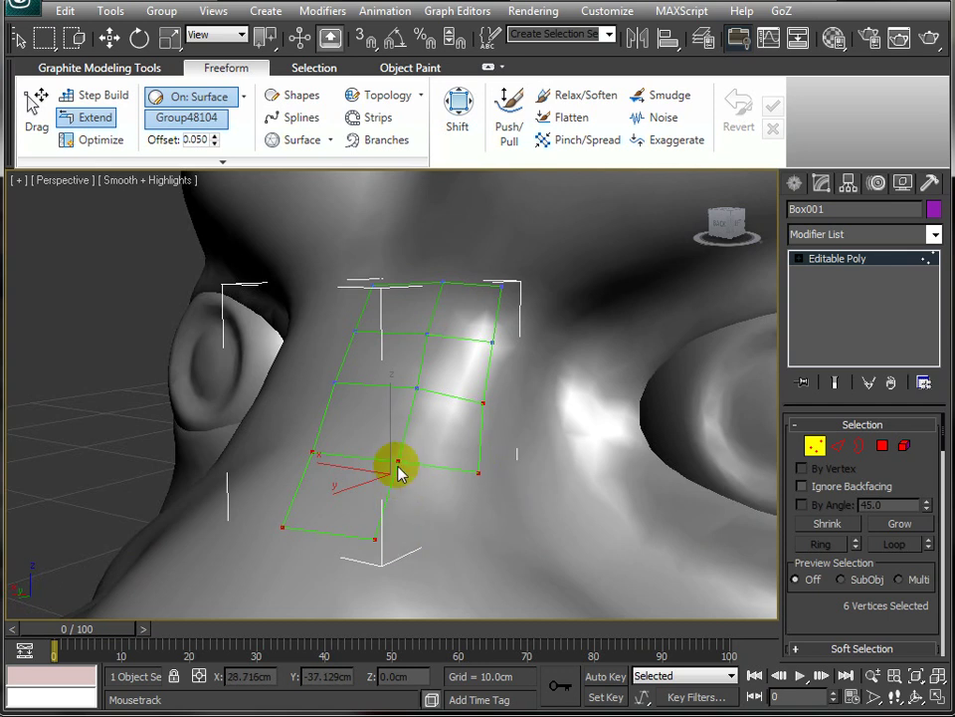
pyautogui.moveTo(401, 472); pyautogui.dragTo(458, 551)
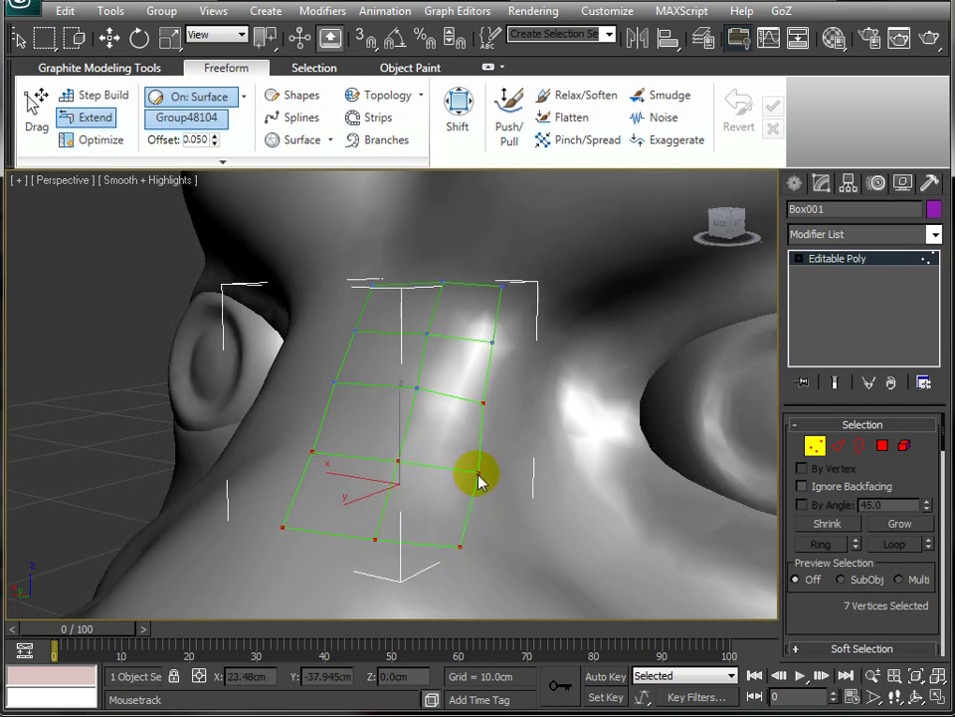
pyautogui.moveTo(477, 478); pyautogui.dragTo(496, 604)
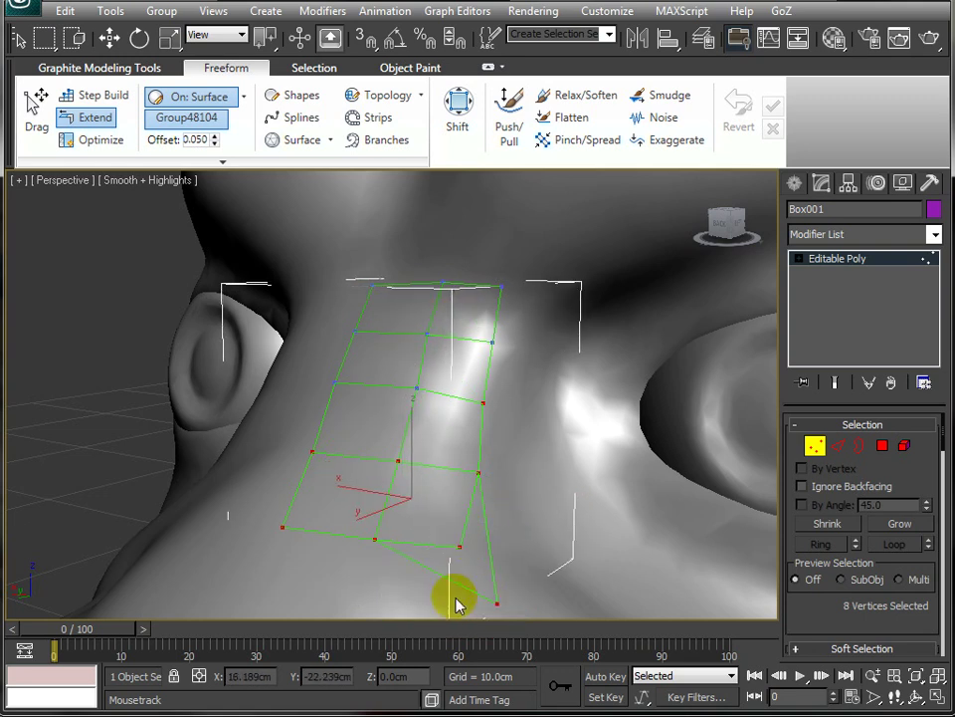
pyautogui.hotkey('ctrl', 'z')
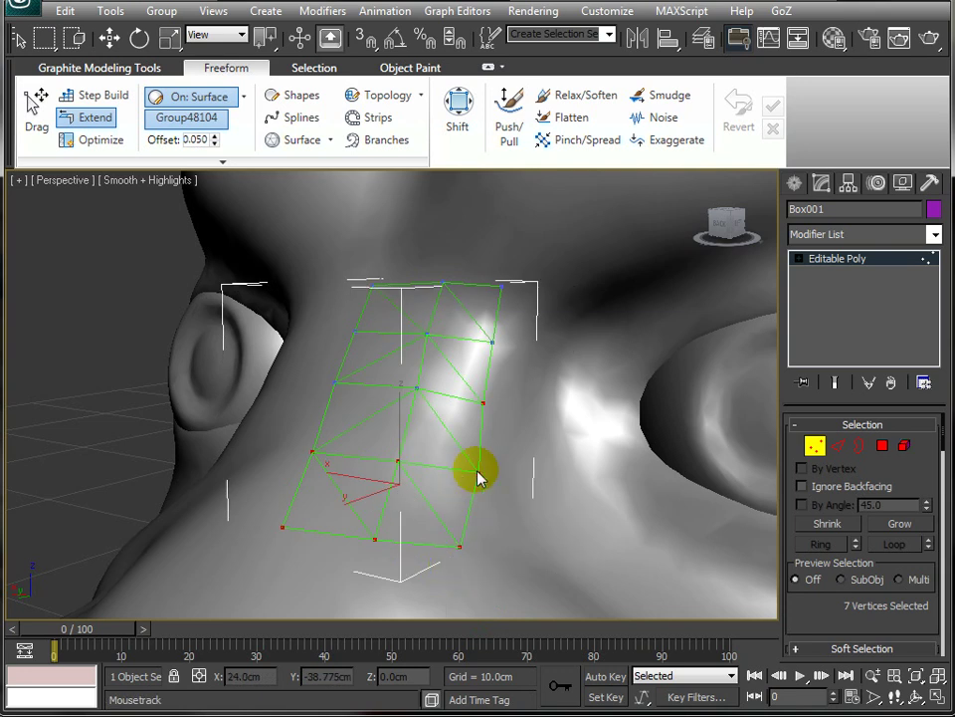
pyautogui.moveTo(478, 479); pyautogui.dragTo(554, 487)
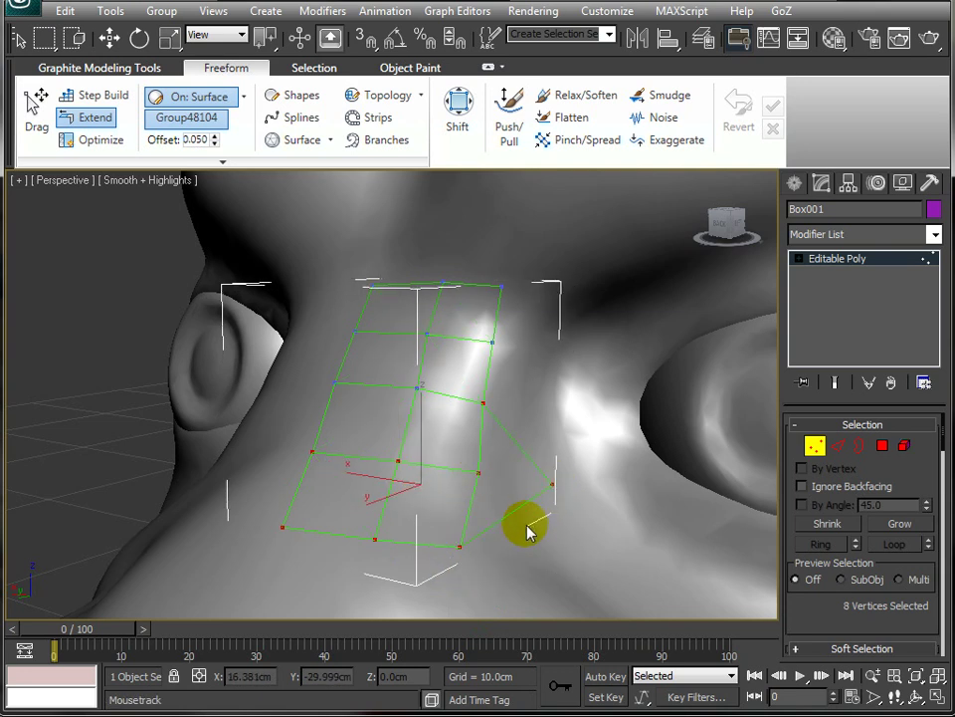
pyautogui.hotkey('ctrl', 'z')
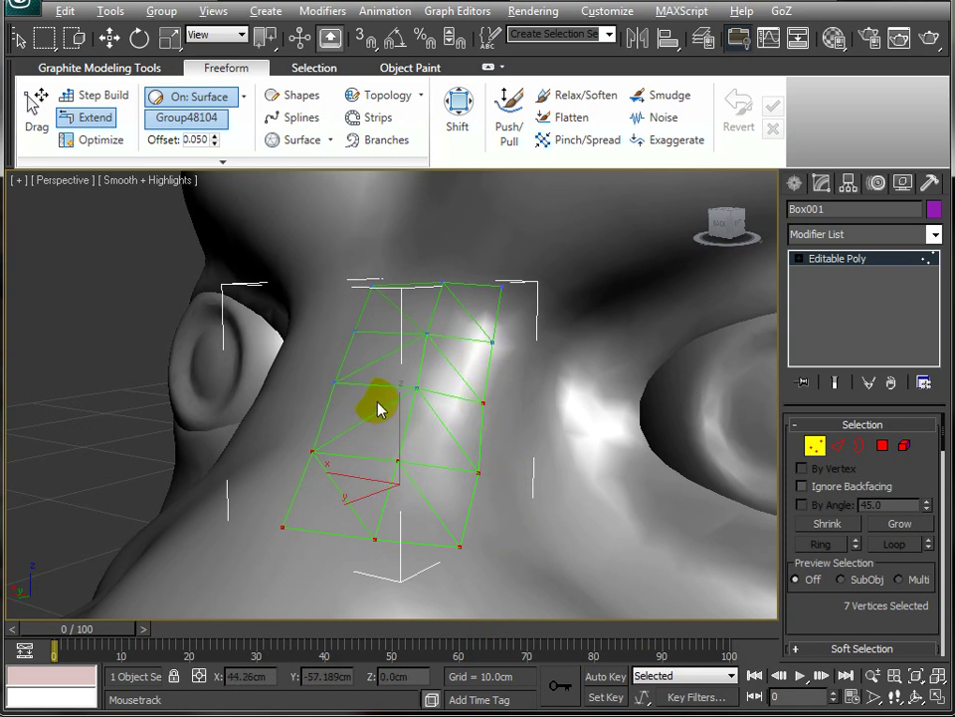
# Extend the lower border edge and its middle vertex to add another row of two quads toward the nose tip.
pyautogui.keyDown('alt'); pyautogui.moveTo(379, 405); pyautogui.dragTo(384, 452, button='middle'); pyautogui.keyUp('alt')
pyautogui.moveTo(428, 534); pyautogui.dragTo(397, 325, button='middle')
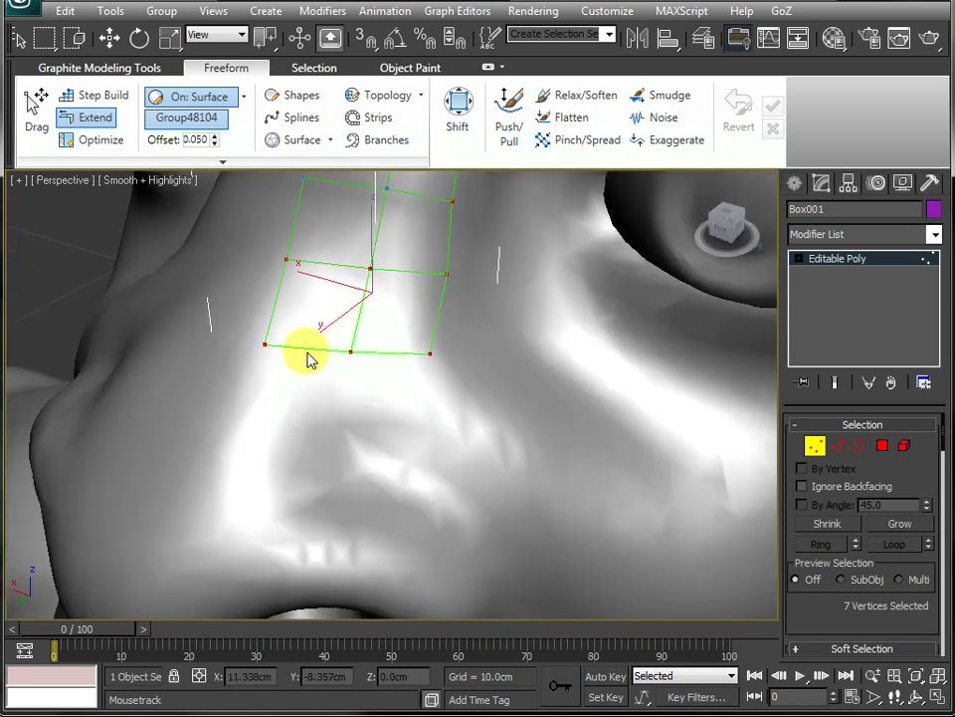
pyautogui.moveTo(308, 356); pyautogui.dragTo(247, 407)
pyautogui.moveTo(335, 429)
pyautogui.mouseDown()
pyautogui.moveTo(330, 436)
pyautogui.moveTo(332, 429)
pyautogui.mouseUp()
pyautogui.moveTo(350, 363); pyautogui.dragTo(398, 456)
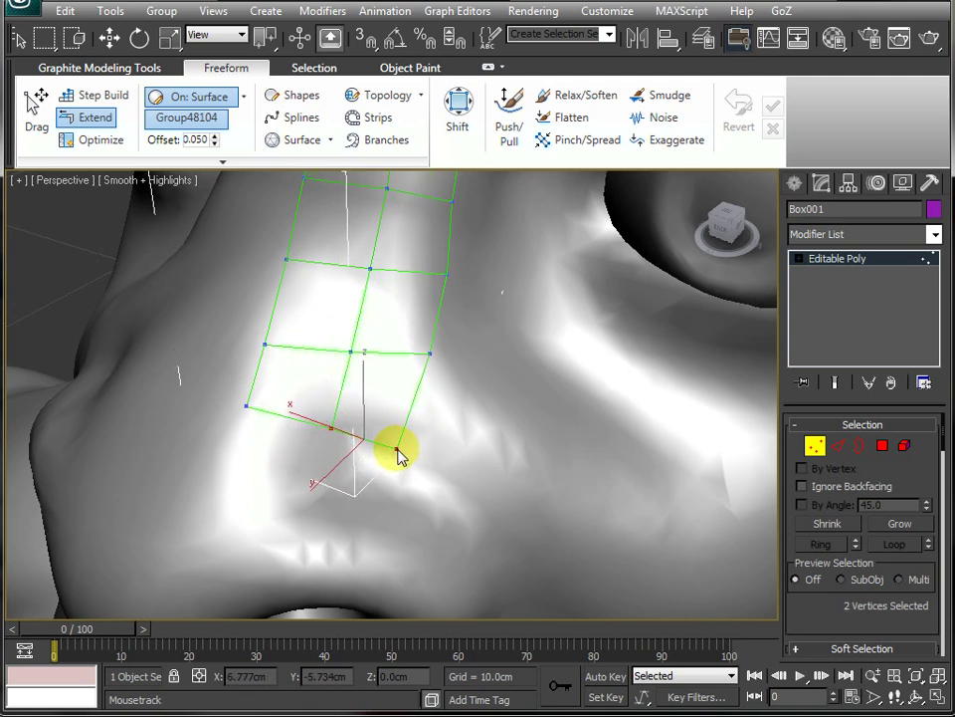
# Adjust the row's outer vertex and extend one more row of two quads above the nostril.
pyautogui.moveTo(418, 405)
pyautogui.keyDown('alt'); pyautogui.mouseDown(button='middle')
pyautogui.moveTo(448, 409)
pyautogui.moveTo(416, 384)
pyautogui.mouseUp(button='middle'); pyautogui.keyUp('alt')
pyautogui.click(418, 362)
pyautogui.moveTo(418, 362)
pyautogui.mouseDown()
pyautogui.moveTo(346, 452)
pyautogui.moveTo(359, 433)
pyautogui.moveTo(368, 456)
pyautogui.moveTo(387, 404)
pyautogui.mouseUp()
pyautogui.moveTo(301, 404)
pyautogui.mouseDown()
pyautogui.moveTo(341, 398)
pyautogui.moveTo(346, 442)
pyautogui.moveTo(330, 453)
pyautogui.mouseUp()
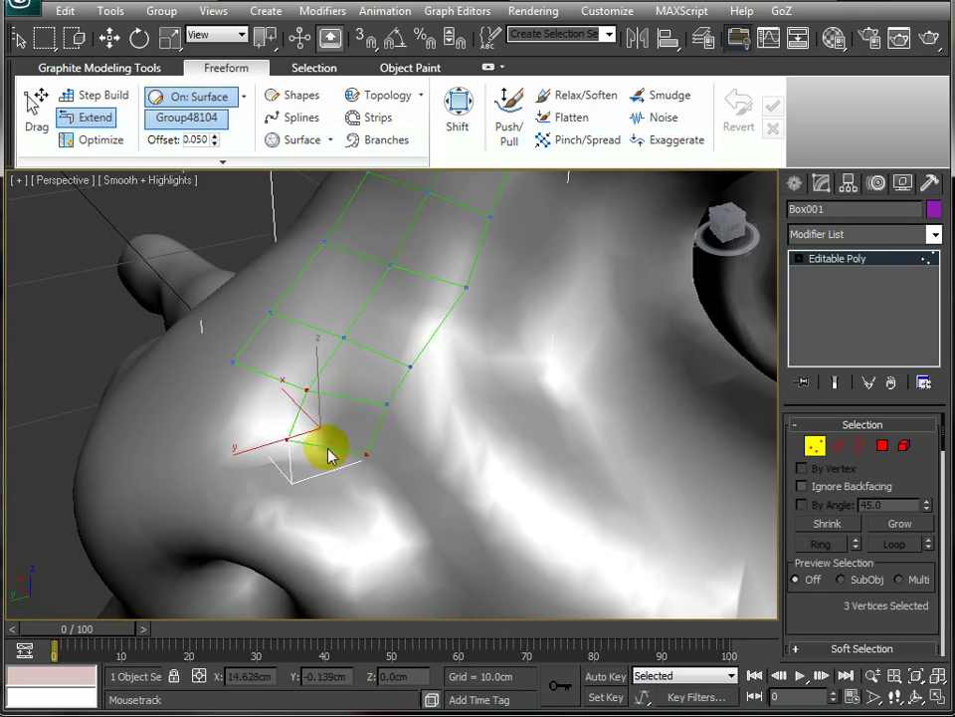
pyautogui.moveTo(394, 418)
pyautogui.mouseDown()
pyautogui.moveTo(388, 465)
pyautogui.moveTo(364, 460)
pyautogui.moveTo(318, 416)
pyautogui.moveTo(235, 407)
pyautogui.moveTo(212, 438)
pyautogui.mouseUp()
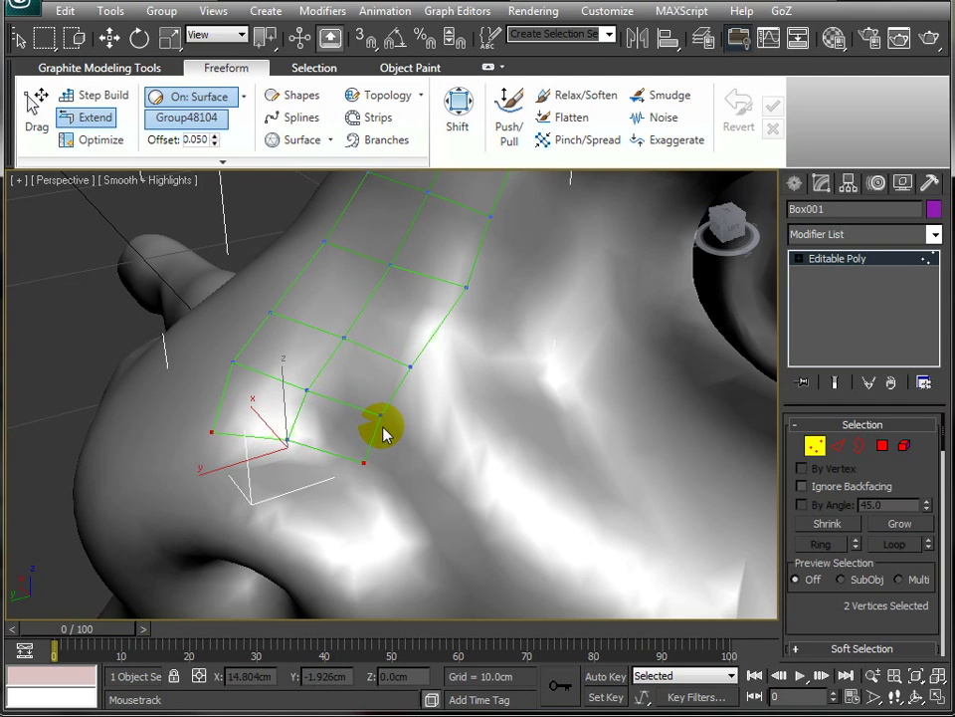
# Extend the outer border edge and its vertices into a new column of quads along the side of the nose.
pyautogui.moveTo(452, 496)
pyautogui.mouseDown()
pyautogui.moveTo(444, 480)
pyautogui.moveTo(442, 494)
pyautogui.mouseUp()
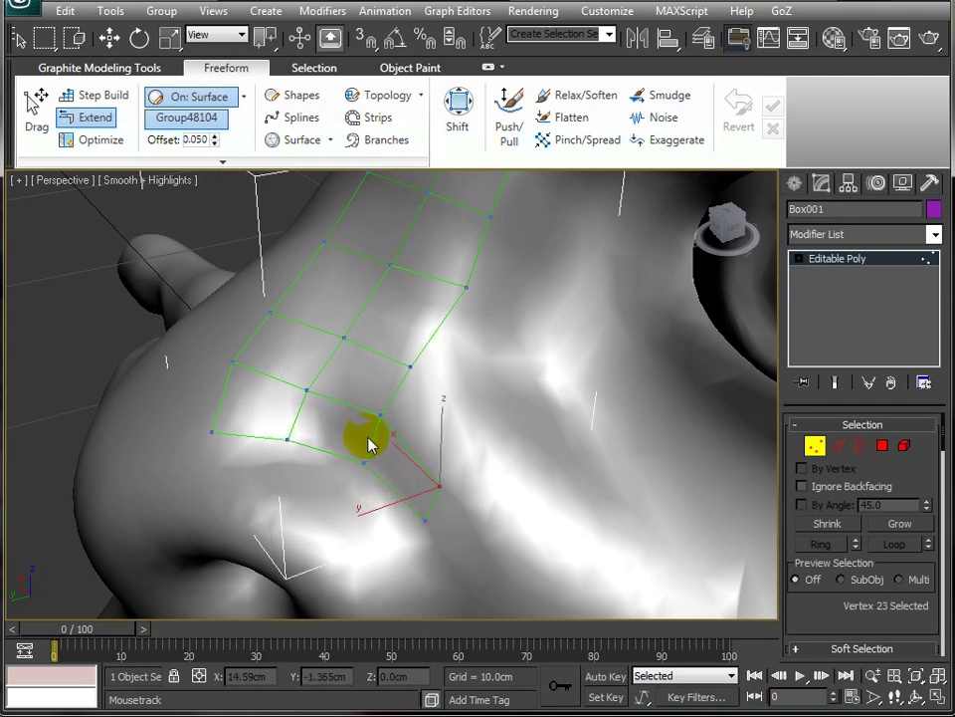
pyautogui.moveTo(380, 417); pyautogui.dragTo(481, 421)
pyautogui.moveTo(410, 366); pyautogui.dragTo(513, 377)
pyautogui.moveTo(472, 295)
pyautogui.mouseDown()
pyautogui.moveTo(604, 273)
pyautogui.moveTo(564, 273)
pyautogui.moveTo(554, 285)
pyautogui.mouseUp()
pyautogui.keyDown('alt'); pyautogui.moveTo(540, 259); pyautogui.dragTo(513, 338, button='middle'); pyautogui.keyUp('alt')
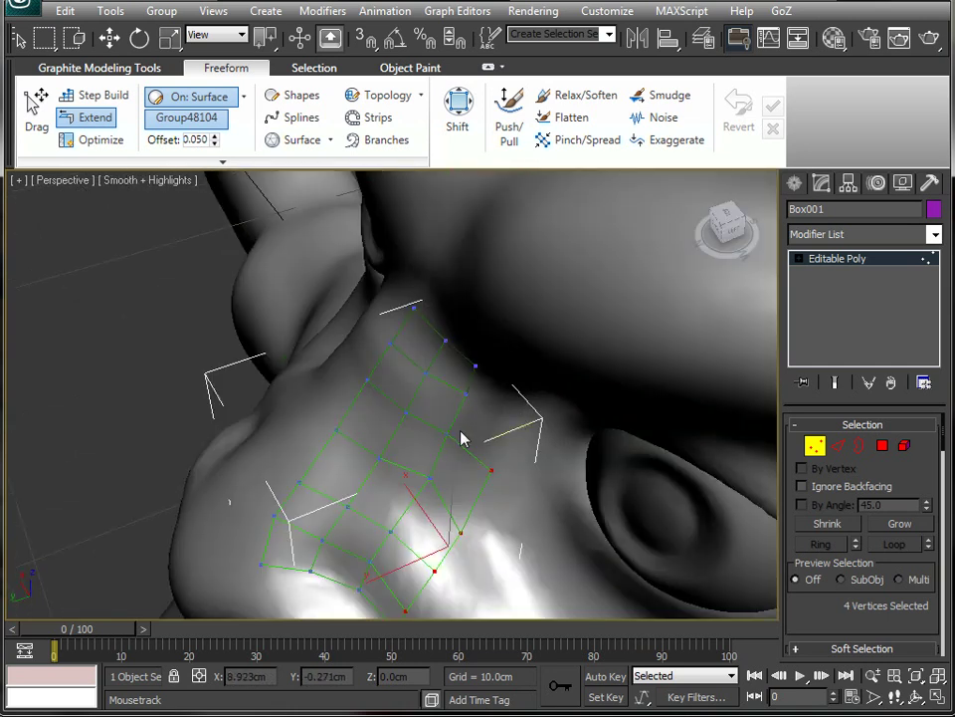
pyautogui.moveTo(445, 435); pyautogui.dragTo(519, 418)
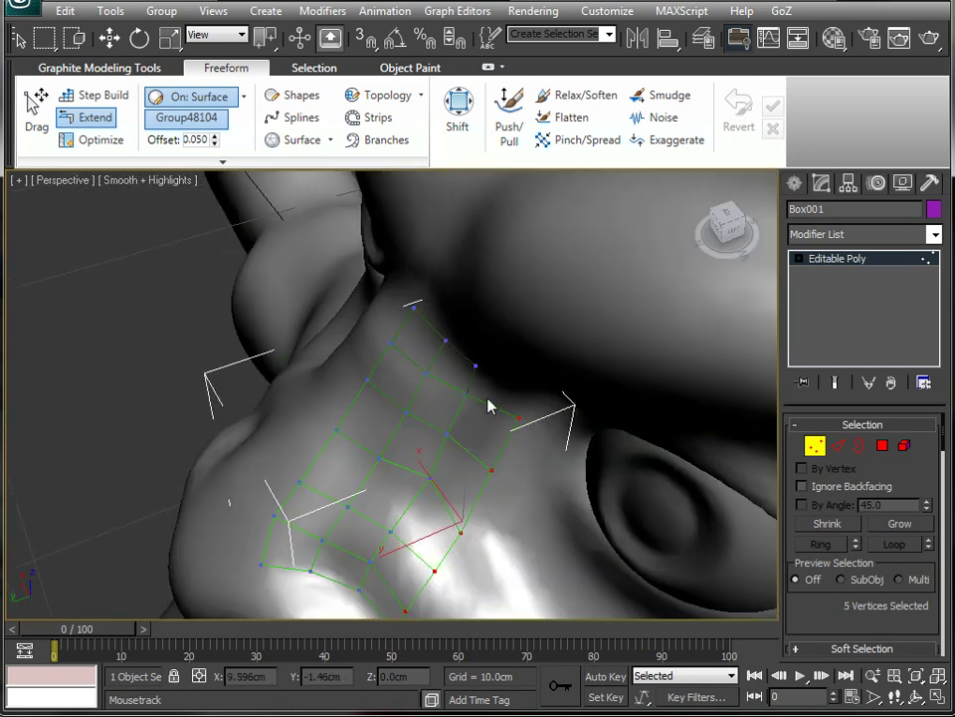
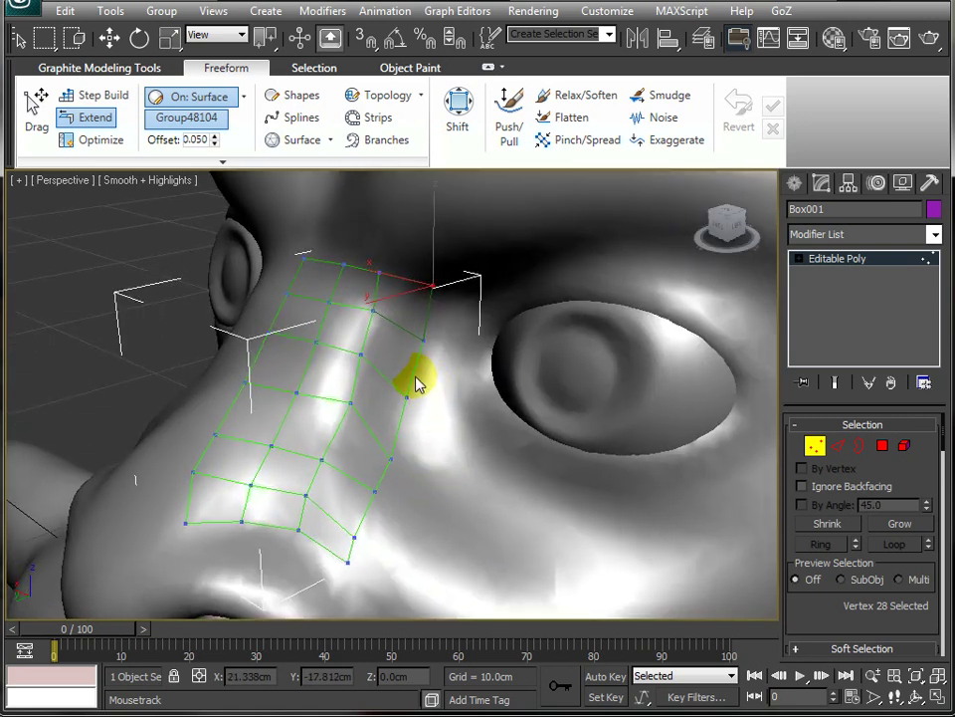
# Extend the entire side border loop toward the eye and move its lower vertices to follow the nostril's outer crease.
pyautogui.keyDown('shift'); pyautogui.moveTo(416, 385); pyautogui.dragTo(471, 396); pyautogui.keyUp('shift')
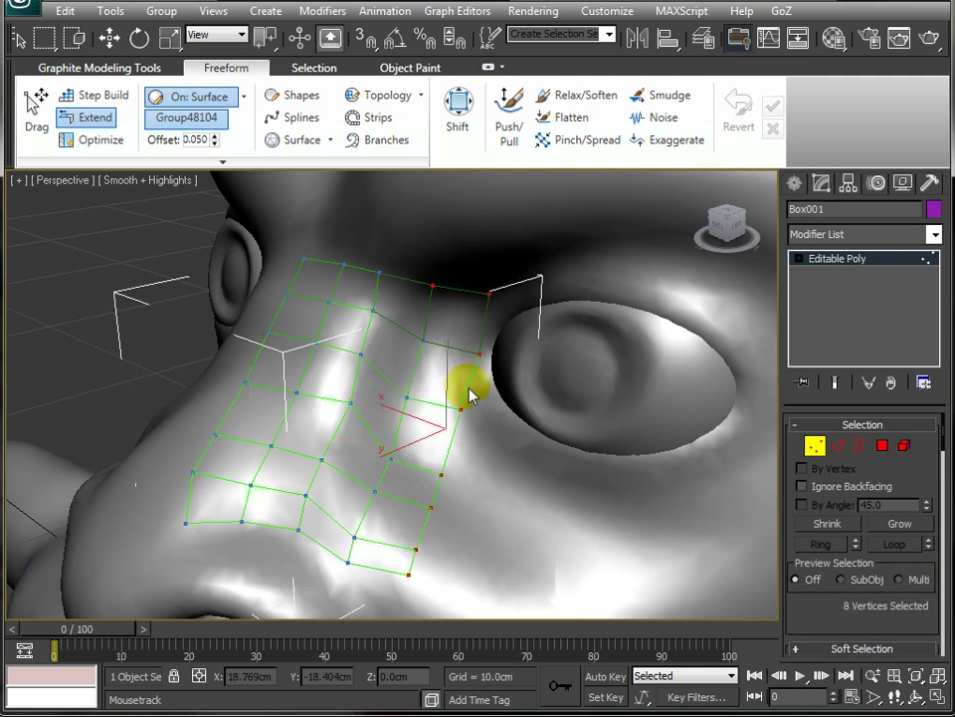
pyautogui.keyDown('alt'); pyautogui.moveTo(459, 512); pyautogui.dragTo(454, 399, button='middle'); pyautogui.keyUp('alt')
pyautogui.keyDown('ctrl'); pyautogui.keyDown('alt'); pyautogui.keyDown('shift'); pyautogui.moveTo(377, 462); pyautogui.dragTo(345, 476); pyautogui.keyUp('shift'); pyautogui.keyUp('alt'); pyautogui.keyUp('ctrl')
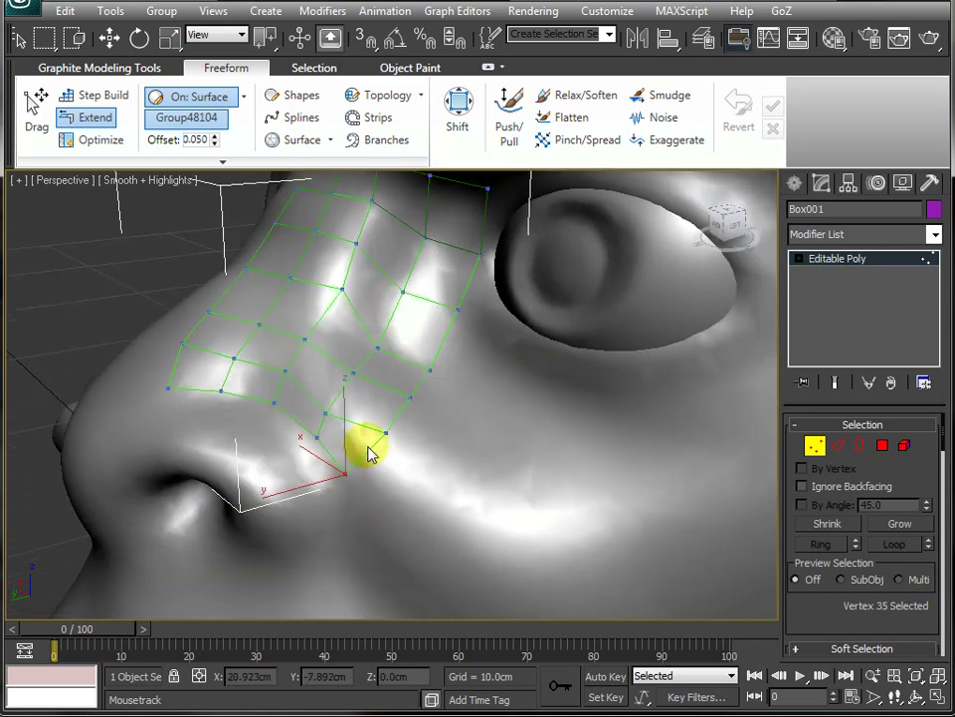
pyautogui.click(384, 436)
pyautogui.keyDown('ctrl'); pyautogui.keyDown('alt'); pyautogui.keyDown('shift'); pyautogui.moveTo(382, 435); pyautogui.dragTo(364, 458); pyautogui.keyUp('shift'); pyautogui.keyUp('alt'); pyautogui.keyUp('ctrl')
pyautogui.keyDown('ctrl'); pyautogui.keyDown('alt'); pyautogui.keyDown('shift'); pyautogui.moveTo(408, 401); pyautogui.dragTo(394, 418); pyautogui.keyUp('shift'); pyautogui.keyUp('alt'); pyautogui.keyUp('ctrl')
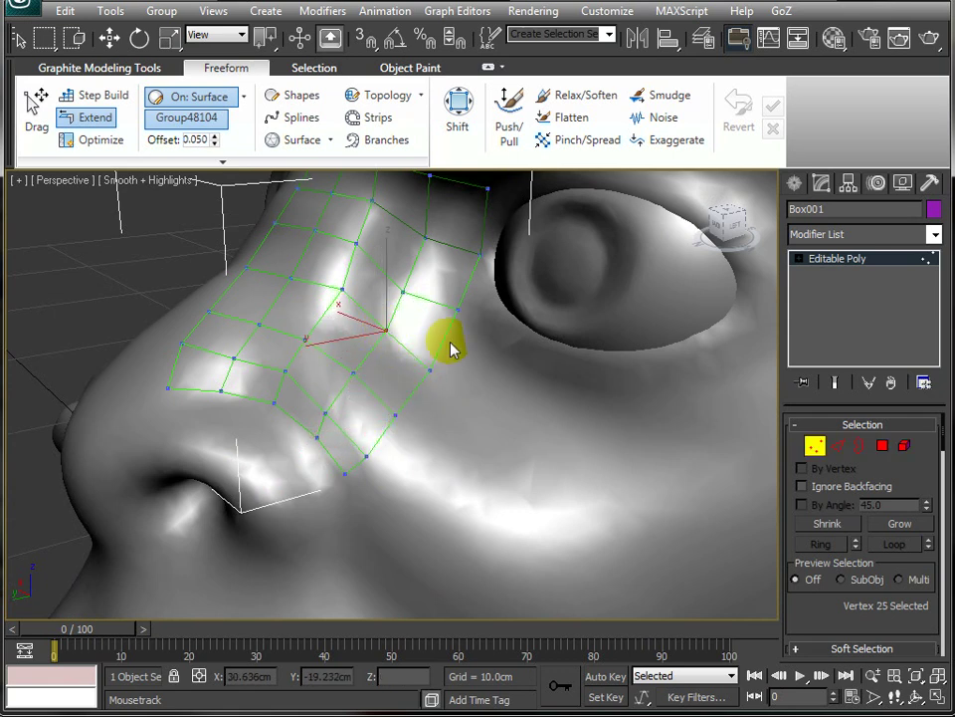
# Reposition the upper vertices of the two outer columns to even out the quads near the inner eye corner.
pyautogui.click(430, 370)
pyautogui.moveTo(431, 370); pyautogui.dragTo(443, 362)
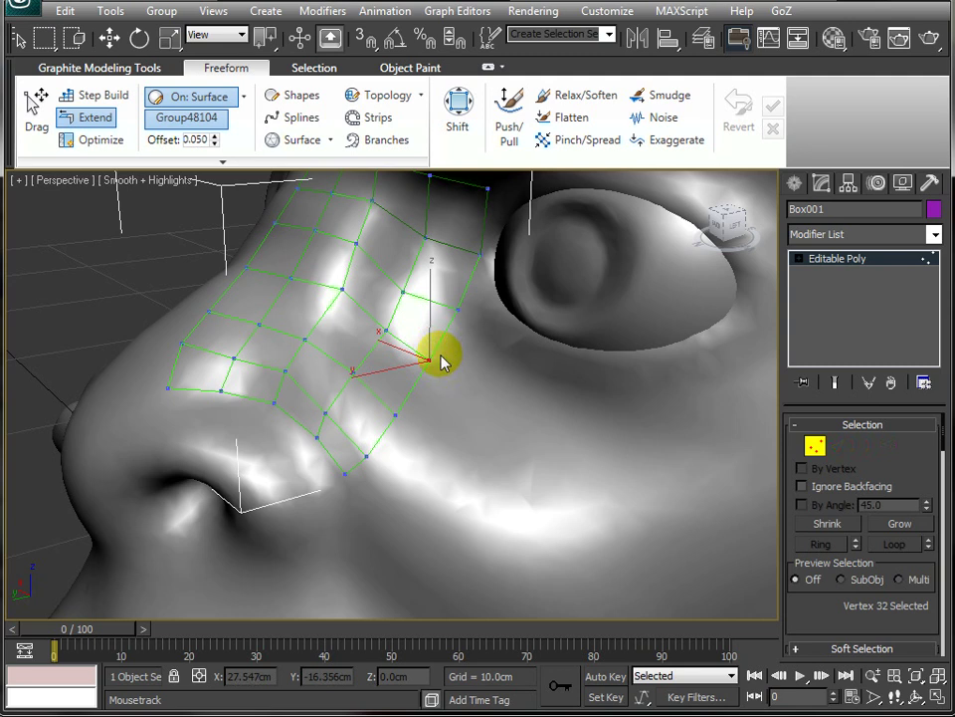
pyautogui.keyDown('ctrl'); pyautogui.keyDown('alt'); pyautogui.keyDown('shift'); pyautogui.moveTo(454, 312); pyautogui.dragTo(444, 316); pyautogui.keyUp('shift'); pyautogui.keyUp('alt'); pyautogui.keyUp('ctrl')
pyautogui.click(459, 267)
pyautogui.moveTo(458, 266); pyautogui.dragTo(477, 265)
pyautogui.keyDown('alt'); pyautogui.moveTo(487, 361); pyautogui.dragTo(512, 391, button='middle'); pyautogui.keyUp('alt')
pyautogui.scroll(4, 513, 390)
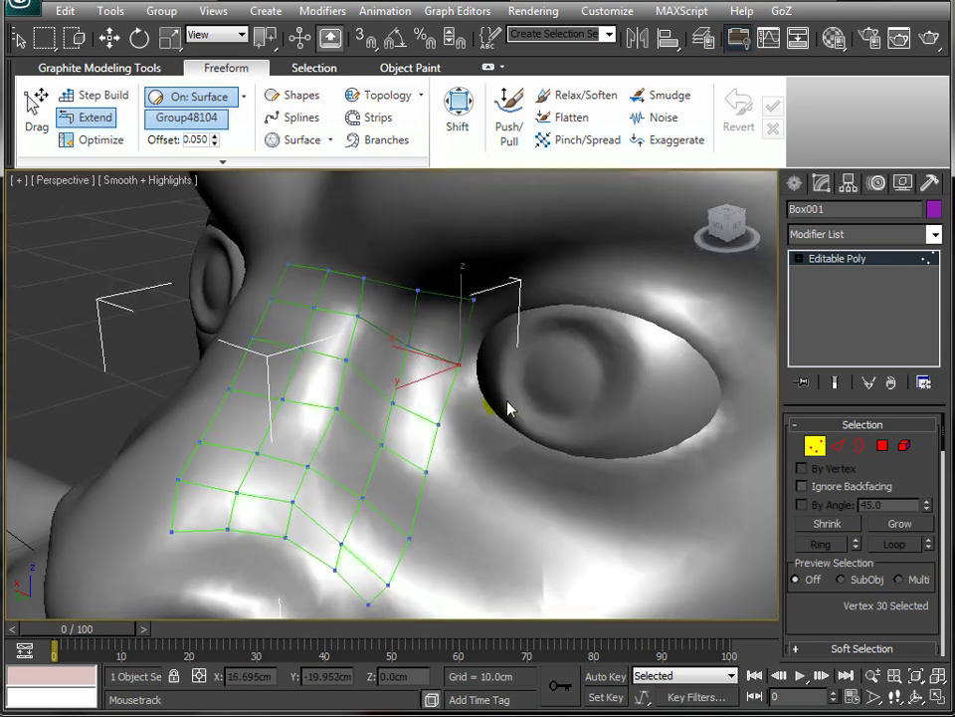
# Delete a polygon beside the inner corner of the eye with the Extend tool.
pyautogui.keyDown('alt'); pyautogui.moveTo(506, 474); pyautogui.dragTo(435, 338, button='middle'); pyautogui.keyUp('alt')
pyautogui.keyDown('ctrl'); pyautogui.click(396, 334); pyautogui.keyUp('ctrl')
pyautogui.keyDown('alt'); pyautogui.moveTo(440, 313); pyautogui.dragTo(330, 377, button='middle'); pyautogui.keyUp('alt')
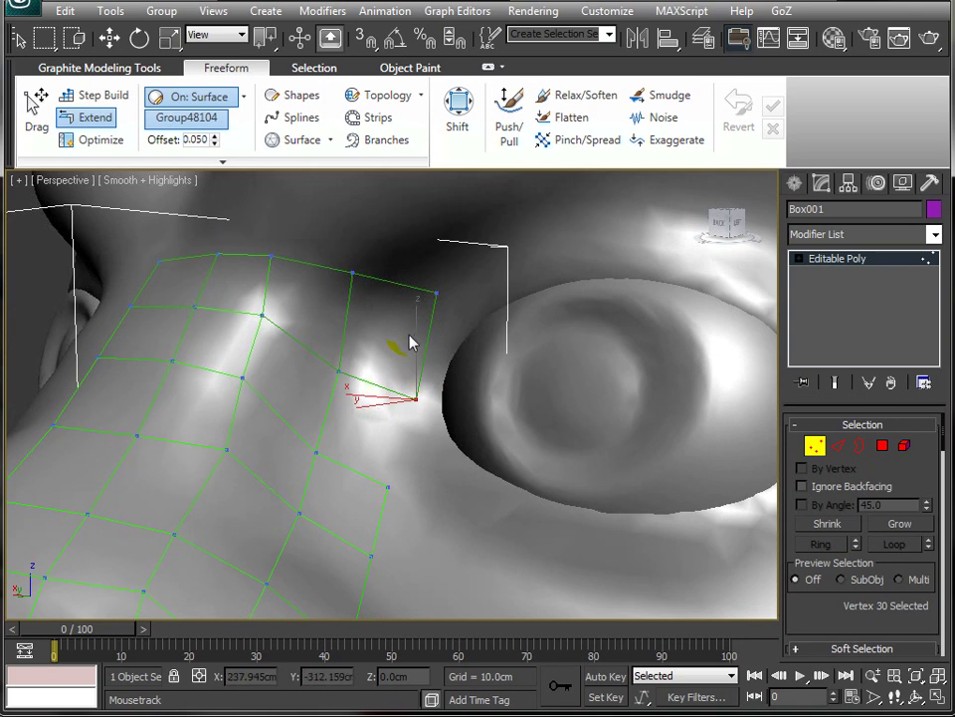
# Delete the quad beside the inner corner of the eye and rebuild it from two placed vertices with Step Build.
pyautogui.press('Delete')
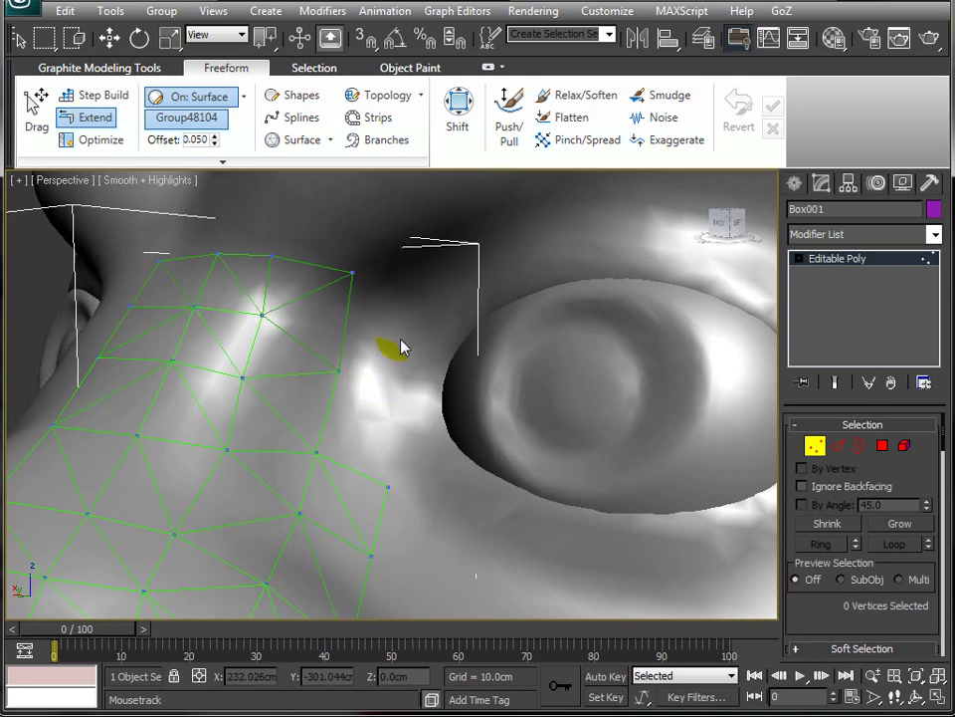
pyautogui.click(386, 371)
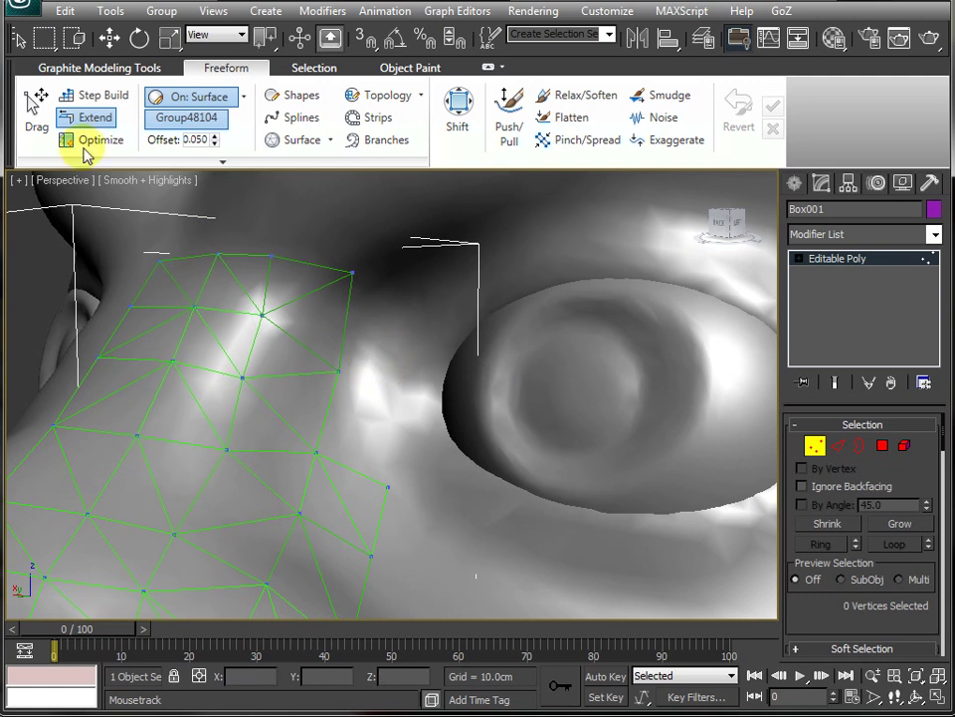
pyautogui.click(99, 96)
pyautogui.keyDown('ctrl'); pyautogui.click(391, 425); pyautogui.keyUp('ctrl')
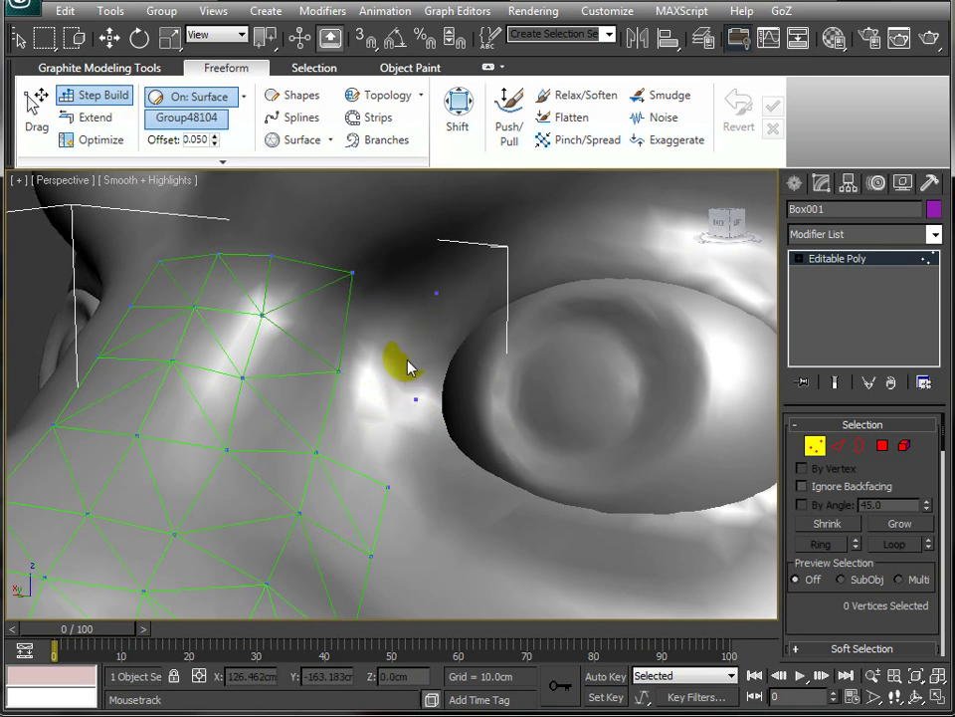
pyautogui.moveTo(431, 296)
pyautogui.keyDown('shift'); pyautogui.mouseDown()
pyautogui.moveTo(428, 424)
pyautogui.moveTo(344, 363)
pyautogui.moveTo(347, 279)
pyautogui.mouseUp(); pyautogui.keyUp('shift')
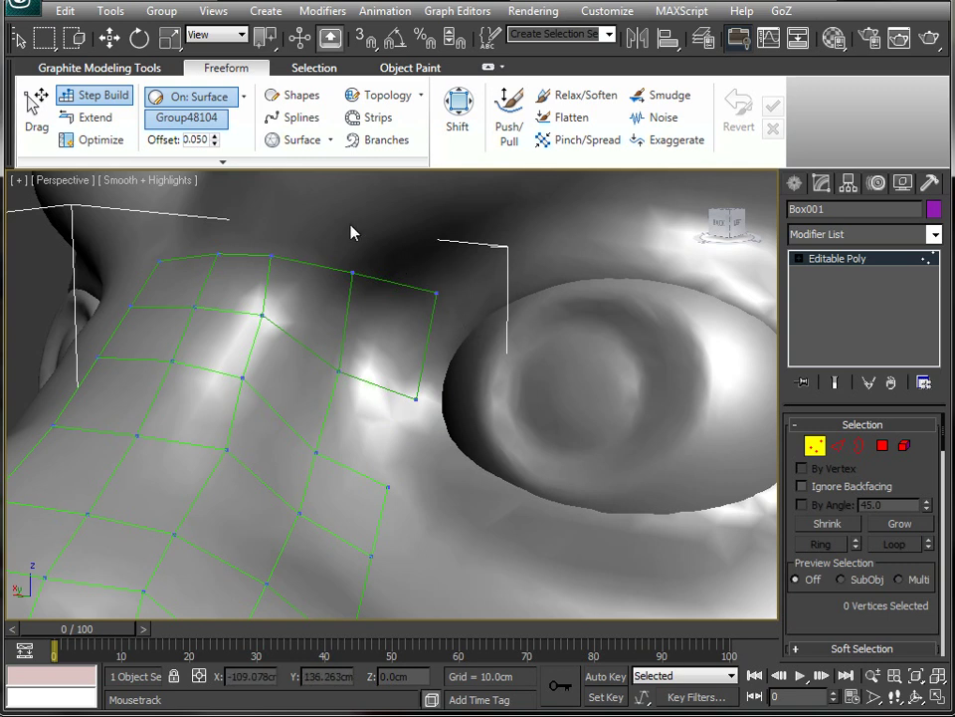
# Adjust two vertices of the inner-corner quad with the Extend tool and delete the protruding quad below it.
pyautogui.click(88, 117)
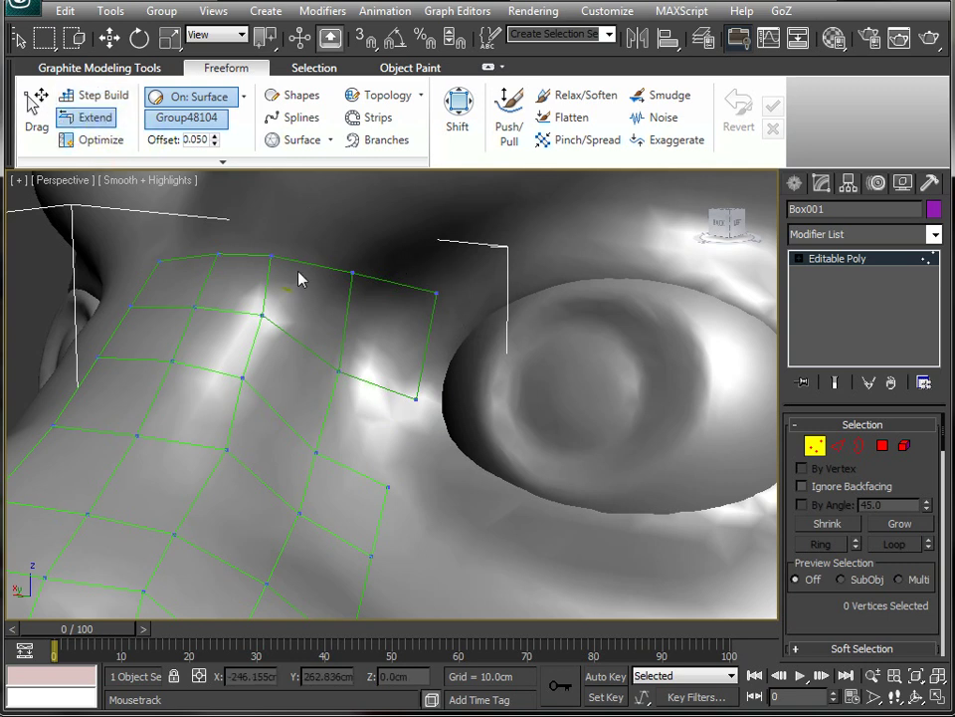
pyautogui.moveTo(375, 290)
pyautogui.mouseDown()
pyautogui.moveTo(430, 423)
pyautogui.moveTo(417, 402)
pyautogui.mouseUp()
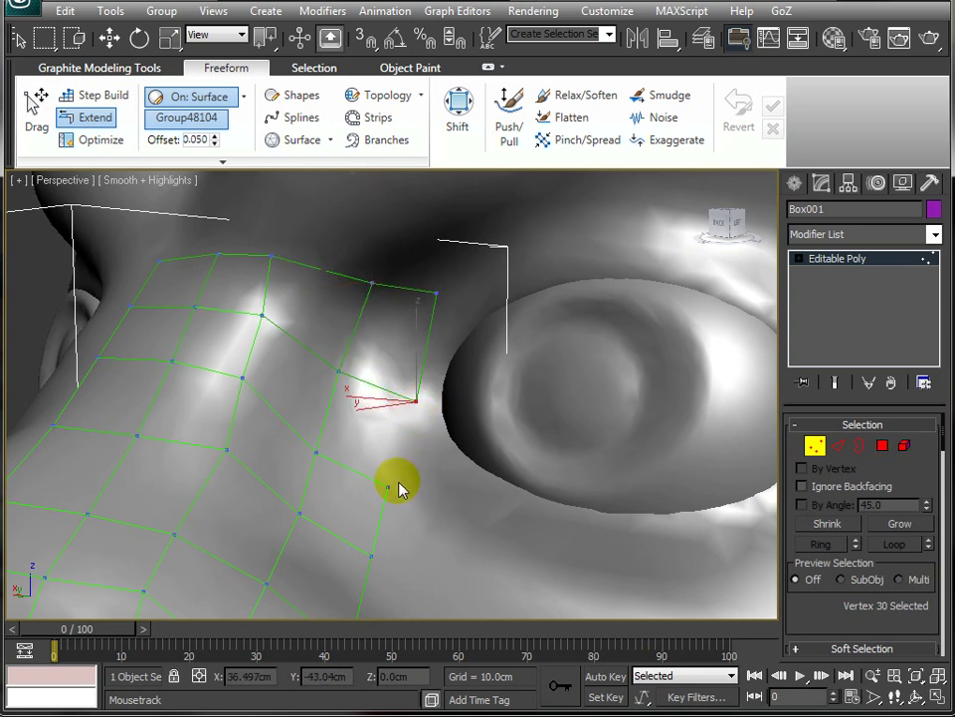
pyautogui.hotkey('ctrl', 'z')
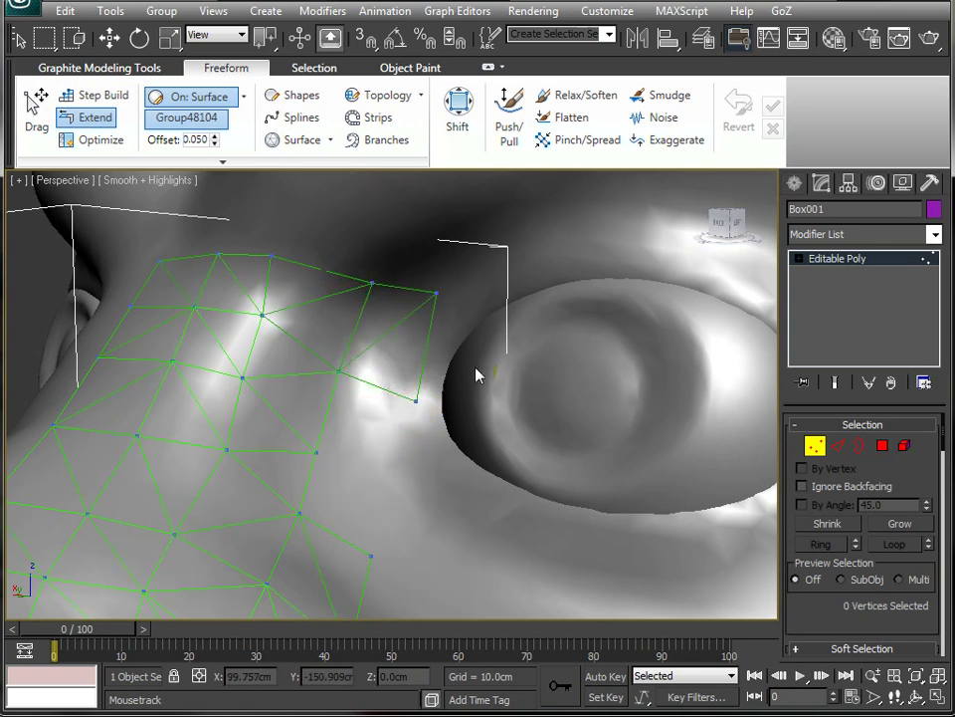
# Extend the inner-corner quad's upper edge into a strip of quads along the upper eyelid.
pyautogui.keyDown('alt'); pyautogui.moveTo(468, 298); pyautogui.dragTo(459, 319, button='middle'); pyautogui.keyUp('alt')
pyautogui.moveTo(432, 300); pyautogui.dragTo(421, 334)
pyautogui.moveTo(369, 291); pyautogui.dragTo(507, 292)
pyautogui.moveTo(442, 247); pyautogui.dragTo(595, 283)
pyautogui.click(583, 225)
pyautogui.moveTo(584, 231)
pyautogui.mouseDown()
pyautogui.moveTo(608, 243)
pyautogui.moveTo(597, 255)
pyautogui.moveTo(689, 267)
pyautogui.moveTo(678, 294)
pyautogui.moveTo(695, 295)
pyautogui.mouseUp()
pyautogui.moveTo(712, 311); pyautogui.dragTo(519, 341, button='middle')
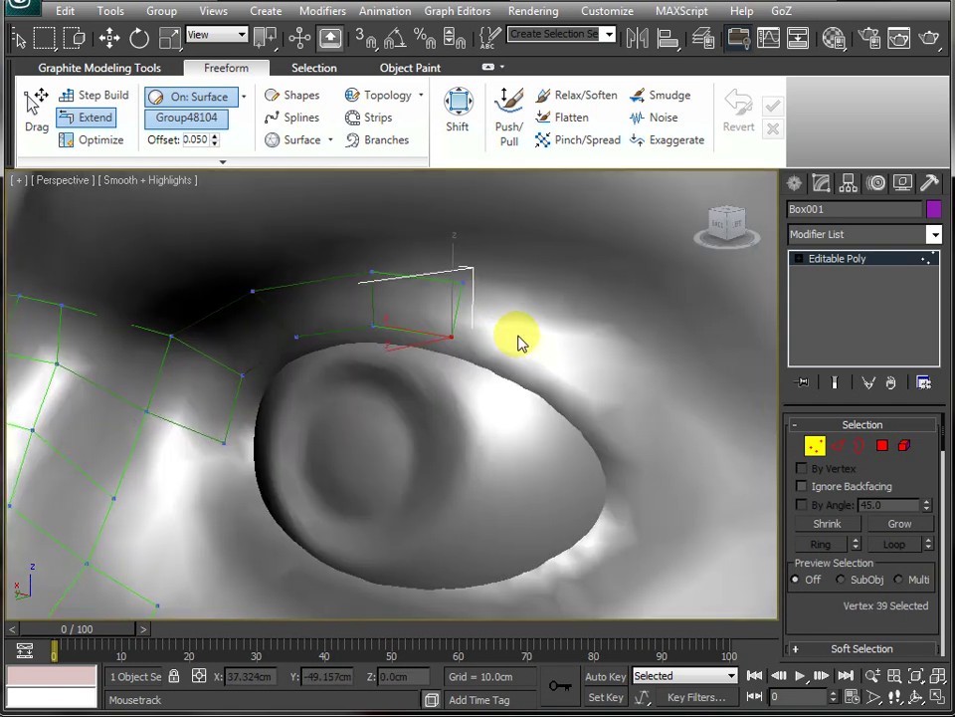
# Continue the upper eyelid strip down to the outer corner of the eye and adjust its end vertices.
pyautogui.moveTo(459, 312)
pyautogui.keyDown('shift'); pyautogui.mouseDown()
pyautogui.moveTo(551, 356)
pyautogui.moveTo(544, 324)
pyautogui.moveTo(569, 342)
pyautogui.moveTo(554, 347)
pyautogui.moveTo(627, 411)
pyautogui.moveTo(619, 439)
pyautogui.moveTo(623, 407)
pyautogui.moveTo(662, 484)
pyautogui.mouseUp(); pyautogui.keyUp('shift')
pyautogui.keyDown('ctrl'); pyautogui.keyDown('alt'); pyautogui.keyDown('shift'); pyautogui.moveTo(610, 433); pyautogui.dragTo(608, 427); pyautogui.keyUp('shift'); pyautogui.keyUp('alt'); pyautogui.keyUp('ctrl')
pyautogui.keyDown('ctrl'); pyautogui.keyDown('alt'); pyautogui.keyDown('shift'); pyautogui.moveTo(640, 499); pyautogui.dragTo(636, 503); pyautogui.keyUp('shift'); pyautogui.keyUp('alt'); pyautogui.keyUp('ctrl')
pyautogui.click(672, 452)
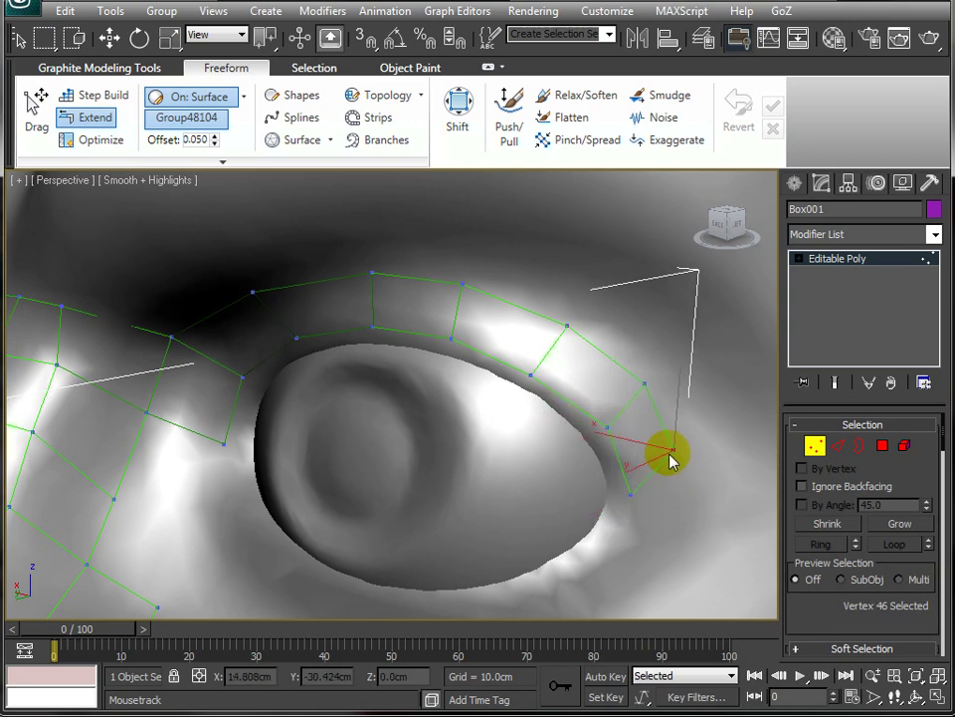
# Extend the lower edge of the inner-corner quad below the eye and reposition the new quad's outer vertex.
pyautogui.keyDown('alt'); pyautogui.moveTo(673, 460); pyautogui.dragTo(416, 377, button='middle'); pyautogui.keyUp('alt')
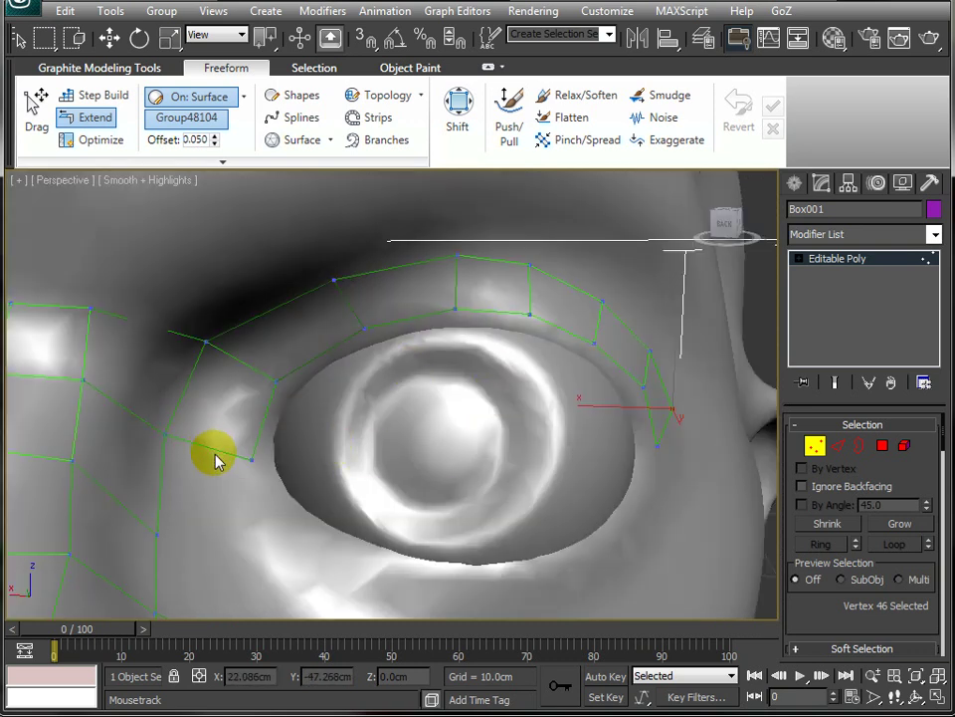
pyautogui.keyDown('shift'); pyautogui.moveTo(216, 456); pyautogui.dragTo(318, 537); pyautogui.keyUp('shift')
pyautogui.click(227, 526)
pyautogui.moveTo(227, 528); pyautogui.dragTo(236, 555)
# Extend a strip of quads along the lower eyelid to the outer corner and align the upper strip's end vertex with it.
pyautogui.keyDown('alt'); pyautogui.moveTo(390, 482); pyautogui.dragTo(342, 400, button='middle'); pyautogui.keyUp('alt')
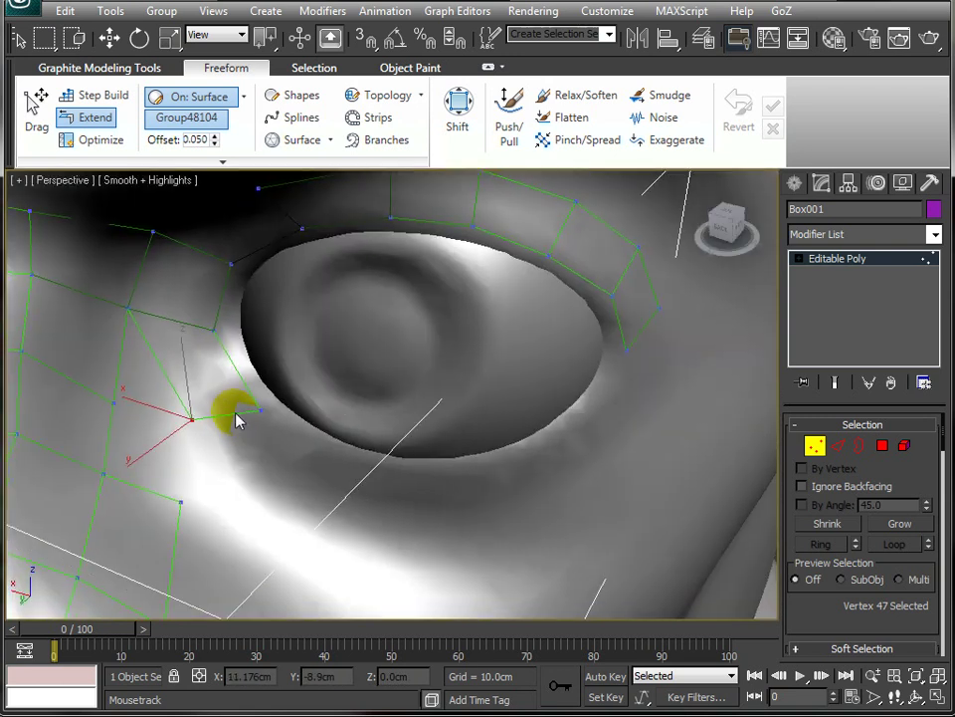
pyautogui.moveTo(236, 420); pyautogui.dragTo(337, 463)
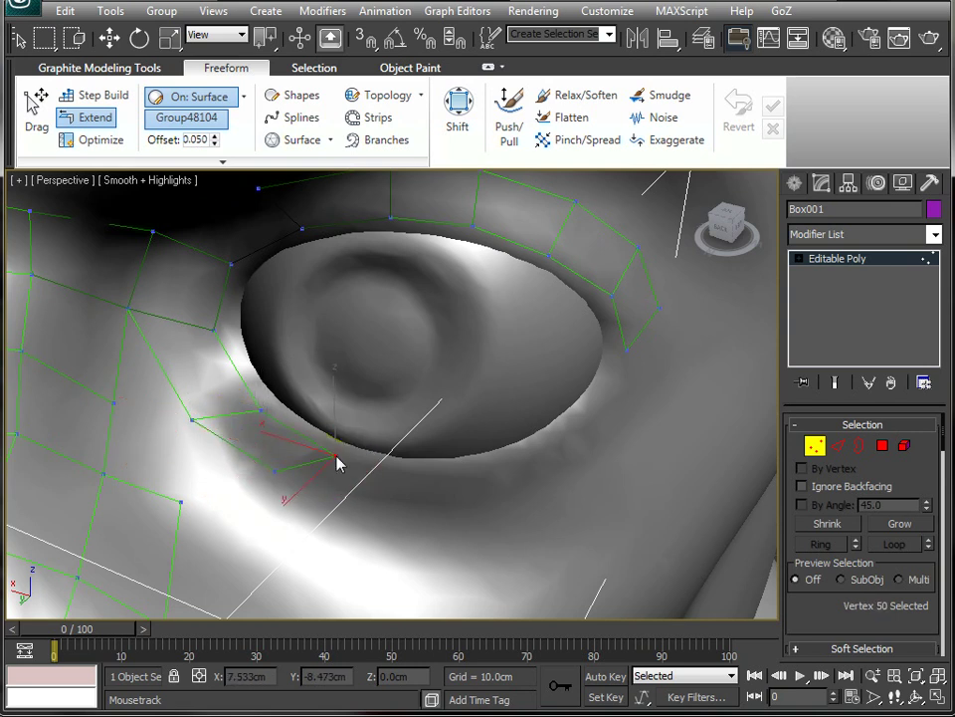
pyautogui.moveTo(277, 475); pyautogui.dragTo(545, 481)
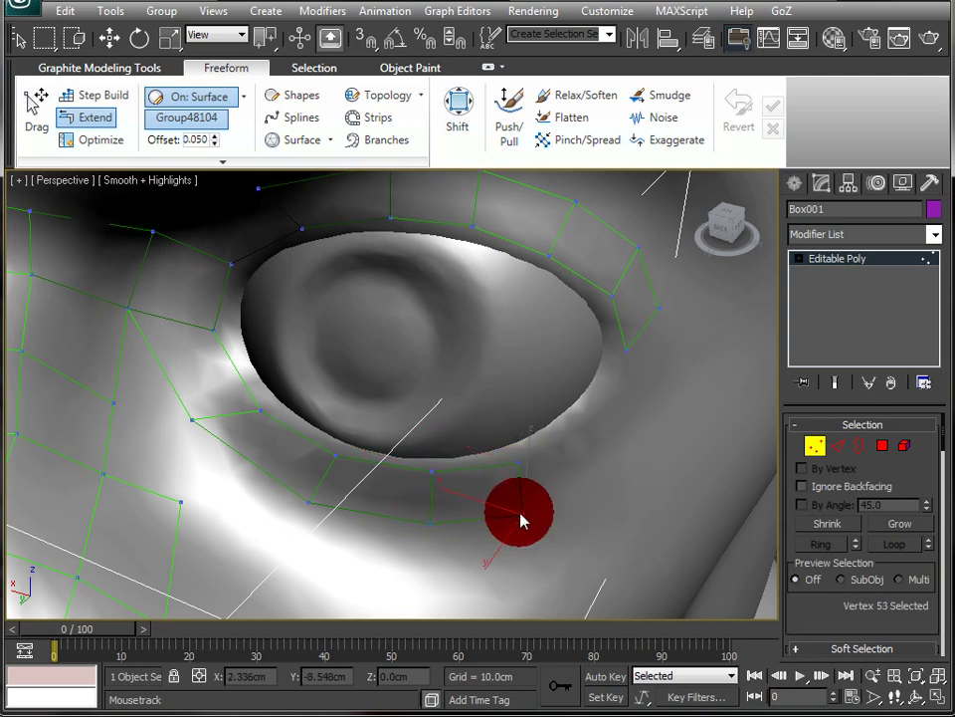
pyautogui.moveTo(541, 512); pyautogui.dragTo(546, 508)
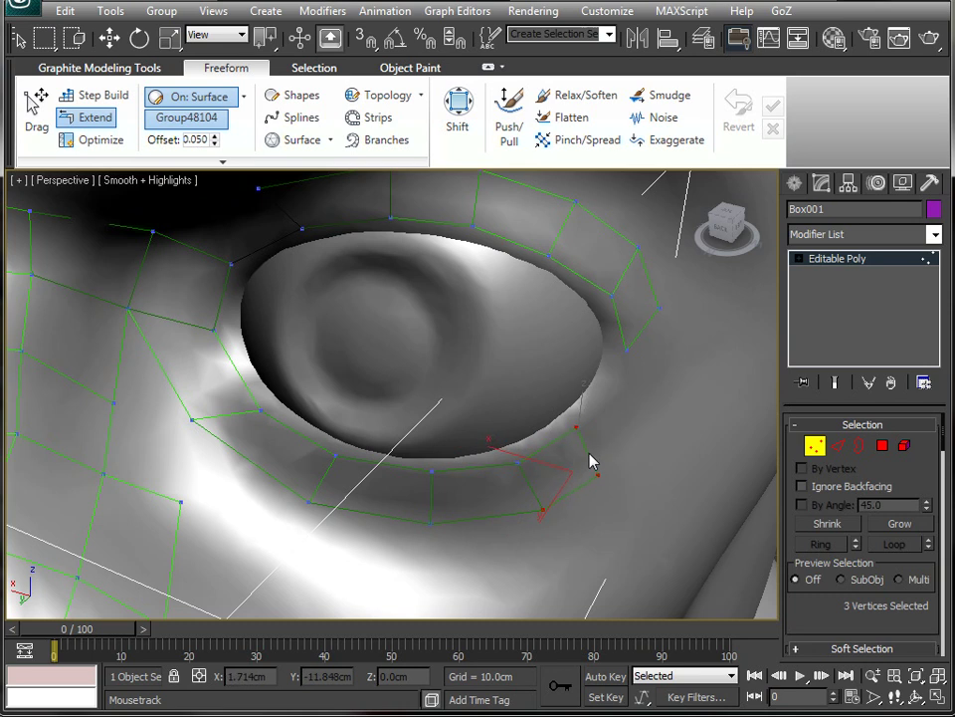
pyautogui.moveTo(574, 426); pyautogui.dragTo(642, 377)
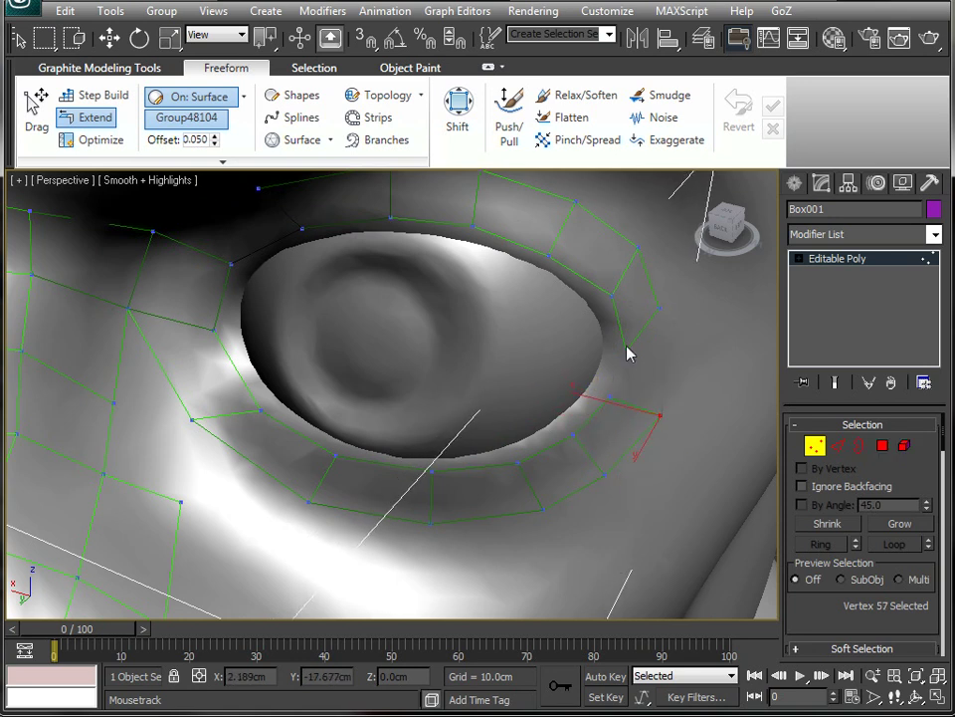
pyautogui.moveTo(655, 317); pyautogui.dragTo(682, 348)
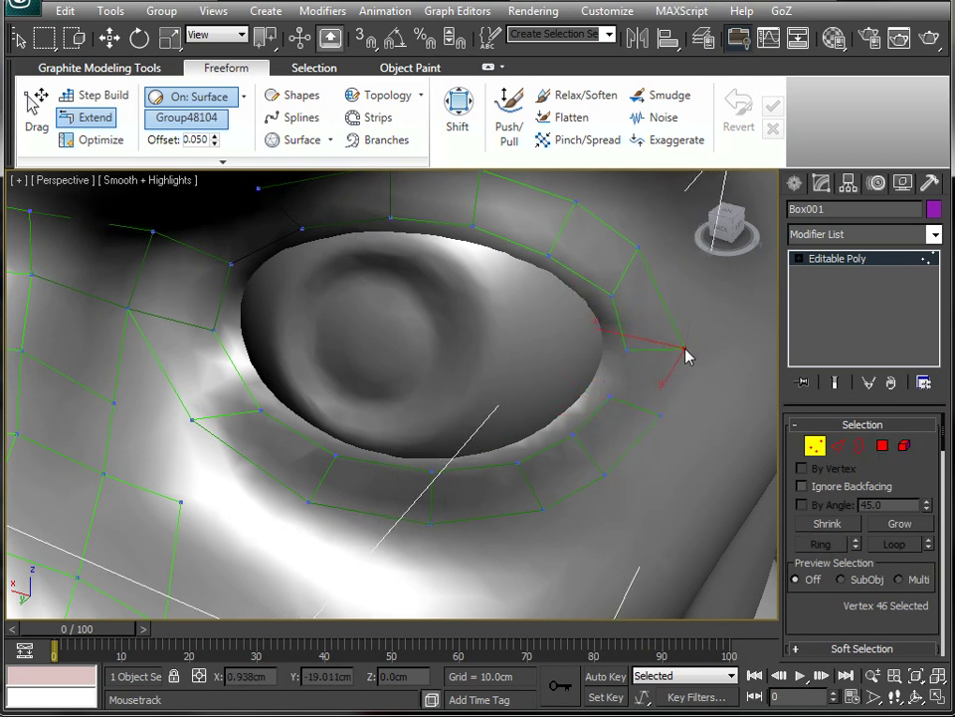
# Fill the gap between the upper and lower eyelid strips at the outer corner with a Step Build quad.
pyautogui.click(103, 94)
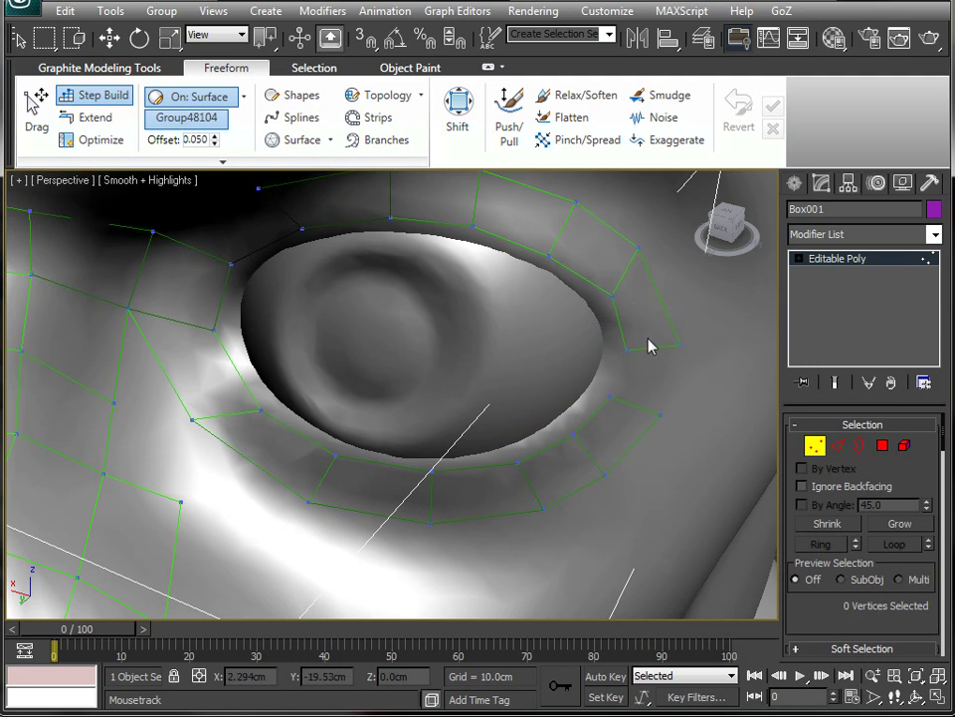
pyautogui.click(662, 412)
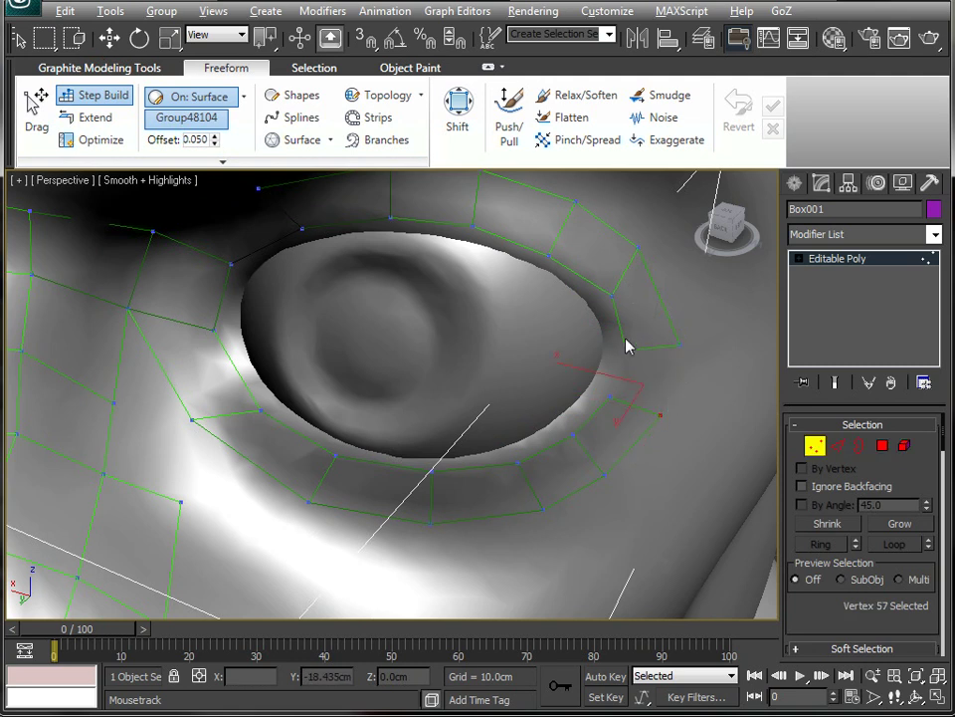
pyautogui.hotkey('ctrl', 'z')
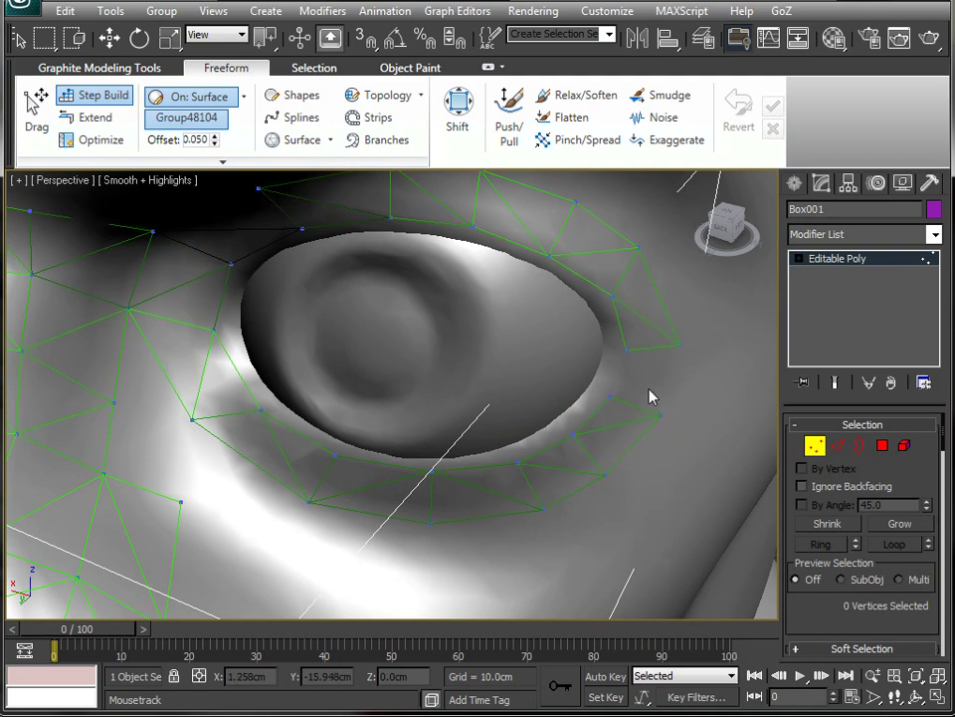
pyautogui.moveTo(444, 427)
pyautogui.keyDown('alt'); pyautogui.mouseDown(button='middle')
pyautogui.moveTo(454, 385)
pyautogui.moveTo(437, 364)
pyautogui.moveTo(405, 397)
pyautogui.moveTo(375, 405)
pyautogui.moveTo(474, 394)
pyautogui.moveTo(460, 405)
pyautogui.mouseUp(button='middle'); pyautogui.keyUp('alt')
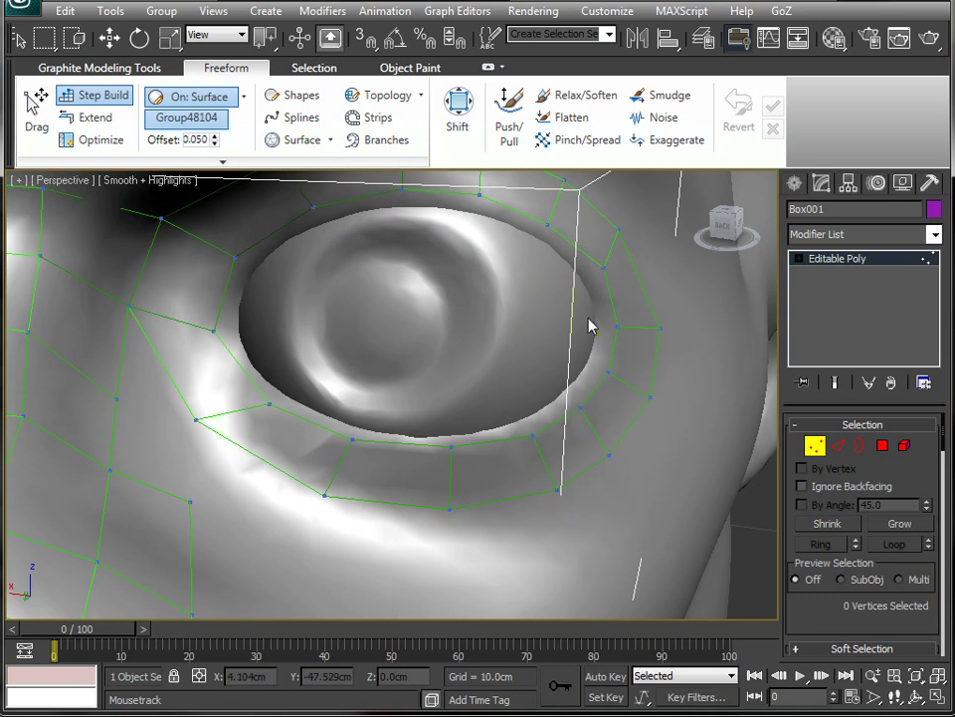
# Pick the eyeball, Group29552, as the new PolyDraw surface.
pyautogui.click(168, 118)
pyautogui.click(201, 117)
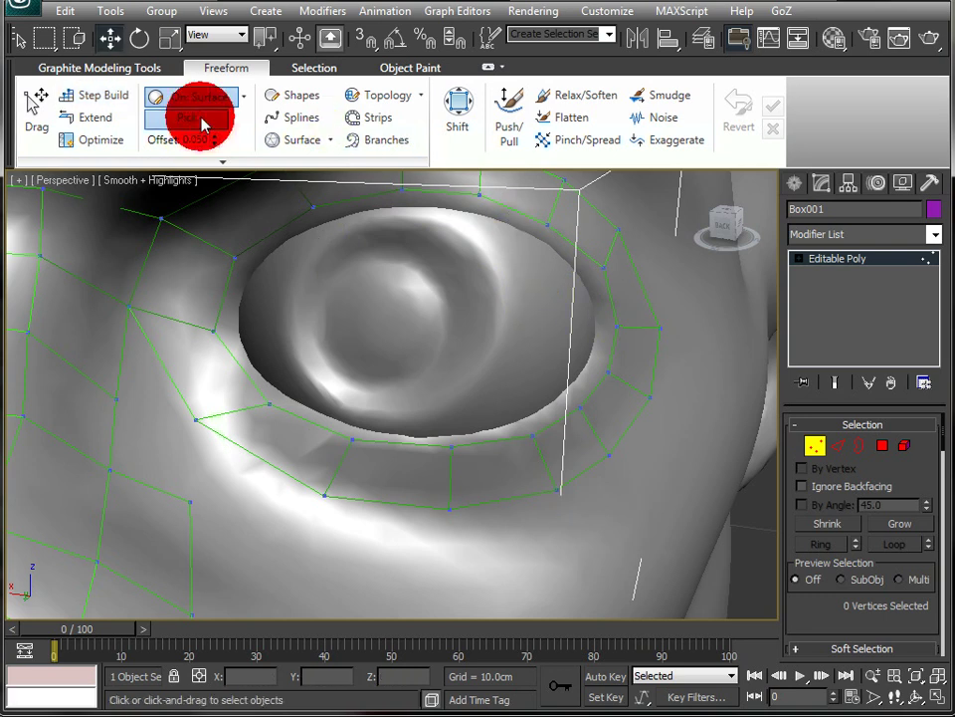
pyautogui.click(543, 269)
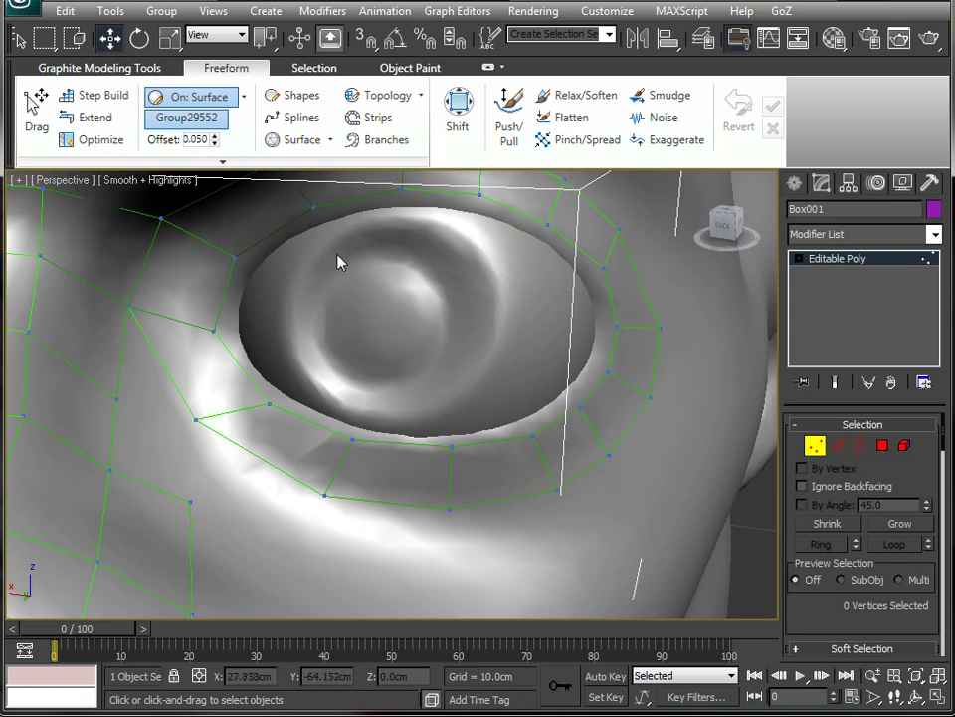
# Extend the middle inner edge of the upper eyelid strip onto the eyeball and adjust its new vertices.
pyautogui.keyDown('alt'); pyautogui.moveTo(456, 269); pyautogui.dragTo(457, 274, button='middle'); pyautogui.keyUp('alt')
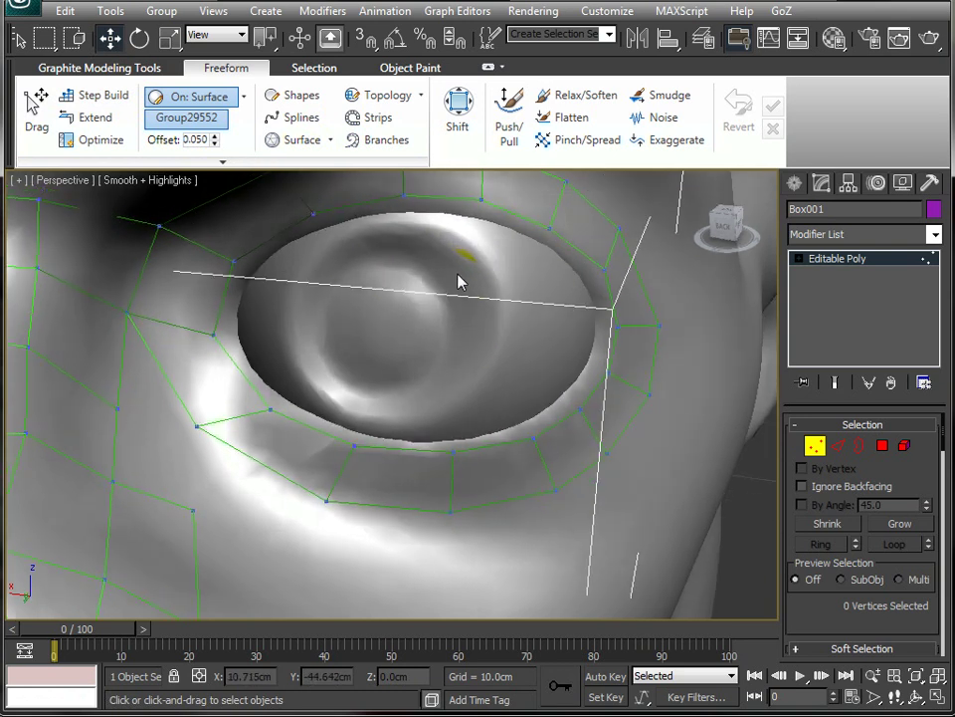
pyautogui.scroll(-3, 463, 231)
pyautogui.moveTo(462, 231); pyautogui.dragTo(459, 290, button='middle')
pyautogui.scroll(3, 455, 345)
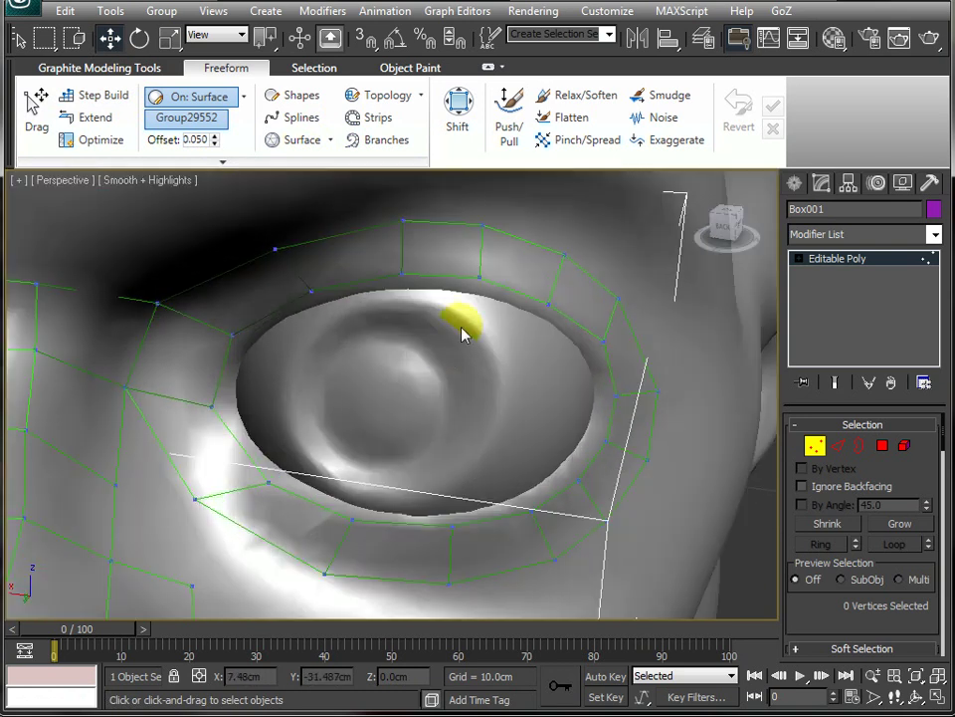
pyautogui.scroll(3, 455, 345)
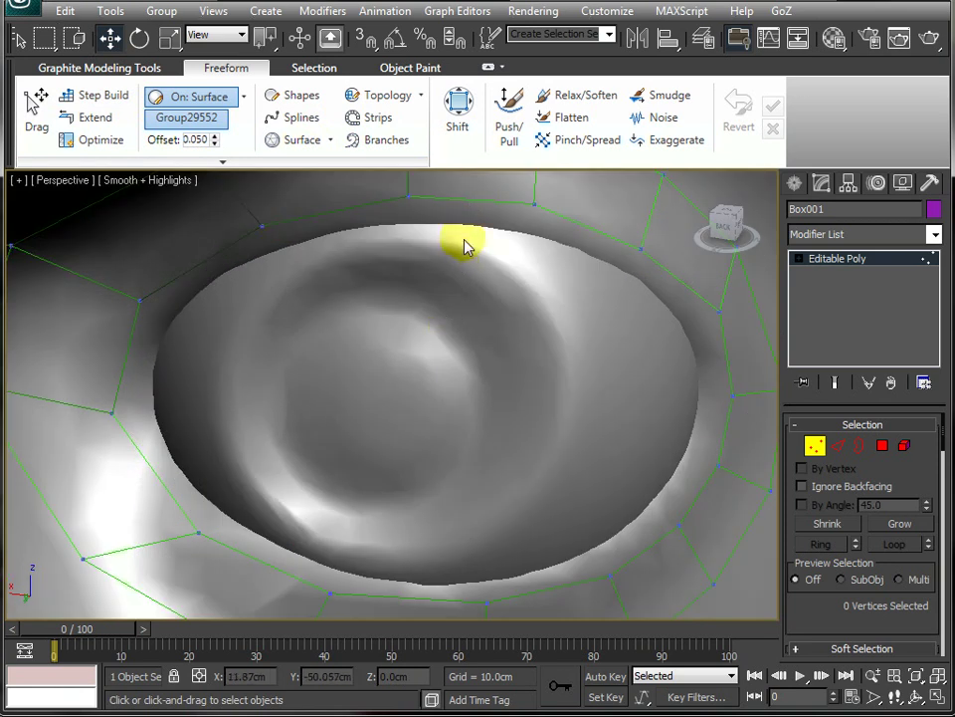
pyautogui.click(119, 119)
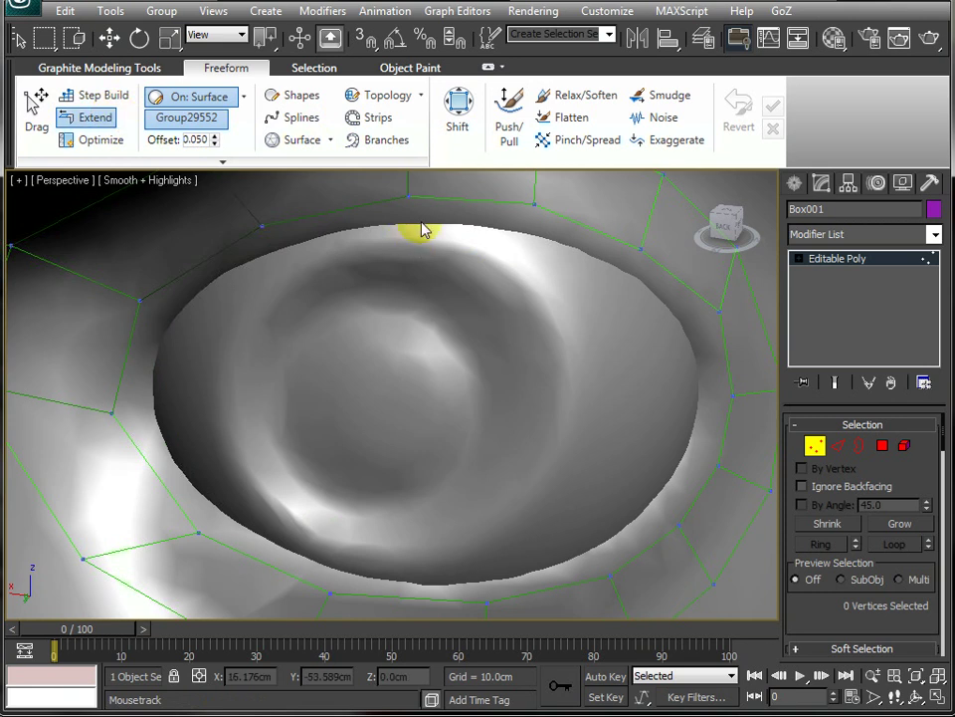
pyautogui.keyDown('shift'); pyautogui.moveTo(477, 238); pyautogui.dragTo(472, 240); pyautogui.keyUp('shift')
pyautogui.click(530, 241)
pyautogui.moveTo(532, 252); pyautogui.dragTo(528, 250)
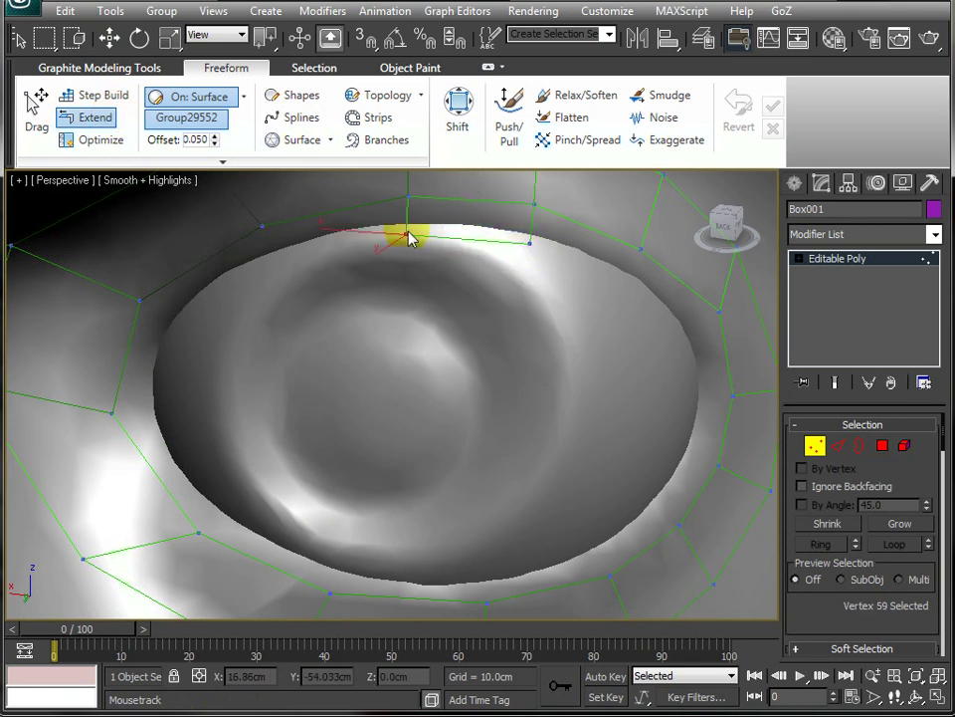
# Extend the remaining inner border of the upper eyelid onto the eyeball toward both the outer and inner corners.
pyautogui.keyDown('alt'); pyautogui.moveTo(547, 306); pyautogui.dragTo(431, 356, button='middle'); pyautogui.keyUp('alt')
pyautogui.press('z')
pyautogui.moveTo(424, 354); pyautogui.dragTo(505, 431)
pyautogui.moveTo(541, 395); pyautogui.dragTo(577, 493)
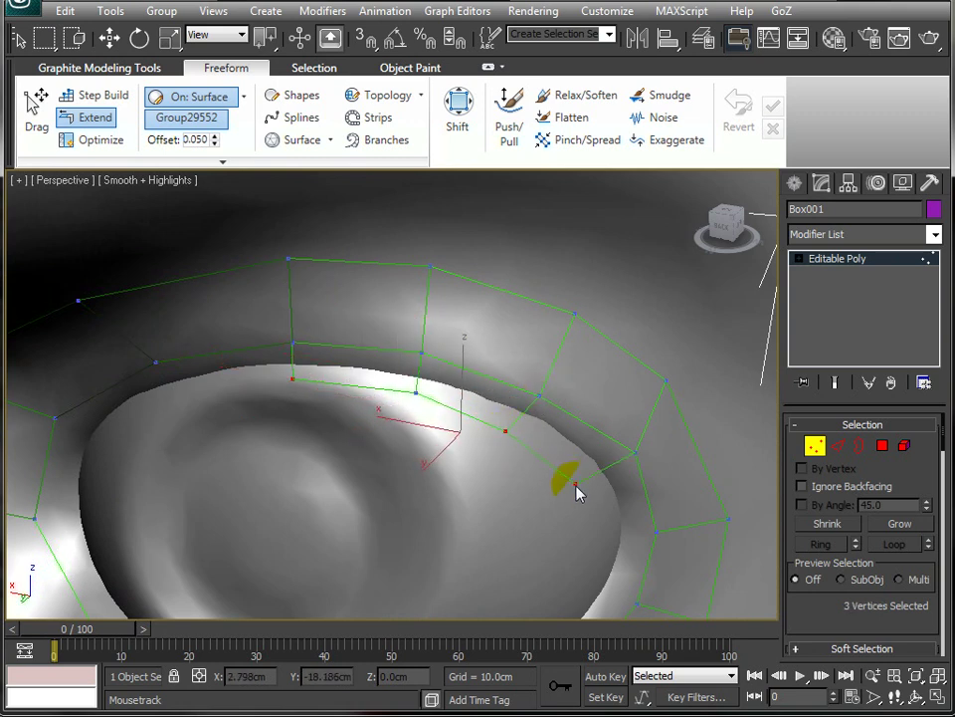
pyautogui.moveTo(637, 453); pyautogui.dragTo(596, 528)
pyautogui.moveTo(656, 532); pyautogui.dragTo(584, 585)
pyautogui.moveTo(294, 352); pyautogui.dragTo(177, 408)
pyautogui.moveTo(158, 362); pyautogui.dragTo(132, 433)
# Set the surface offset to 0 and extend the upper lid's inner border vertices slightly further in over the eyeball.
pyautogui.keyDown('alt'); pyautogui.moveTo(115, 444); pyautogui.dragTo(297, 438, button='middle'); pyautogui.keyUp('alt')
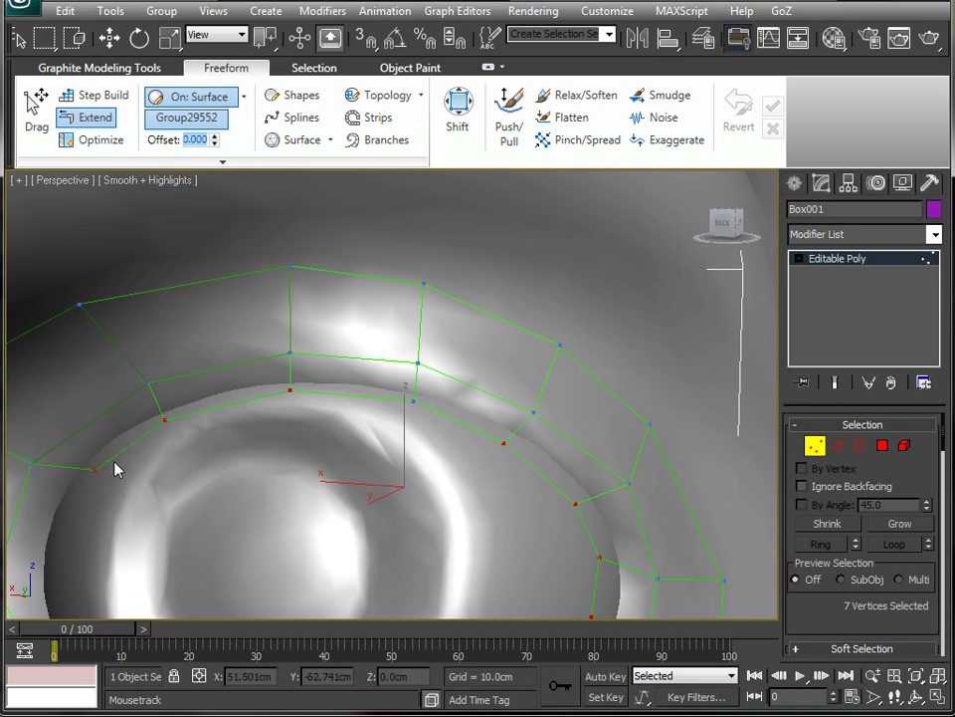
pyautogui.keyDown('alt'); pyautogui.moveTo(132, 477); pyautogui.dragTo(142, 463, button='middle'); pyautogui.keyUp('alt')
pyautogui.keyDown('shift'); pyautogui.moveTo(141, 449); pyautogui.dragTo(183, 427); pyautogui.keyUp('shift')
pyautogui.moveTo(298, 390)
pyautogui.mouseDown()
pyautogui.moveTo(333, 400)
pyautogui.moveTo(293, 400)
pyautogui.mouseUp()
pyautogui.moveTo(422, 418)
pyautogui.mouseDown()
pyautogui.moveTo(409, 409)
pyautogui.moveTo(418, 418)
pyautogui.mouseUp()
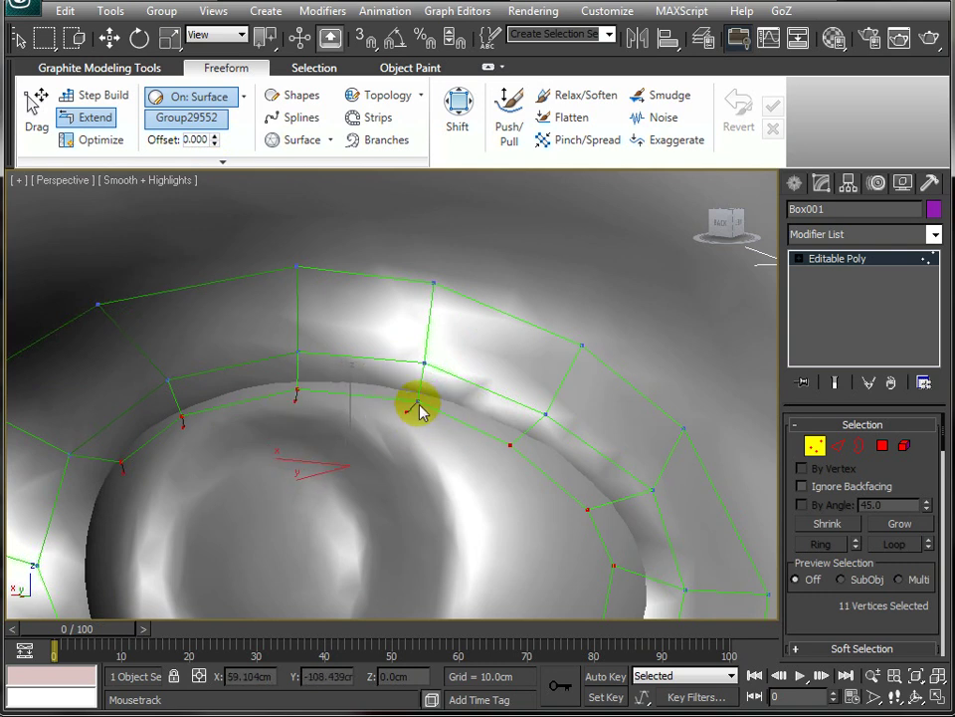
pyautogui.click(506, 449)
pyautogui.moveTo(505, 461); pyautogui.dragTo(568, 513)
# Extend the remaining inner border vertices near the outer corner of the eye slightly inward.
pyautogui.scroll(-3, 536, 491)
pyautogui.keyDown('alt'); pyautogui.moveTo(537, 491); pyautogui.dragTo(510, 450, button='middle'); pyautogui.keyUp('alt')
pyautogui.keyDown('ctrl'); pyautogui.click(528, 380); pyautogui.keyUp('ctrl')
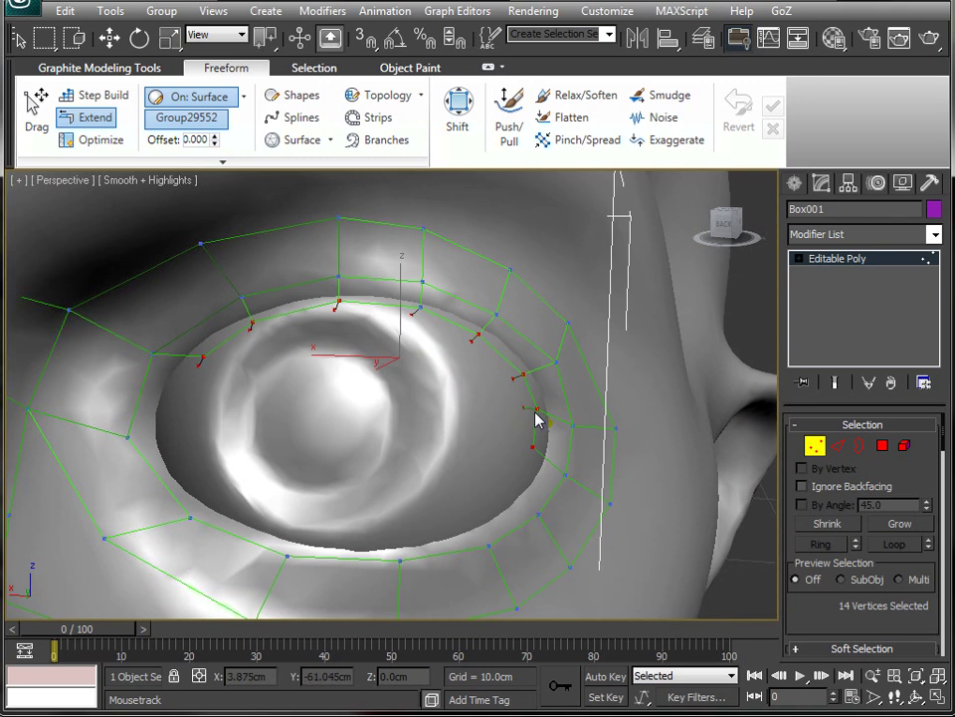
pyautogui.keyDown('ctrl'); pyautogui.click(536, 415); pyautogui.keyUp('ctrl')
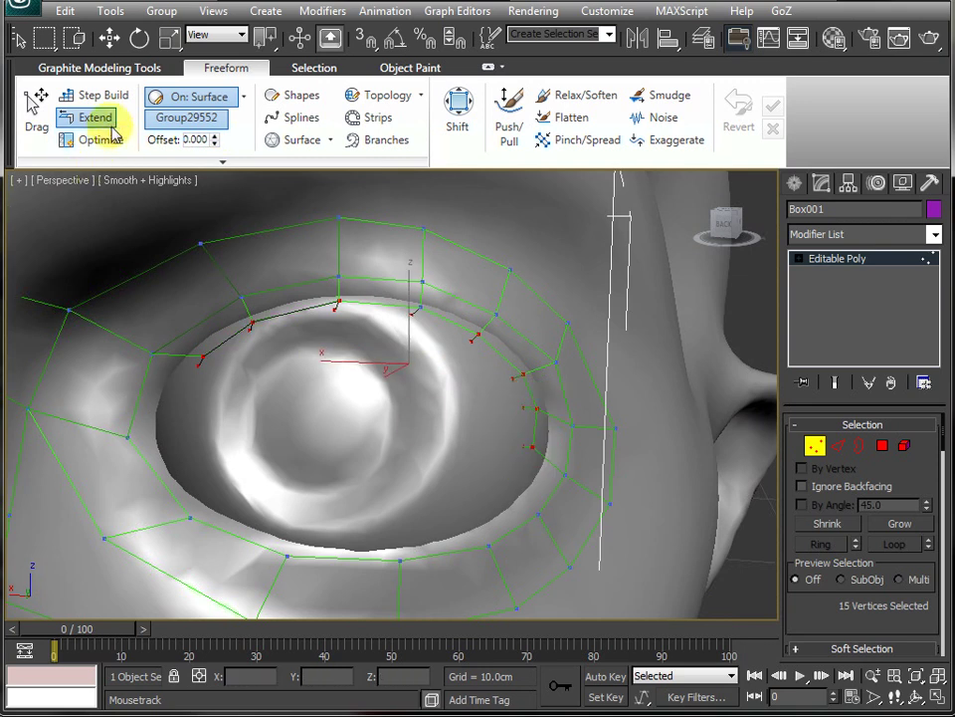
# Leave the Extend tool, return to the object level of the mesh and open the Material Editor.
pyautogui.press('w')
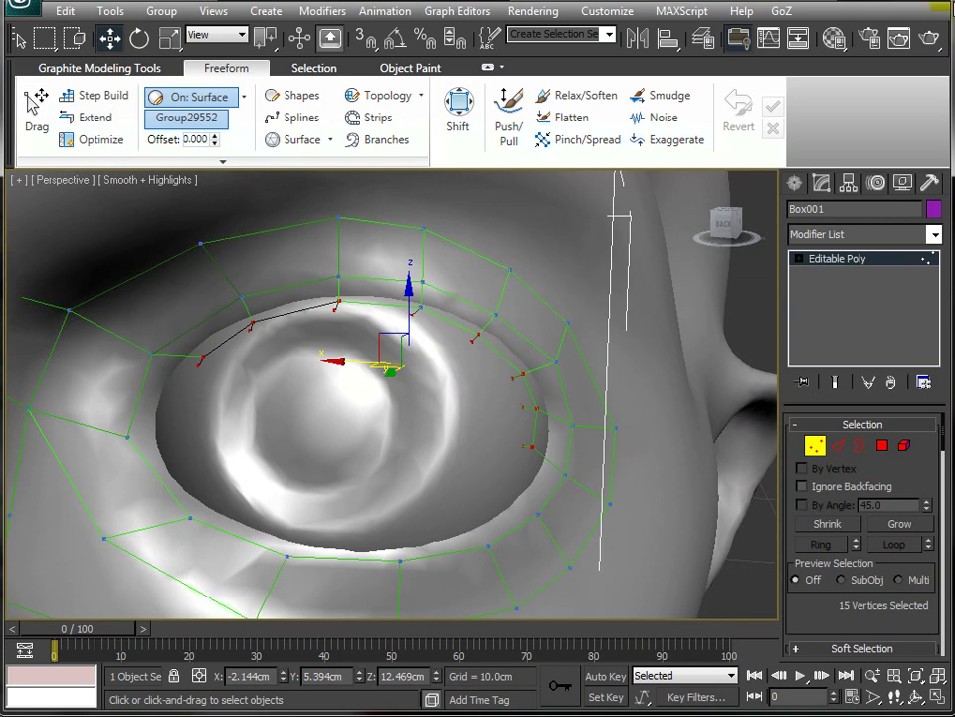
pyautogui.click(98, 67)
pyautogui.click(33, 95)
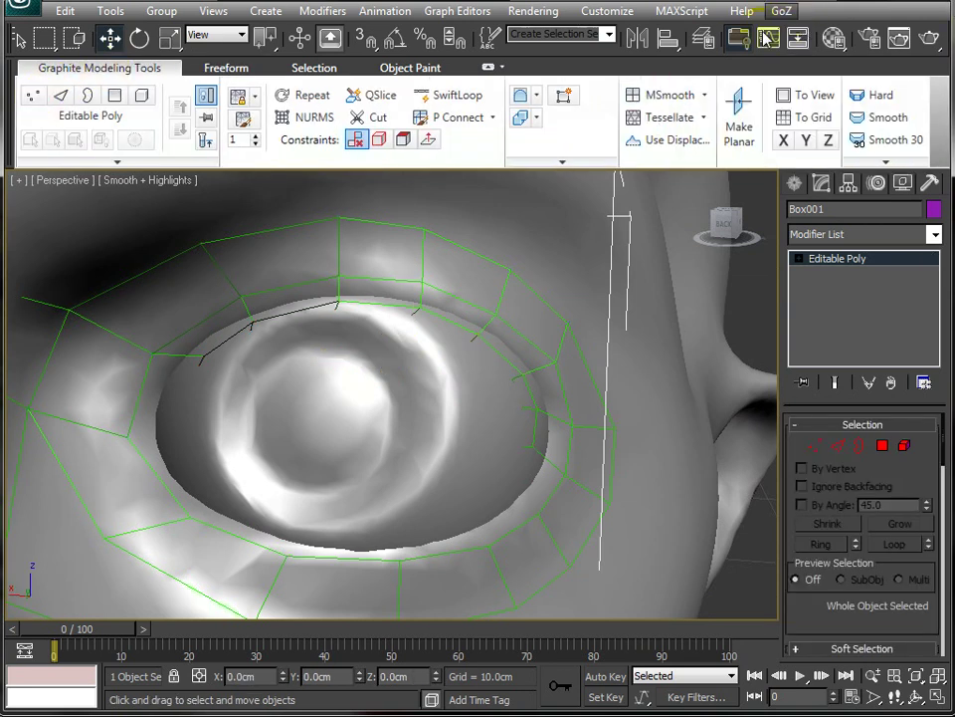
pyautogui.click(832, 36)
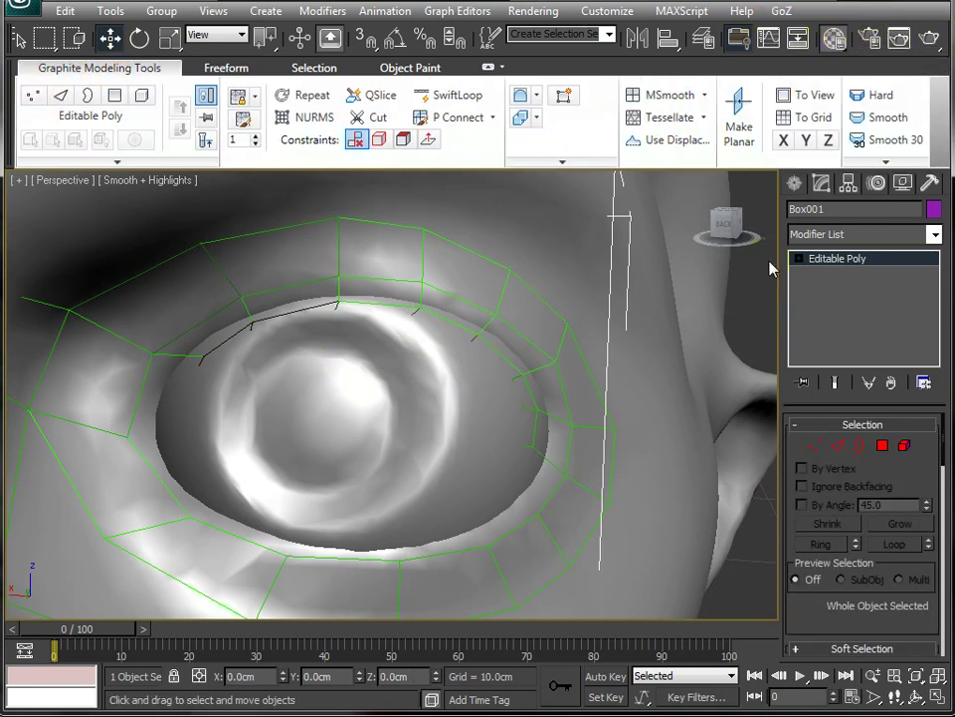
# Switch the green material from wire to solid to examine the mesh around the eye and nose, and restore its Wire display.
pyautogui.press('m')
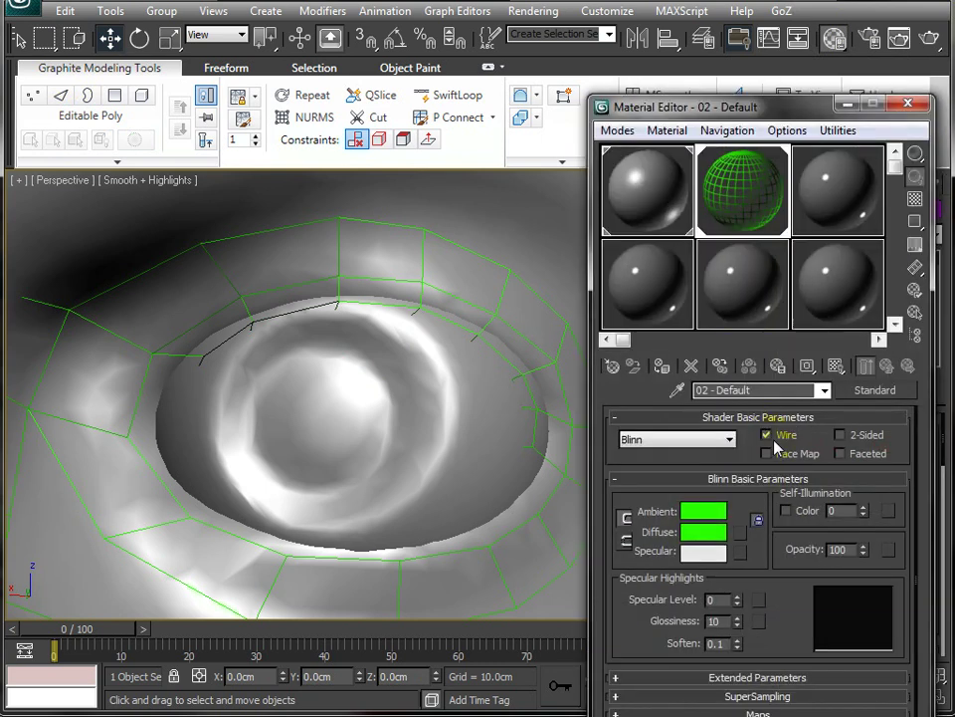
pyautogui.click(768, 436)
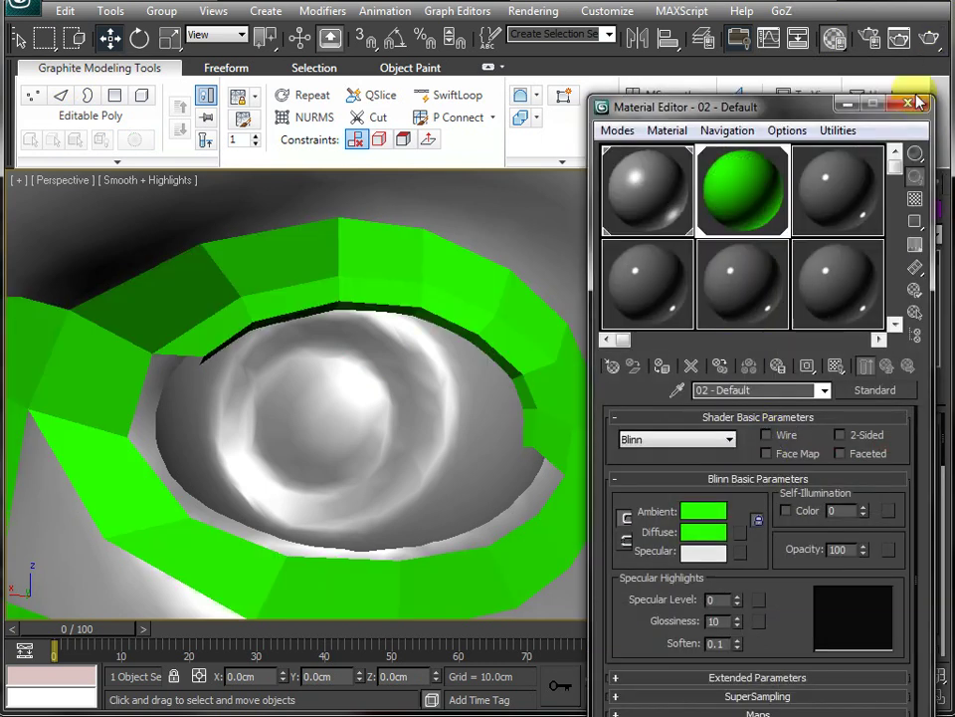
pyautogui.click(908, 104)
pyautogui.keyDown('alt'); pyautogui.moveTo(497, 407); pyautogui.dragTo(456, 474, button='middle'); pyautogui.keyUp('alt')
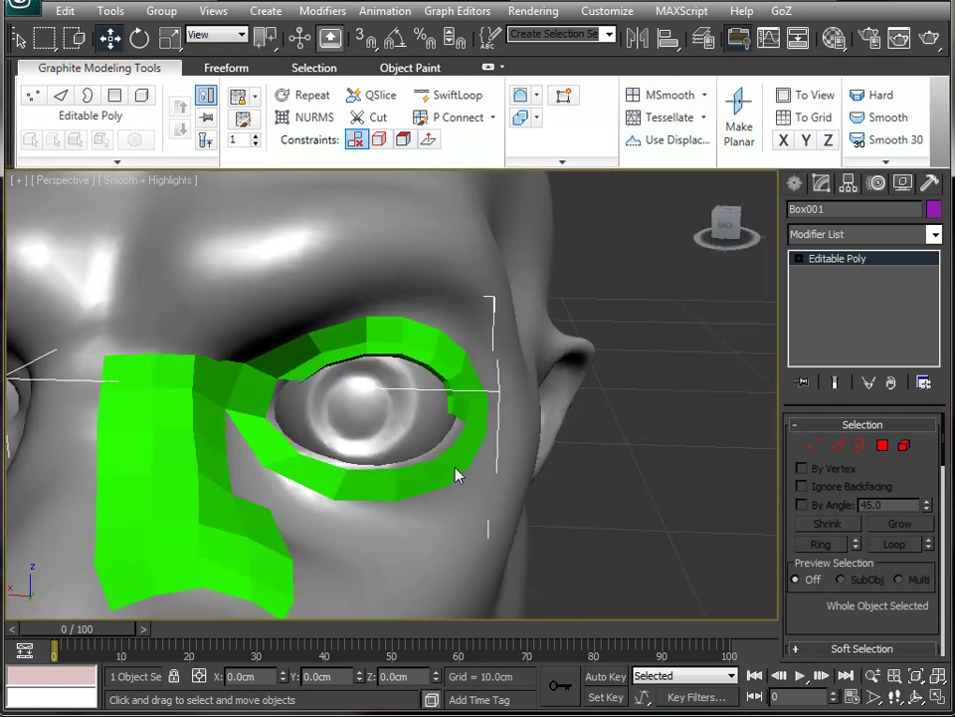
pyautogui.keyDown('alt'); pyautogui.moveTo(445, 421); pyautogui.dragTo(325, 416, button='middle'); pyautogui.keyUp('alt')
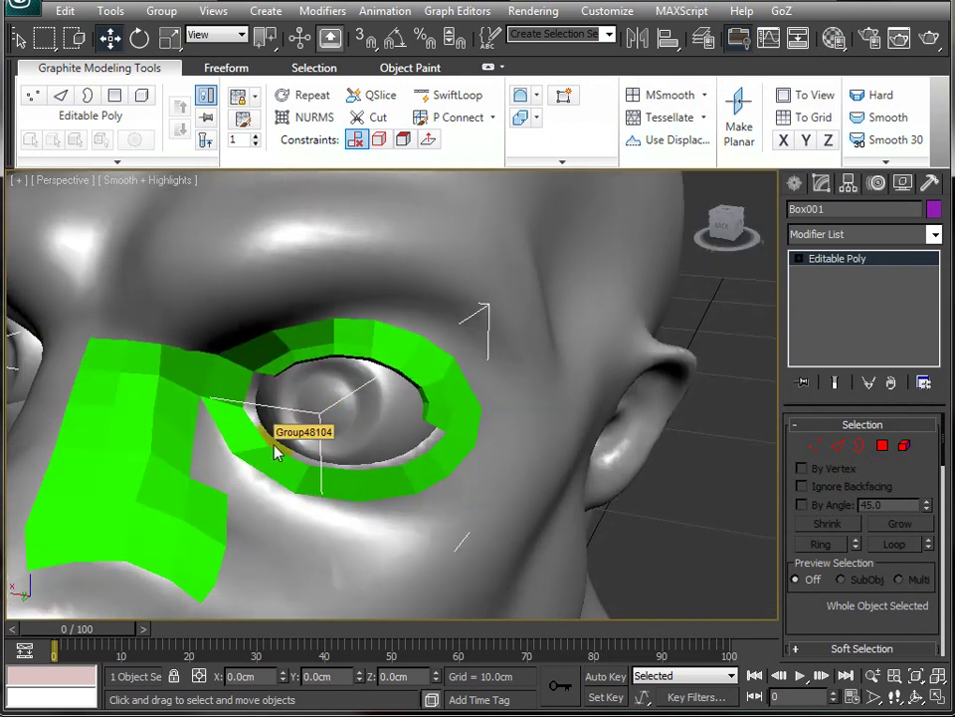
pyautogui.click(834, 38)
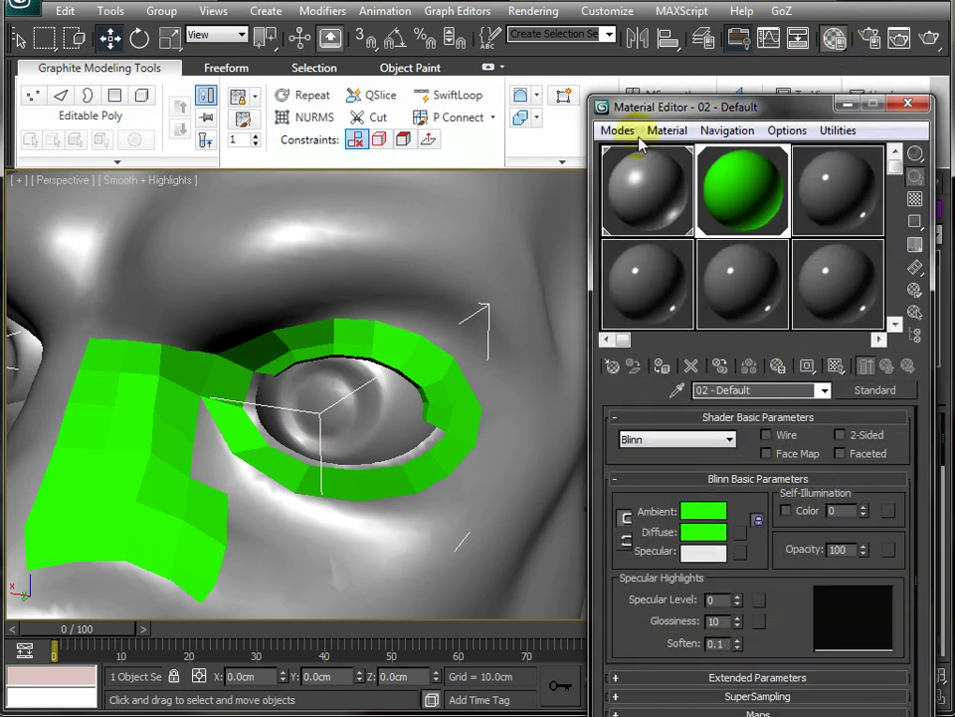
pyautogui.click(766, 435)
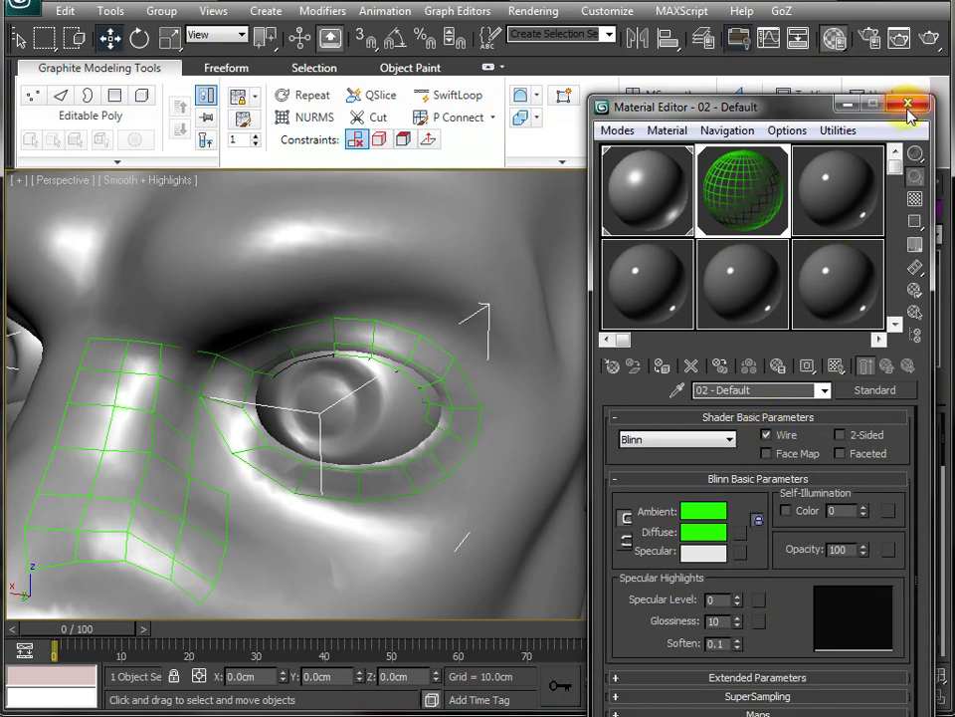
pyautogui.click(911, 102)
# Enter the mesh's vertex level and try to extend the eye loop's inner corner downward beside the nose with the Extend tool.
pyautogui.moveTo(257, 461); pyautogui.dragTo(357, 267, button='middle')
pyautogui.scroll(5, 306, 246)
pyautogui.moveTo(305, 245); pyautogui.dragTo(357, 575, button='middle')
pyautogui.keyDown('alt'); pyautogui.moveTo(305, 408); pyautogui.dragTo(347, 392, button='middle'); pyautogui.keyUp('alt')
pyautogui.scroll(-3, 347, 392)
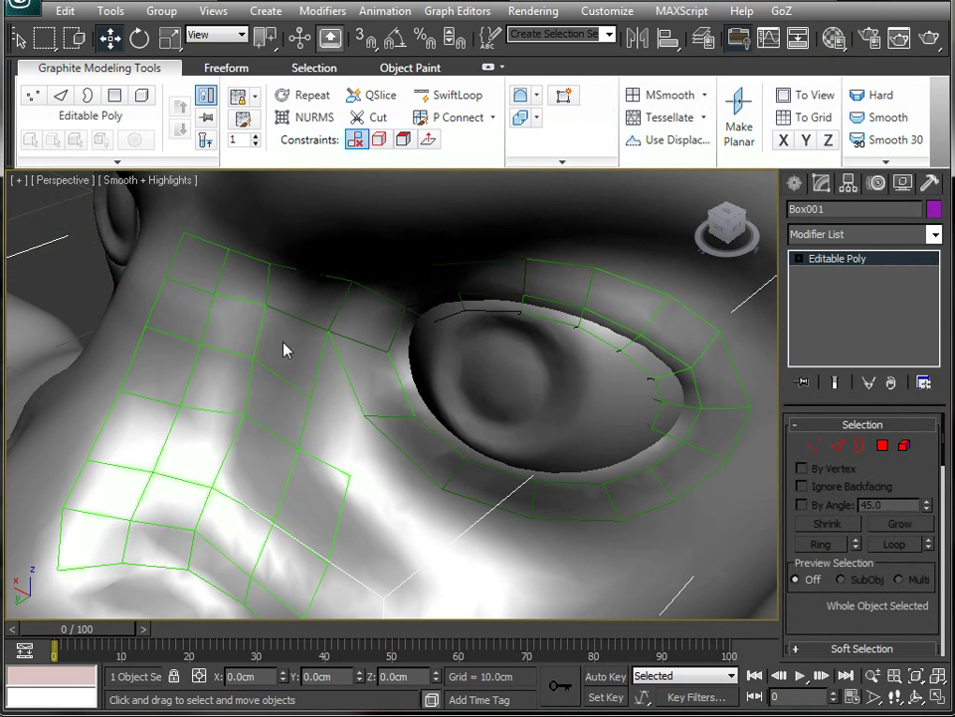
pyautogui.click(33, 94)
pyautogui.click(214, 67)
pyautogui.click(91, 117)
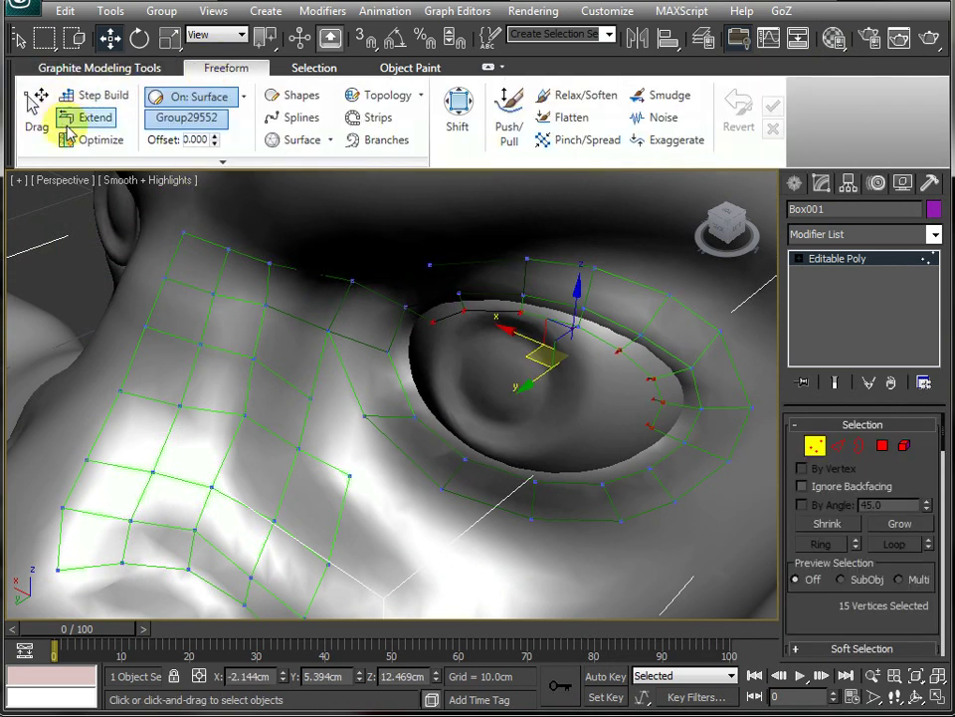
pyautogui.keyDown('alt'); pyautogui.moveTo(284, 438); pyautogui.dragTo(334, 320, button='middle'); pyautogui.keyUp('alt')
pyautogui.moveTo(326, 310)
pyautogui.mouseDown()
pyautogui.moveTo(330, 396)
pyautogui.moveTo(342, 422)
pyautogui.mouseUp()
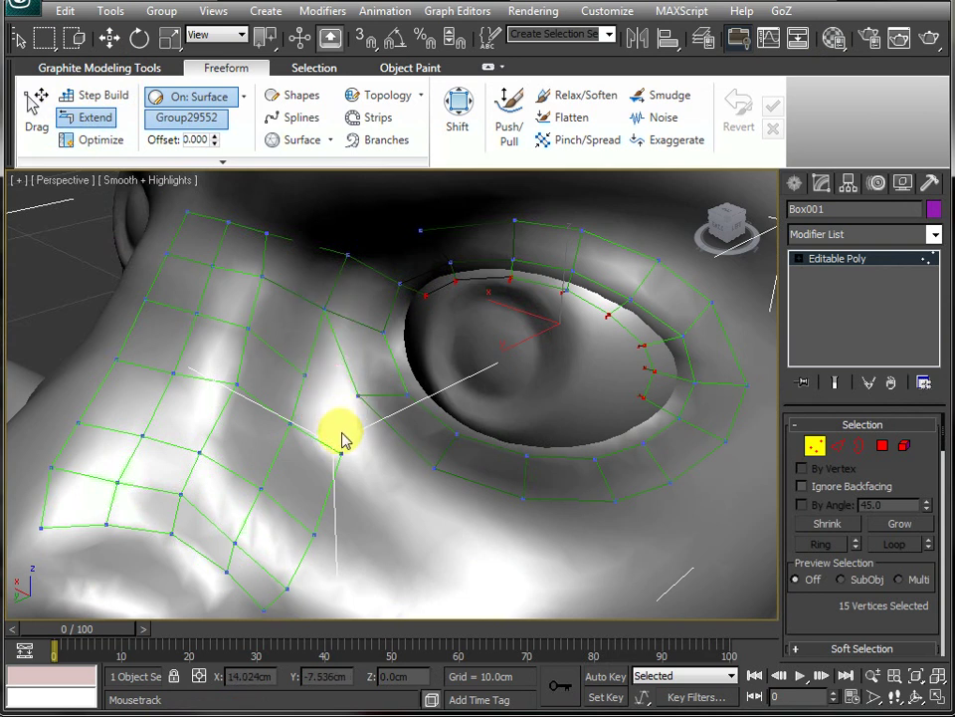
# Pick the head object Group48104 as the surface to draw on.
pyautogui.click(176, 119)
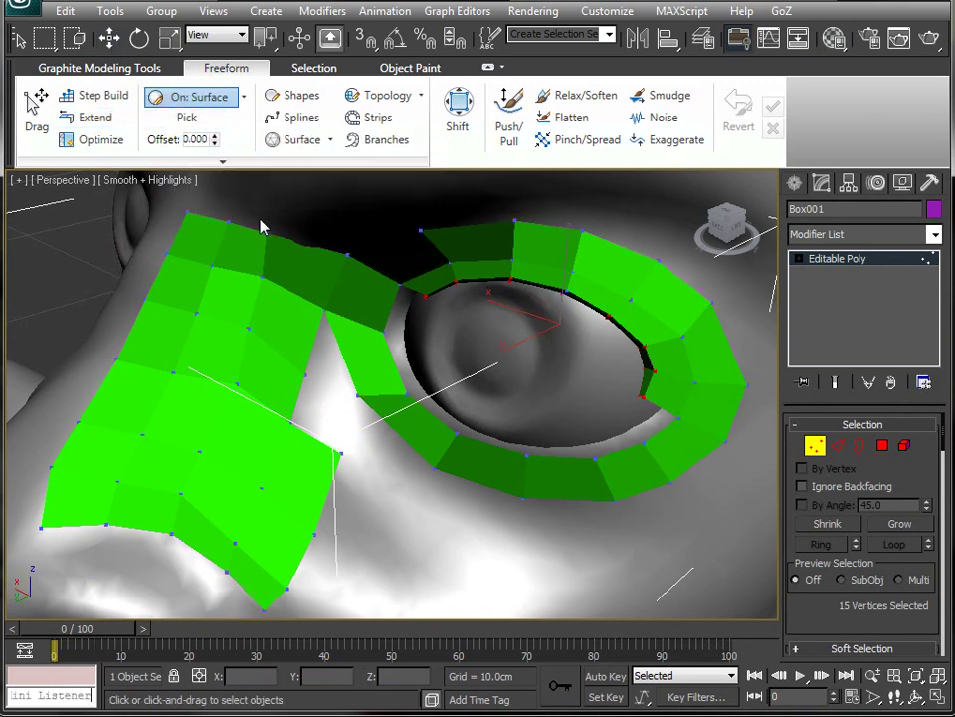
pyautogui.click(110, 589)
pyautogui.press('w')
# Turn the Wire option of the green 02 - Default material back on.
pyautogui.click(836, 37)
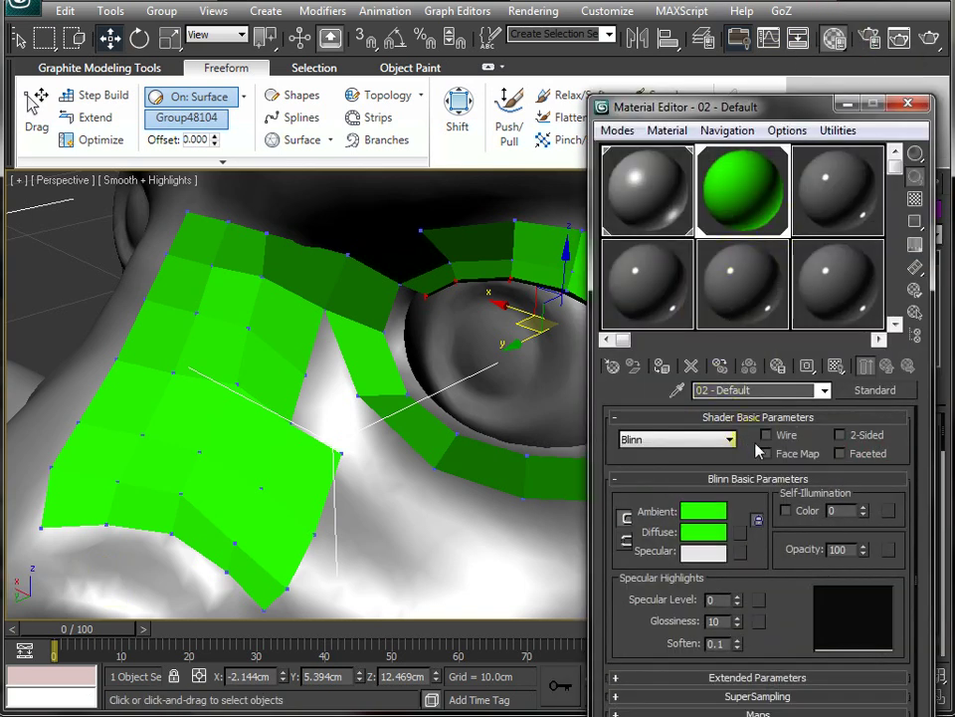
pyautogui.click(766, 436)
pyautogui.click(909, 104)
pyautogui.keyDown('alt'); pyautogui.moveTo(361, 410); pyautogui.dragTo(382, 404, button='middle'); pyautogui.keyUp('alt')
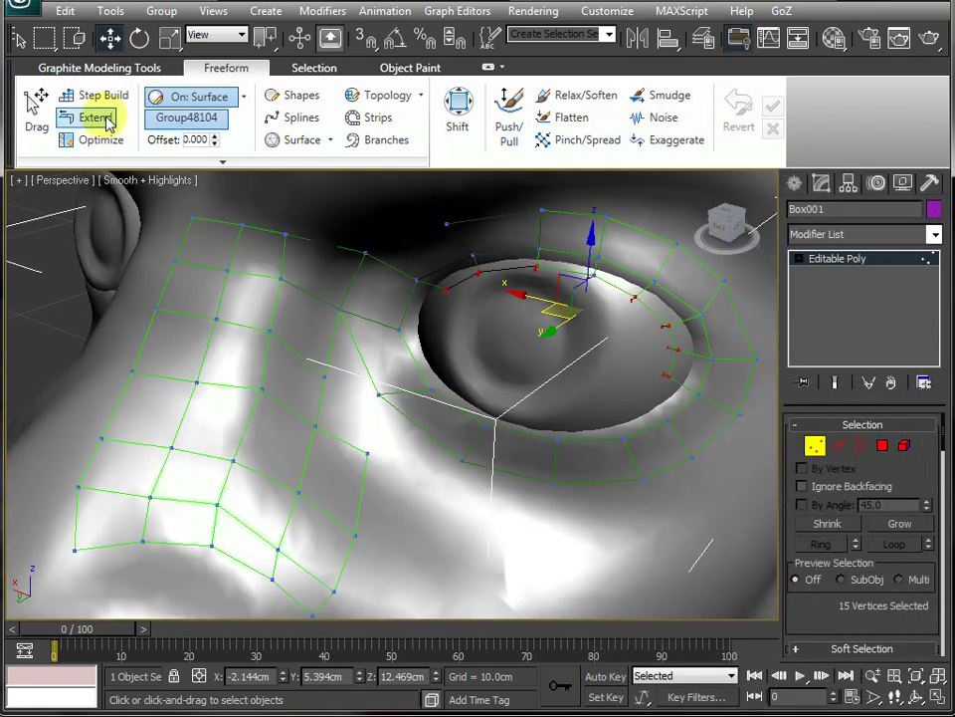
# Extend new polygons outward from the eye loop, beginning beside the nose and continuing below the lower lid to its middle.
pyautogui.click(96, 117)
pyautogui.click(346, 391)
pyautogui.moveTo(347, 390)
pyautogui.mouseDown()
pyautogui.moveTo(353, 426)
pyautogui.moveTo(353, 416)
pyautogui.mouseUp()
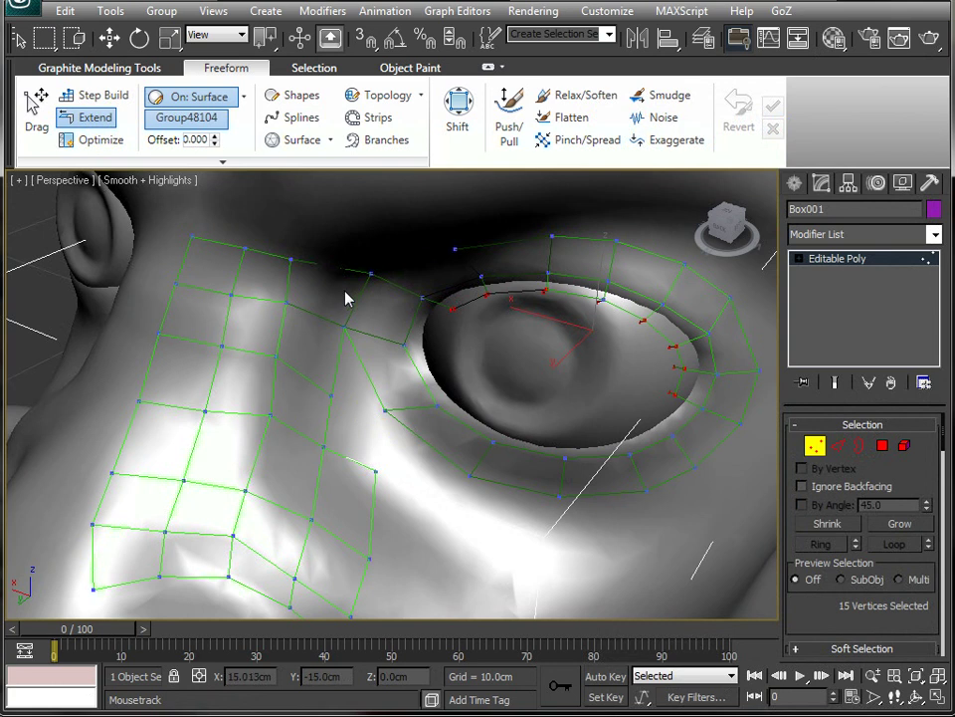
pyautogui.moveTo(346, 330); pyautogui.dragTo(355, 436)
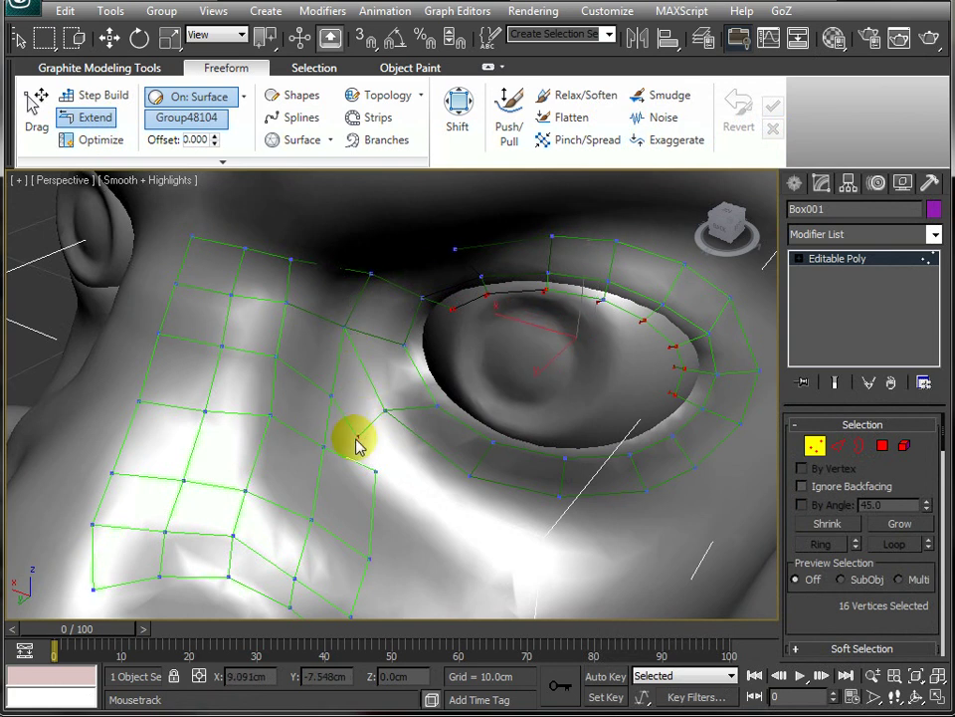
pyautogui.click(451, 498)
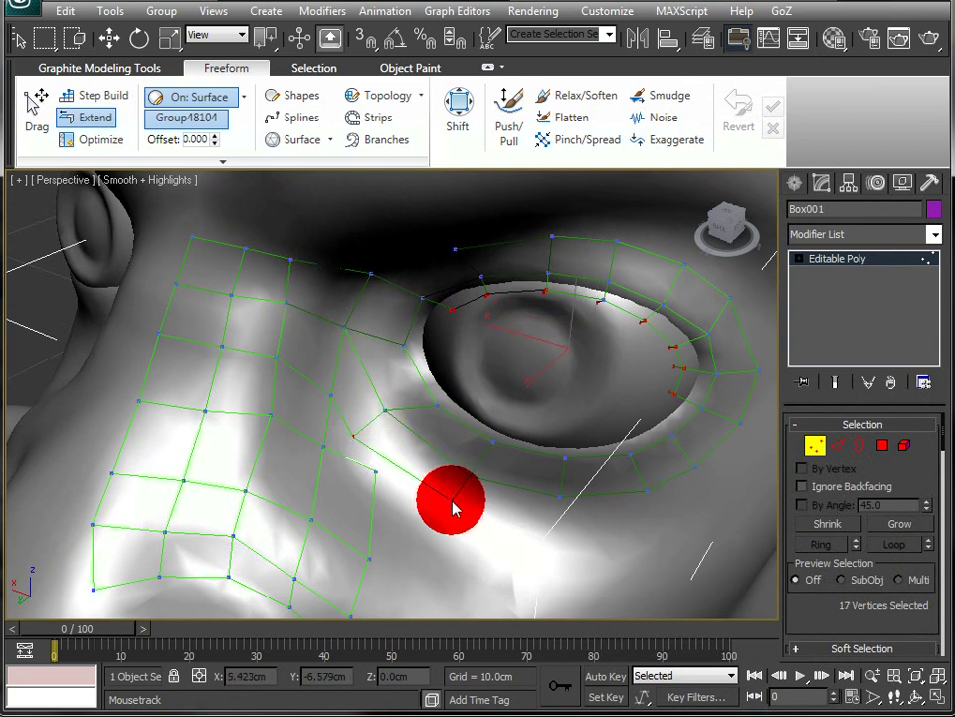
pyautogui.click(538, 506)
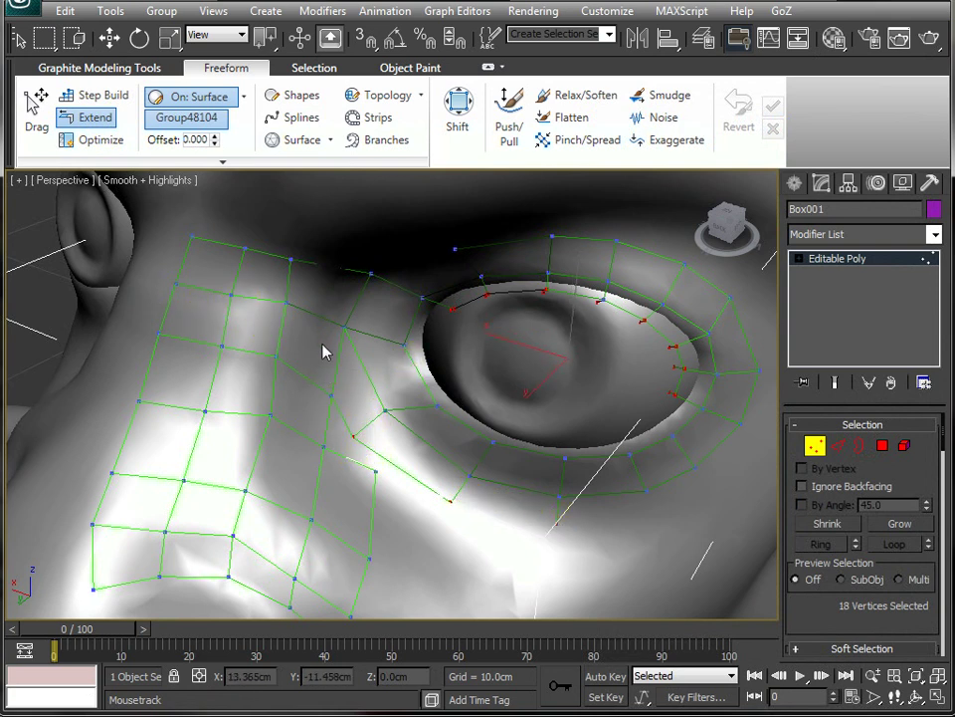
# Delete the polygons joining the nose strip to the inner eye corner, and undo the stray extension made in that gap.
pyautogui.press('shift')
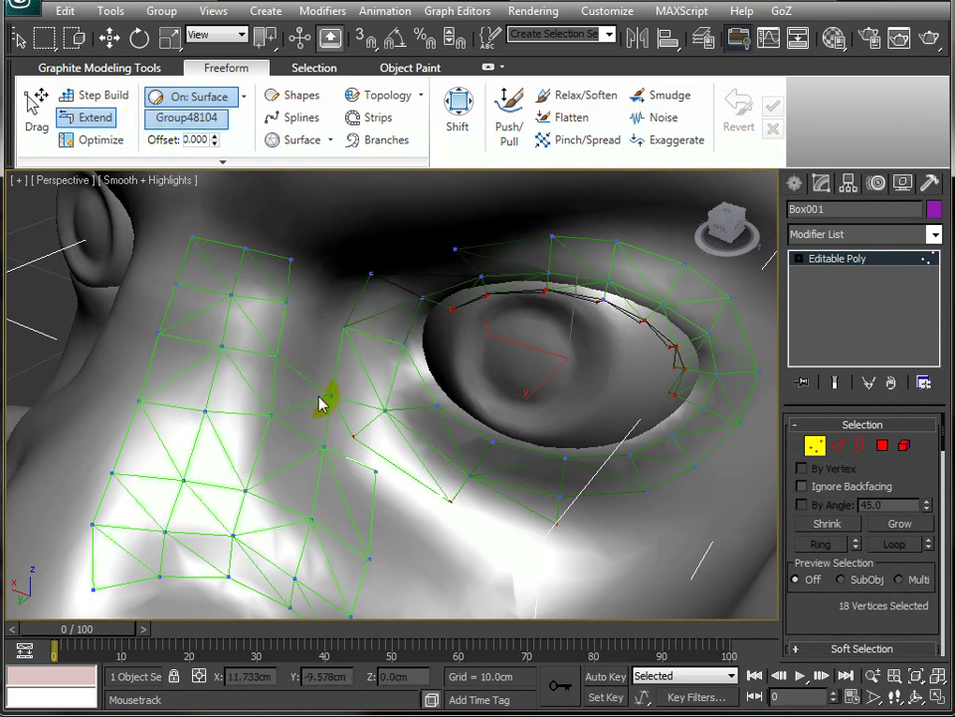
pyautogui.moveTo(452, 347)
pyautogui.keyDown('alt'); pyautogui.mouseDown(button='middle')
pyautogui.moveTo(401, 317)
pyautogui.moveTo(401, 299)
pyautogui.moveTo(442, 348)
pyautogui.mouseUp(button='middle'); pyautogui.keyUp('alt')
pyautogui.scroll(-3, 389, 356)
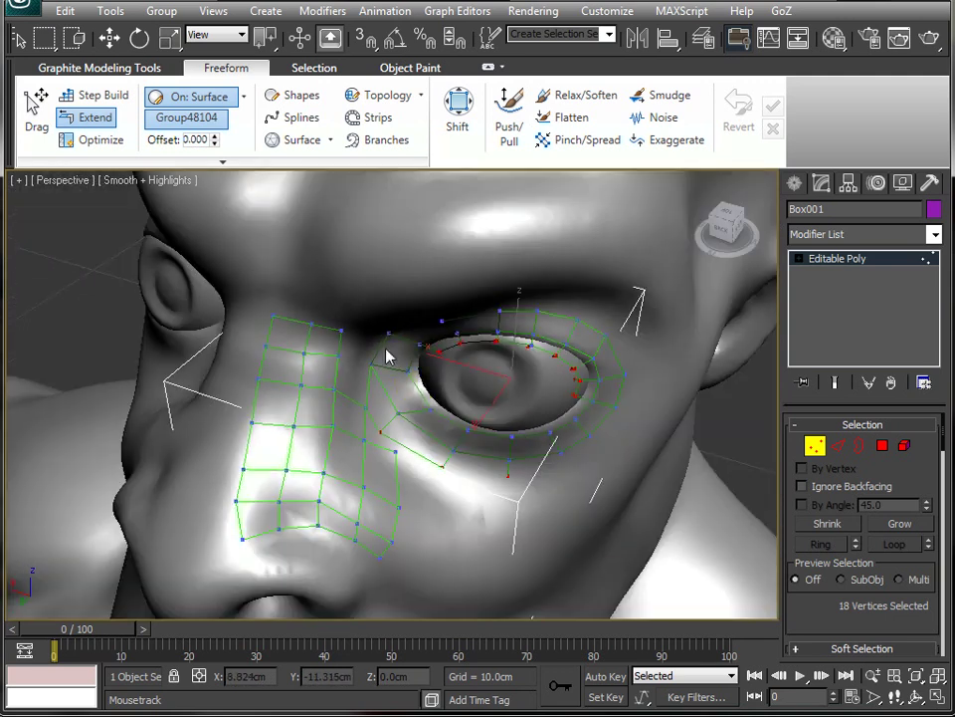
pyautogui.scroll(2, 392, 370)
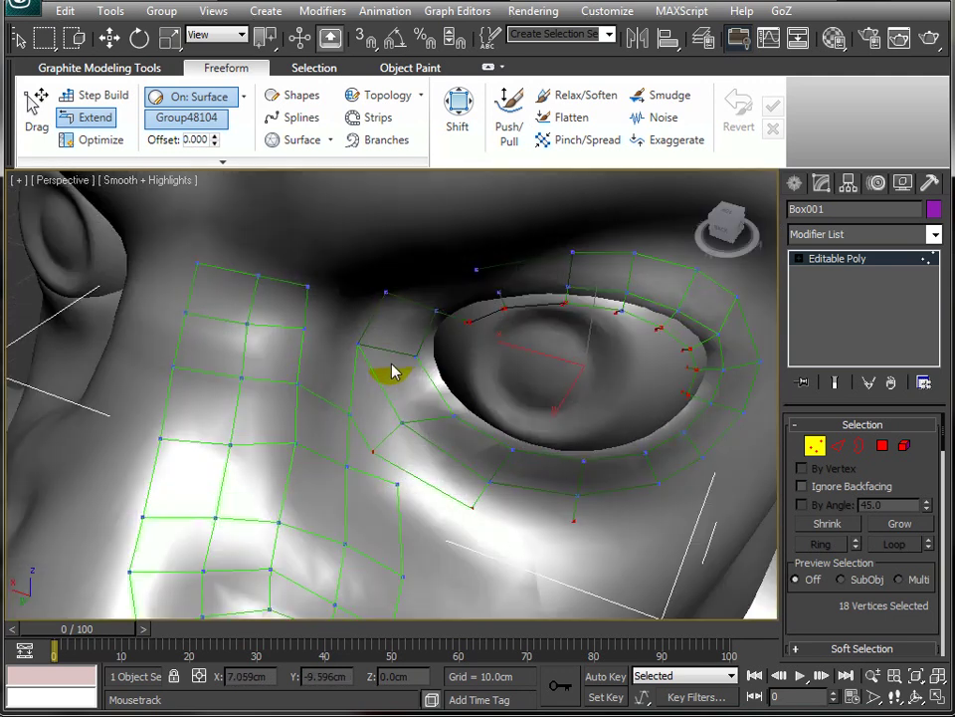
pyautogui.scroll(5, 394, 372)
pyautogui.scroll(-5, 295, 264)
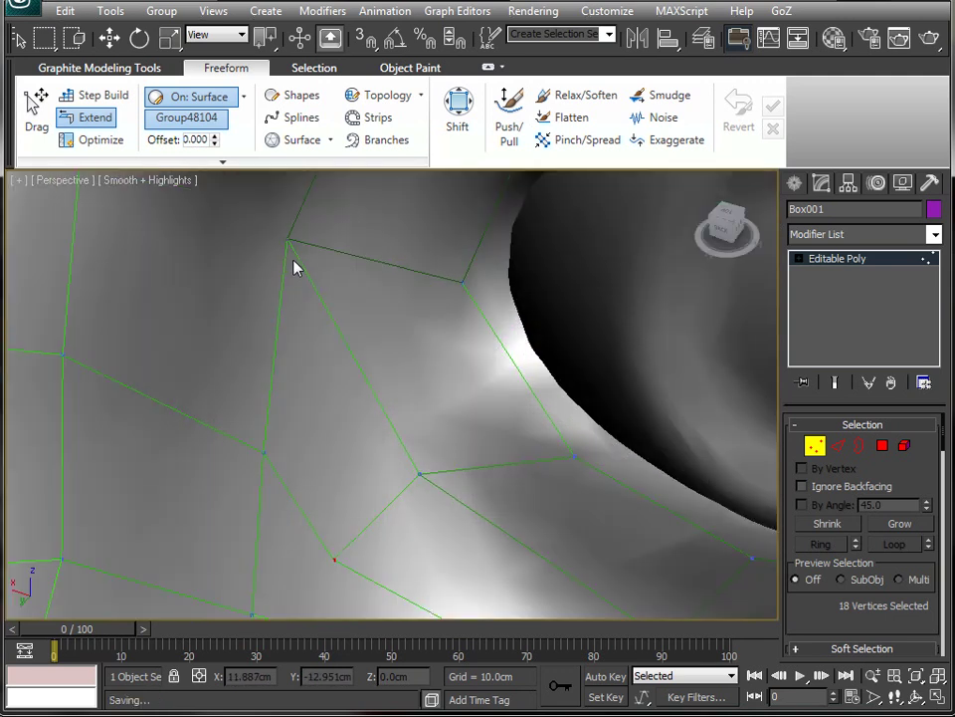
pyautogui.click(295, 336)
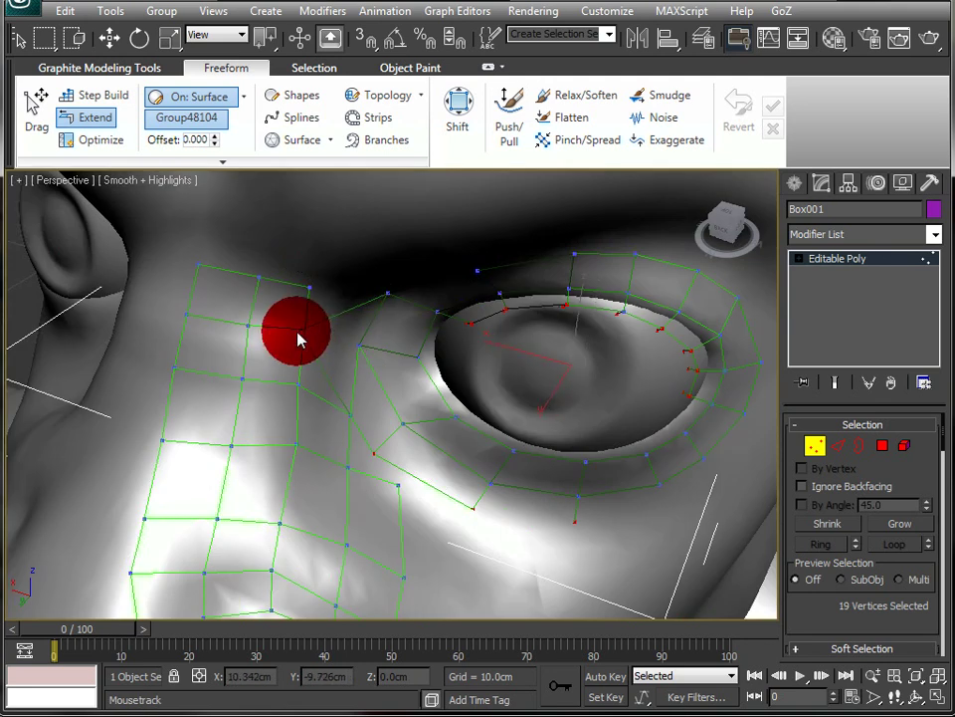
pyautogui.hotkey('ctrl', 'z')
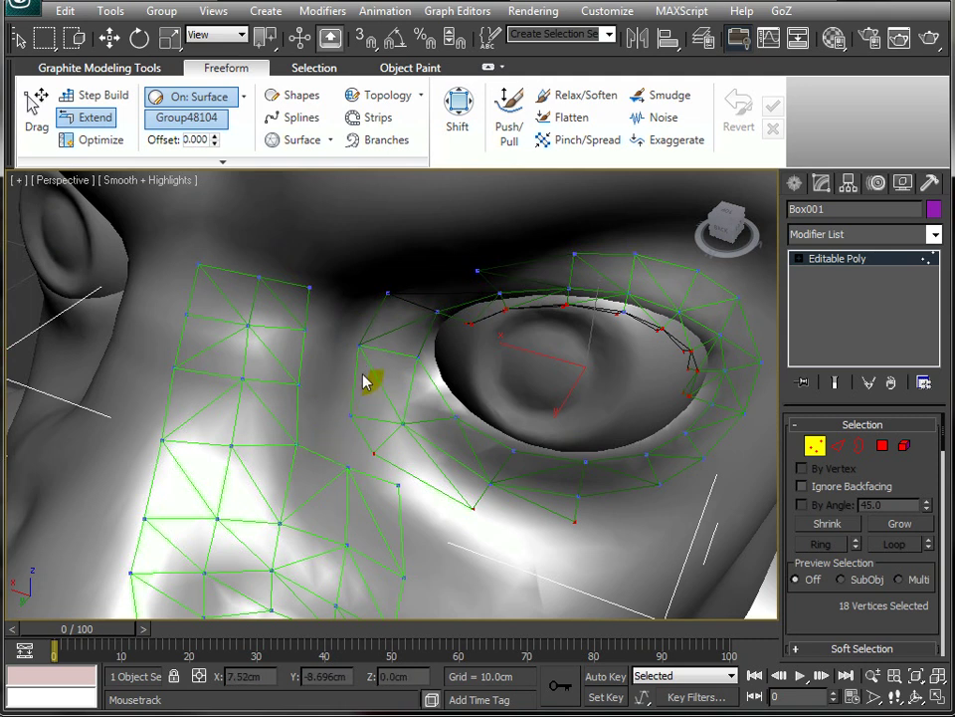
# Extend an outer row of polygons from the eye loop's inner corner up and over the upper lid beneath the brow.
pyautogui.moveTo(350, 416); pyautogui.dragTo(331, 290)
pyautogui.click(330, 355)
pyautogui.moveTo(359, 347); pyautogui.dragTo(369, 368)
pyautogui.moveTo(389, 291); pyautogui.dragTo(365, 245)
pyautogui.keyDown('alt'); pyautogui.moveTo(365, 246); pyautogui.dragTo(420, 341, button='middle'); pyautogui.keyUp('alt')
pyautogui.moveTo(355, 288); pyautogui.dragTo(517, 246)
pyautogui.keyDown('ctrl'); pyautogui.click(551, 298); pyautogui.keyUp('ctrl')
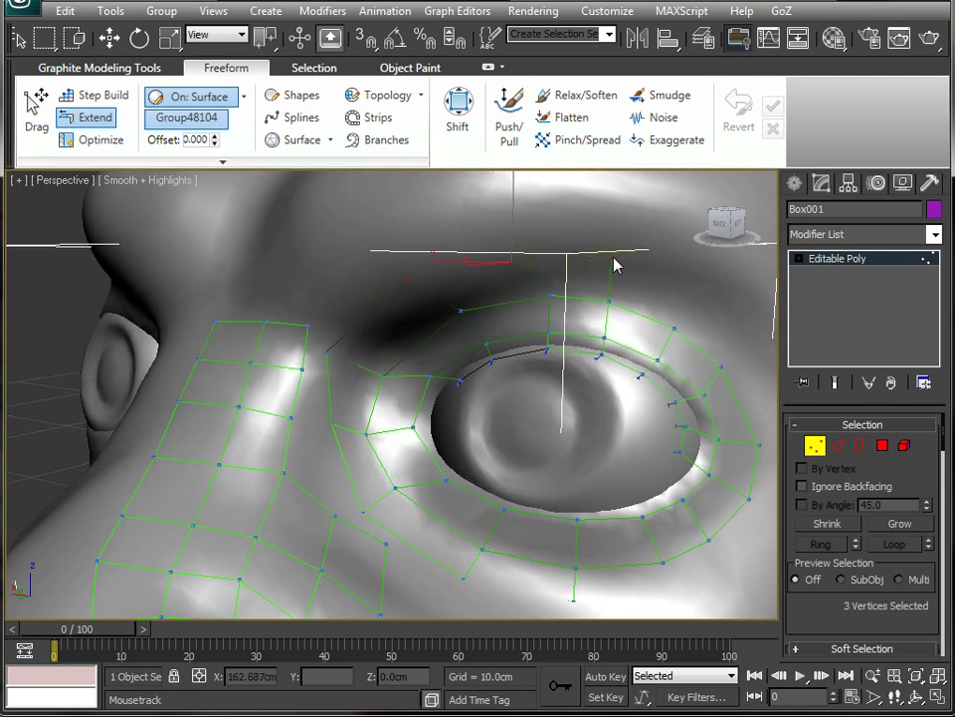
# Set the surface offset to 0.050 and reposition the outer row's vertices under the brow and at the inner eye corner.
pyautogui.click(204, 139)
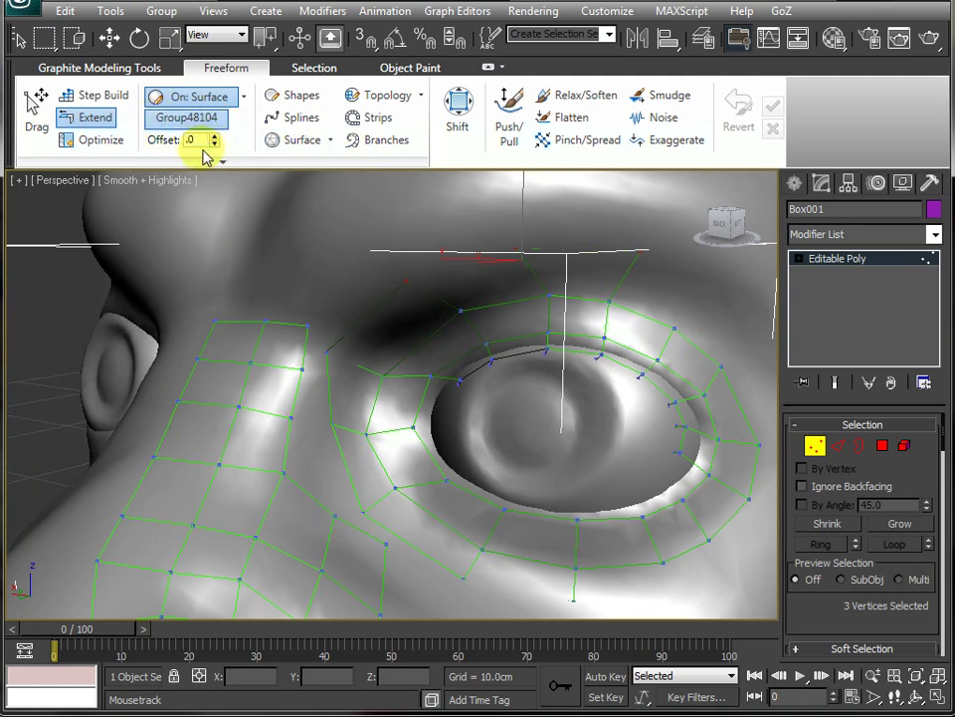
pyautogui.click(642, 254)
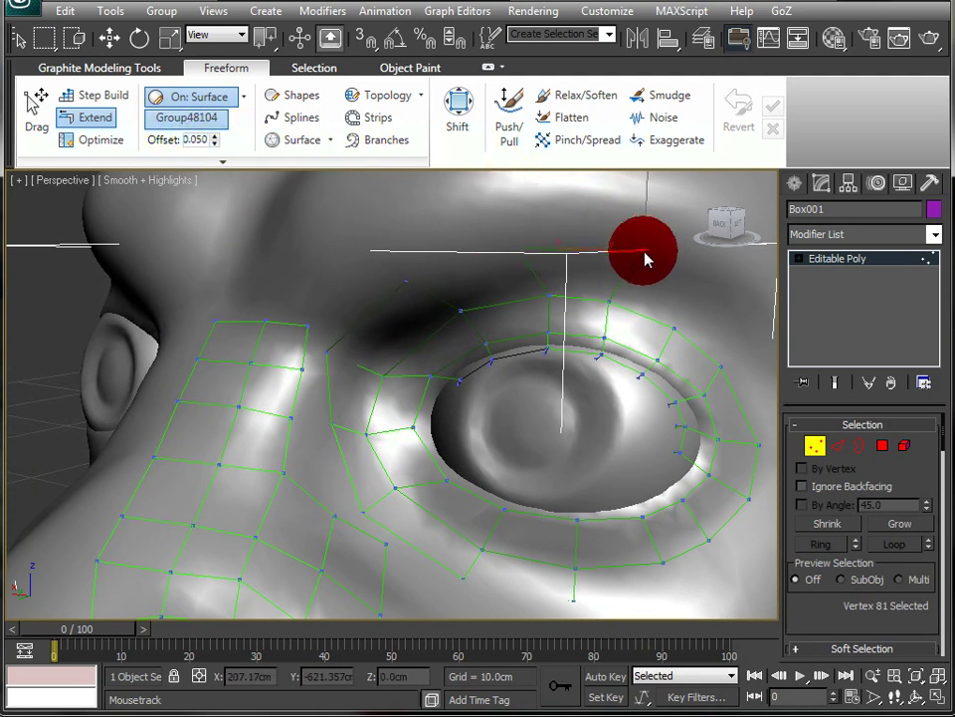
pyautogui.moveTo(518, 248)
pyautogui.mouseDown()
pyautogui.moveTo(525, 240)
pyautogui.moveTo(524, 256)
pyautogui.mouseUp()
pyautogui.moveTo(406, 282); pyautogui.dragTo(408, 277)
pyautogui.click(336, 356)
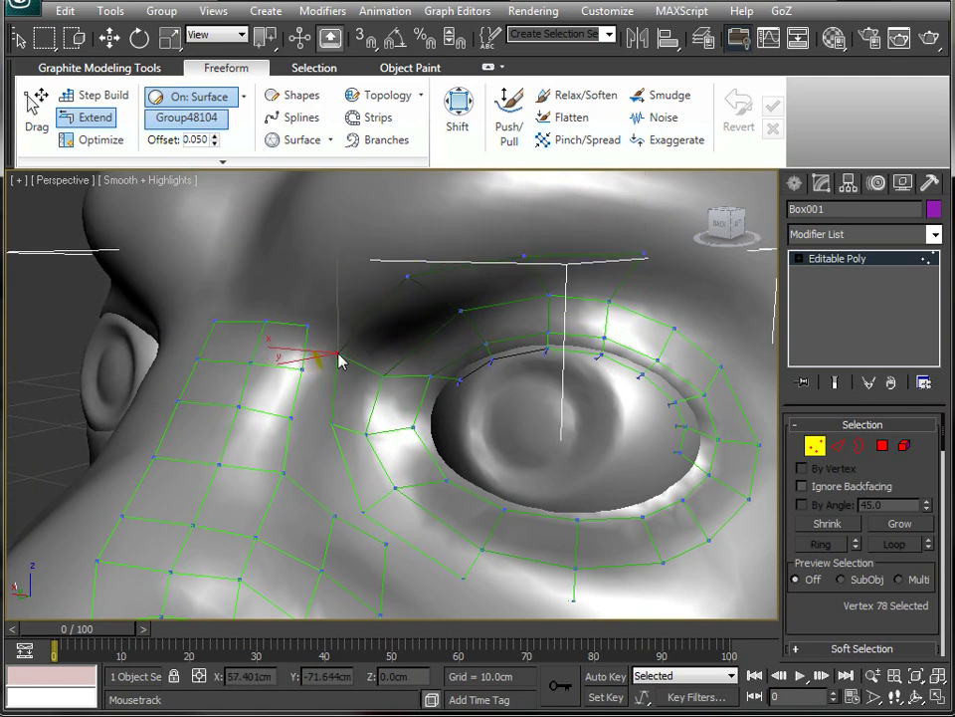
pyautogui.moveTo(337, 354); pyautogui.dragTo(337, 367)
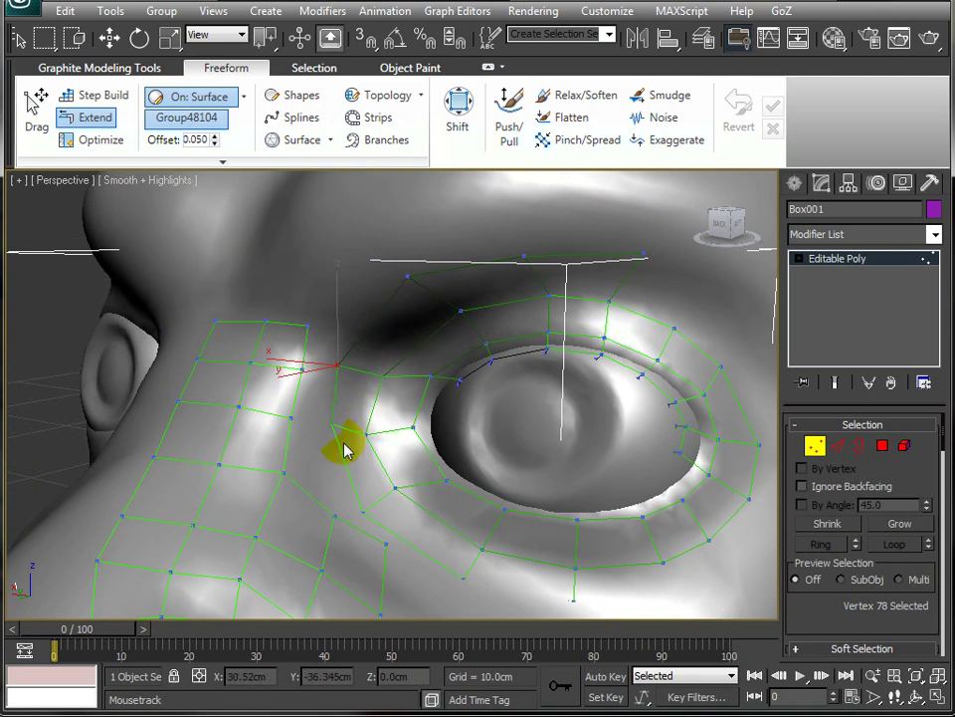
# Fill the gap between the nose strip and the eye's outer row with a quad using Step Build.
pyautogui.click(78, 96)
pyautogui.click(272, 396)
pyautogui.moveTo(272, 396)
pyautogui.keyDown('shift'); pyautogui.mouseDown()
pyautogui.moveTo(357, 374)
pyautogui.moveTo(322, 366)
pyautogui.moveTo(304, 379)
pyautogui.mouseUp(); pyautogui.keyUp('shift')
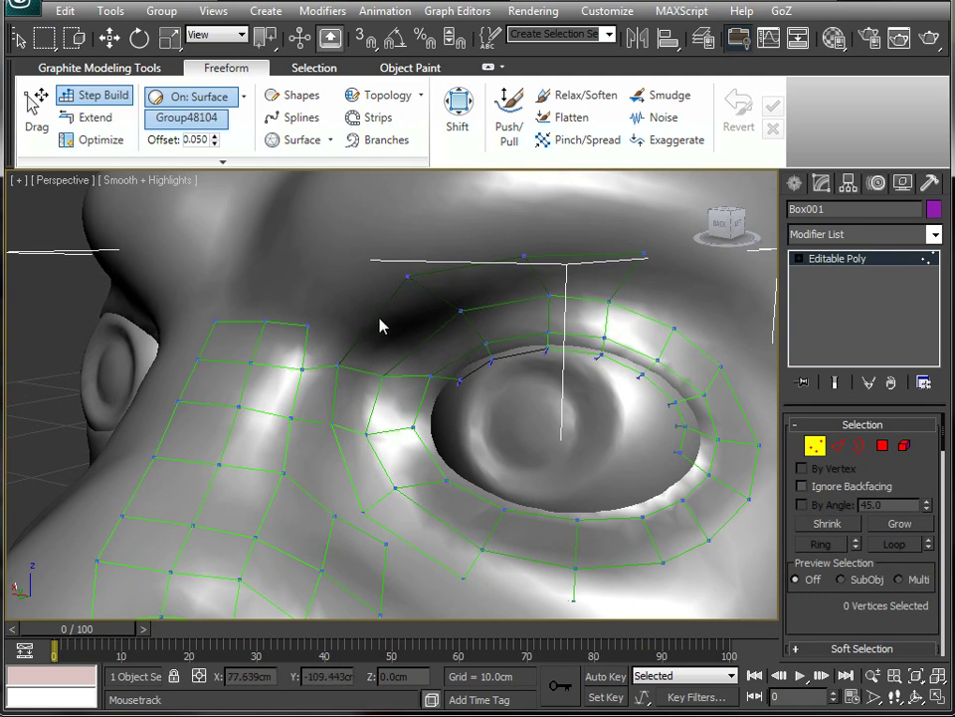
# Try to build a polygon with Step Build bridging the top of the nose strip and the outer row under the brow.
pyautogui.keyDown('alt'); pyautogui.moveTo(379, 373); pyautogui.dragTo(478, 192, button='middle'); pyautogui.keyUp('alt')
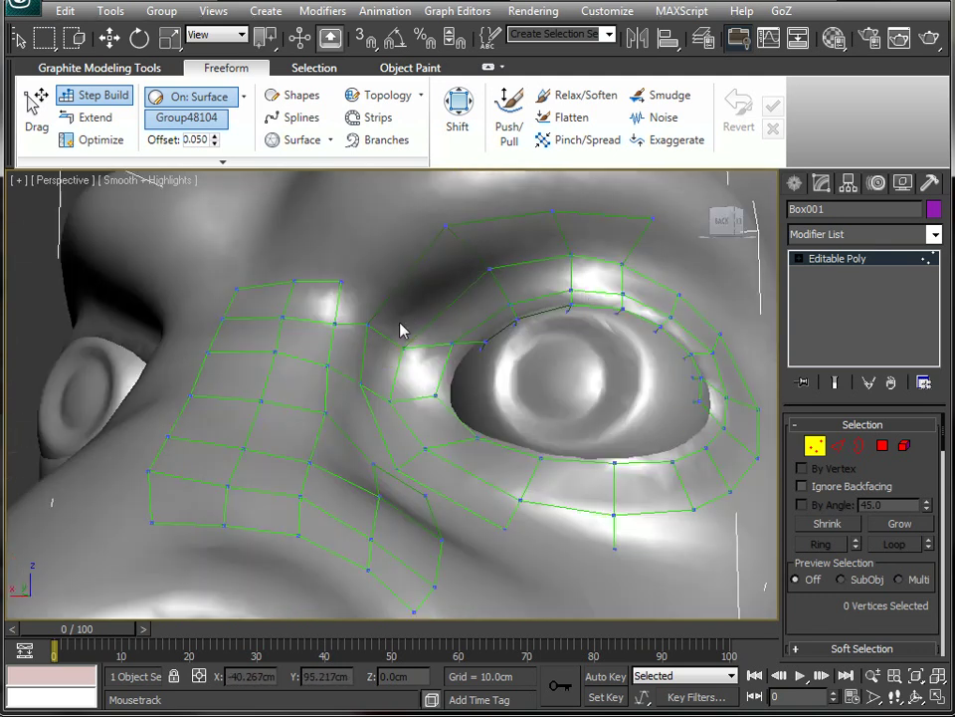
pyautogui.click(515, 344)
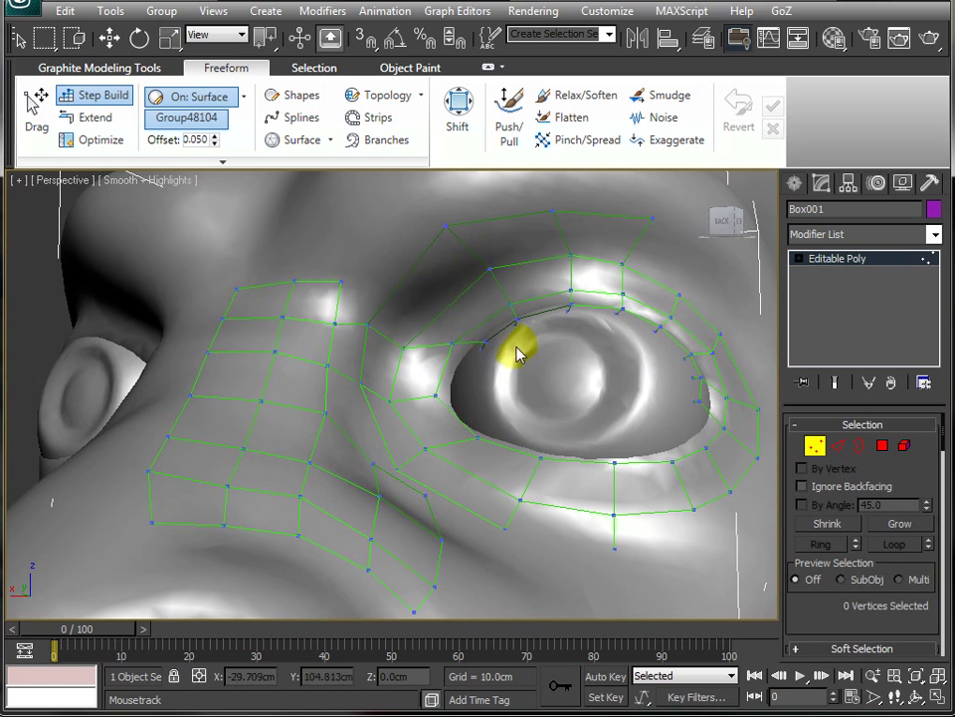
pyautogui.click(332, 305)
pyautogui.moveTo(366, 324)
pyautogui.keyDown('shift'); pyautogui.mouseDown()
pyautogui.moveTo(374, 336)
pyautogui.moveTo(346, 301)
pyautogui.moveTo(341, 333)
pyautogui.mouseUp(); pyautogui.keyUp('shift')
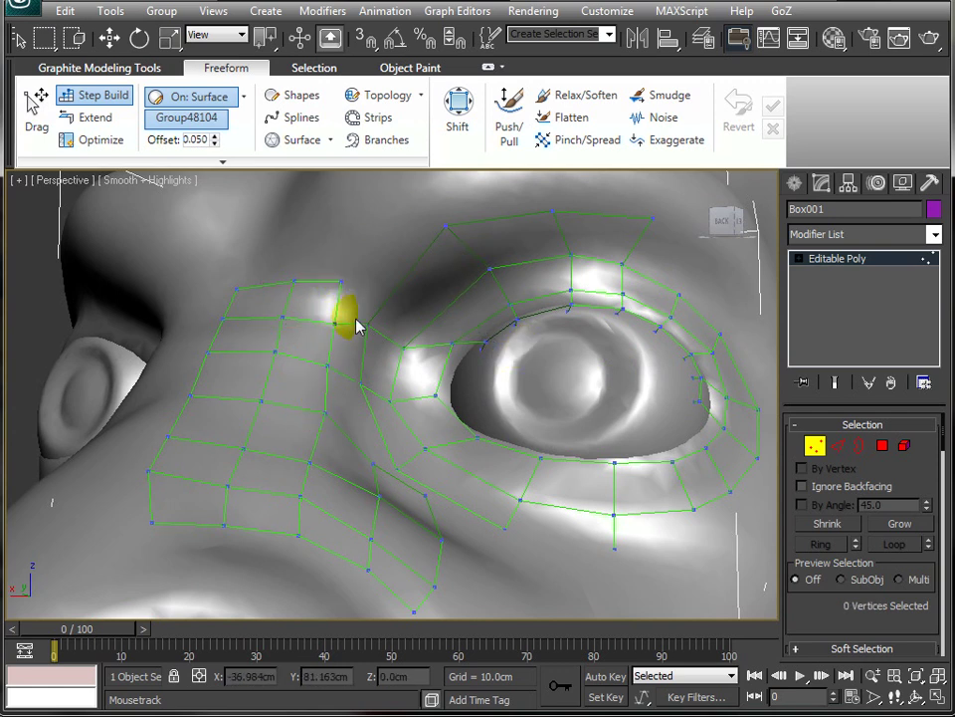
pyautogui.moveTo(339, 268)
pyautogui.keyDown('shift'); pyautogui.mouseDown()
pyautogui.moveTo(348, 347)
pyautogui.moveTo(372, 322)
pyautogui.mouseUp(); pyautogui.keyUp('shift')
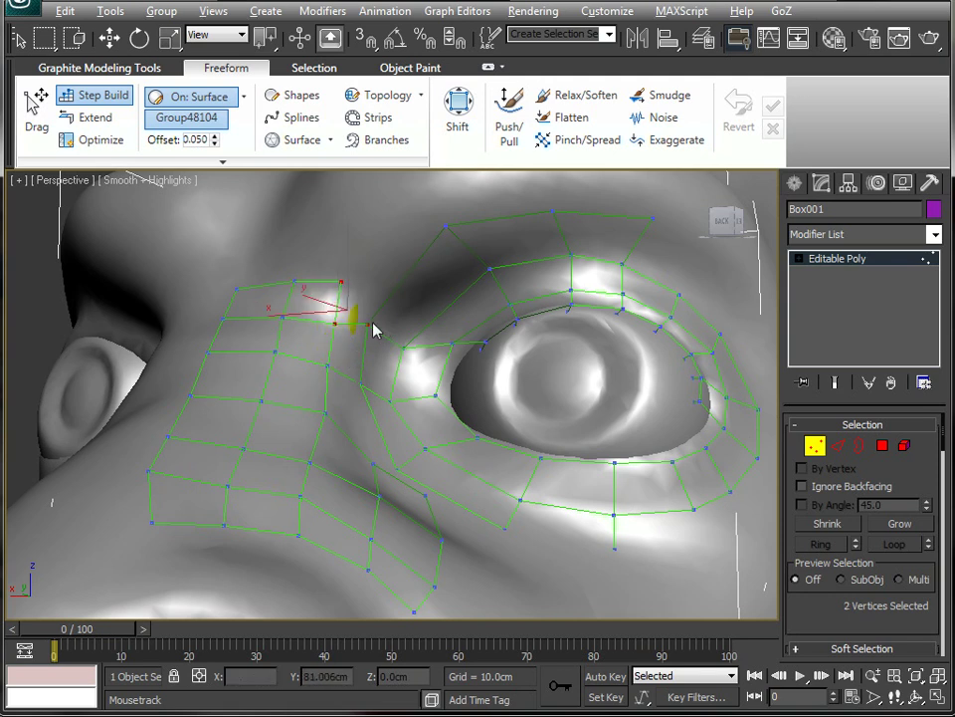
pyautogui.keyDown('shift'); pyautogui.moveTo(429, 239); pyautogui.dragTo(444, 229); pyautogui.keyUp('shift')
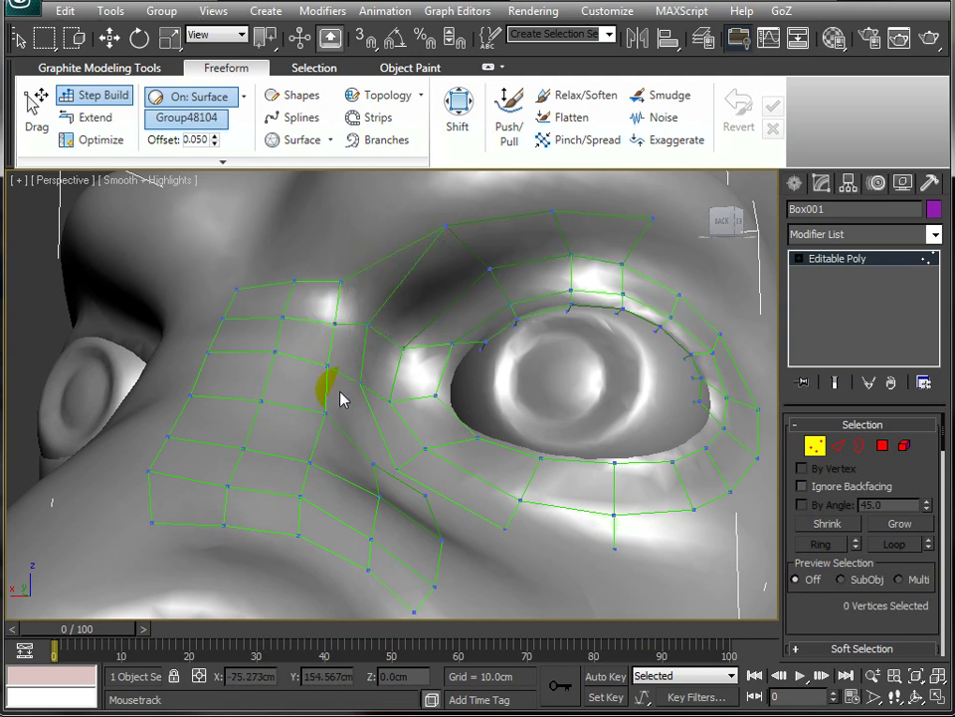
pyautogui.keyDown('shift'); pyautogui.moveTo(339, 398); pyautogui.dragTo(353, 385); pyautogui.keyUp('shift')
pyautogui.keyDown('alt'); pyautogui.moveTo(398, 253); pyautogui.dragTo(394, 291, button='middle'); pyautogui.keyUp('alt')
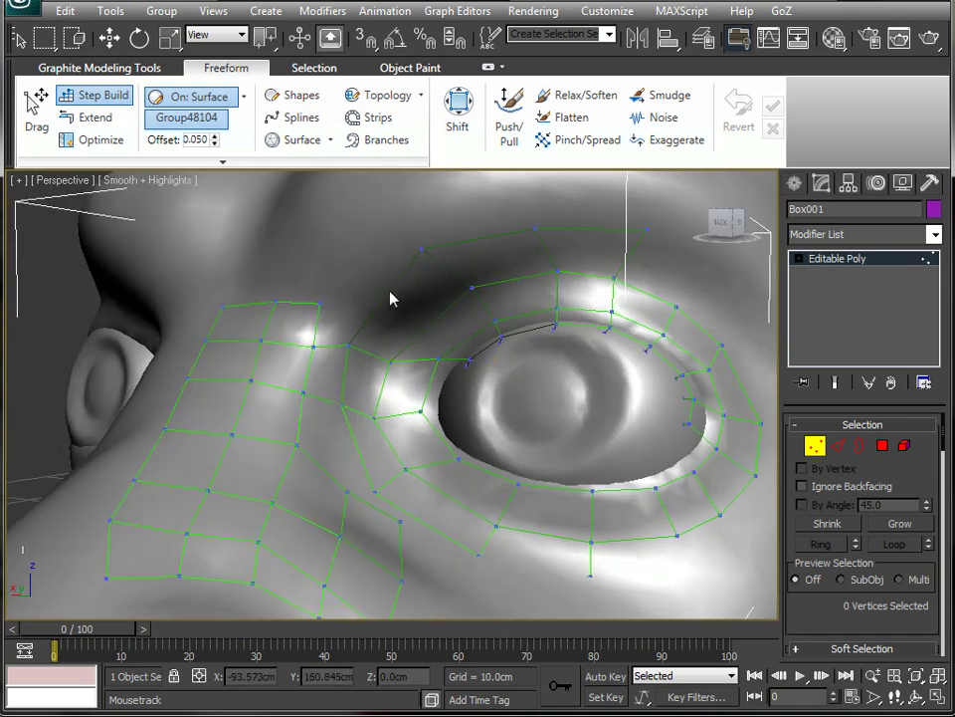
pyautogui.click(261, 139)
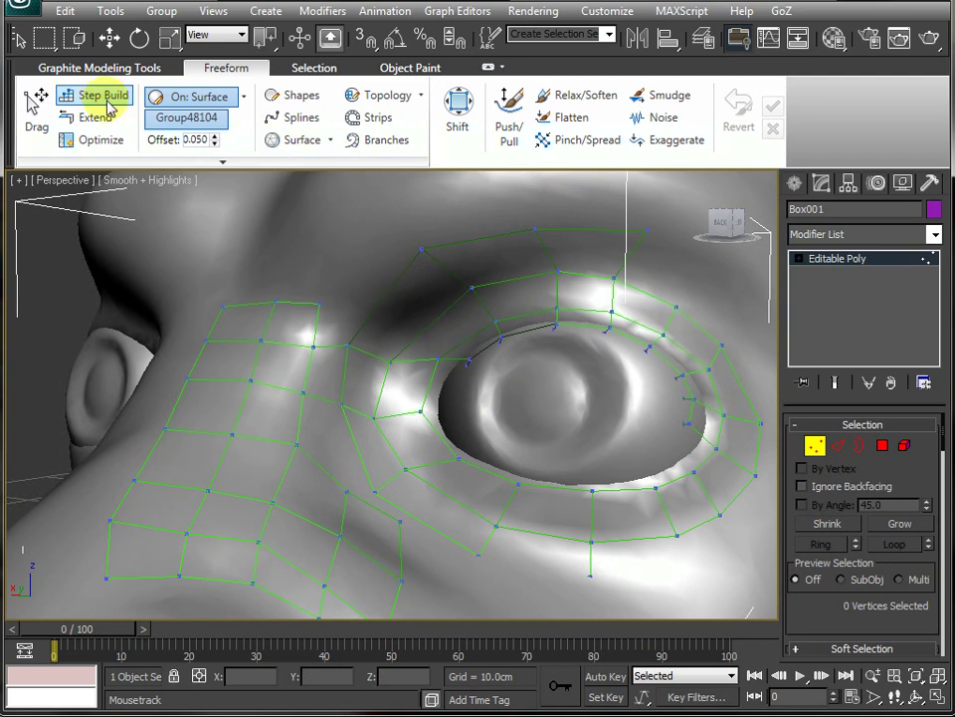
# Insert an edge loop with SwiftLoop across the polygons between the brow and the eye's inner upper corner, then return to vertex editing.
pyautogui.click(135, 69)
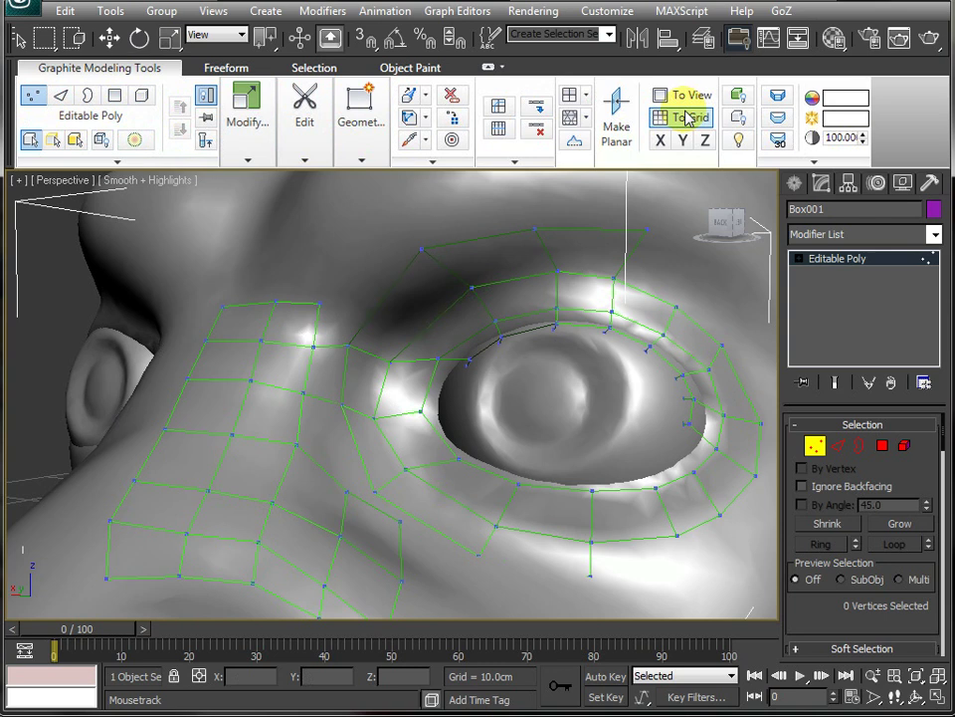
pyautogui.click(34, 95)
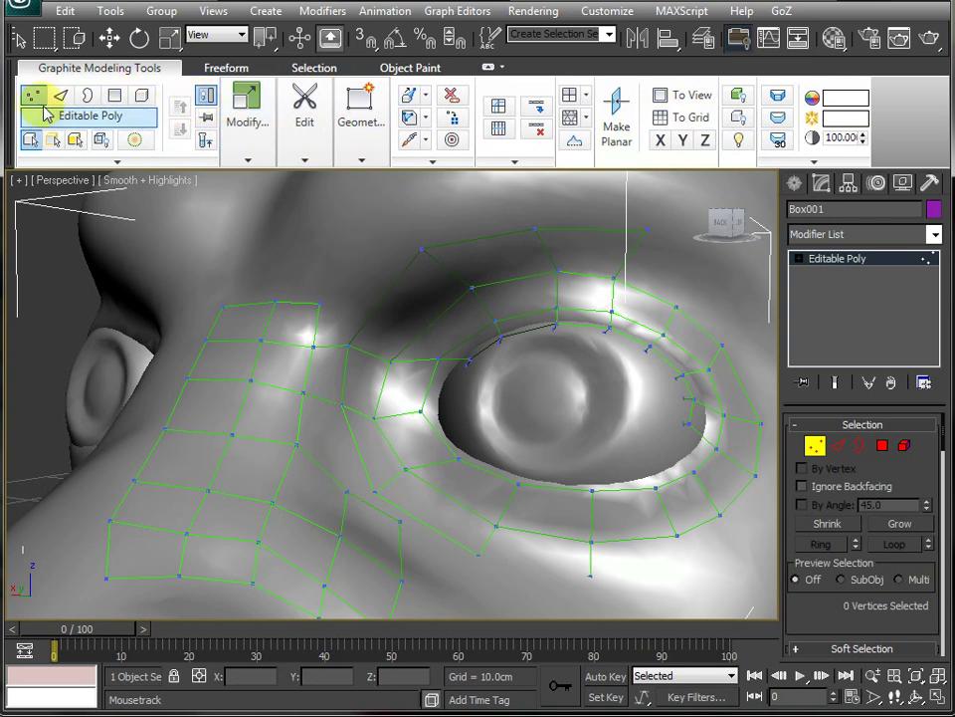
pyautogui.click(453, 99)
pyautogui.click(435, 328)
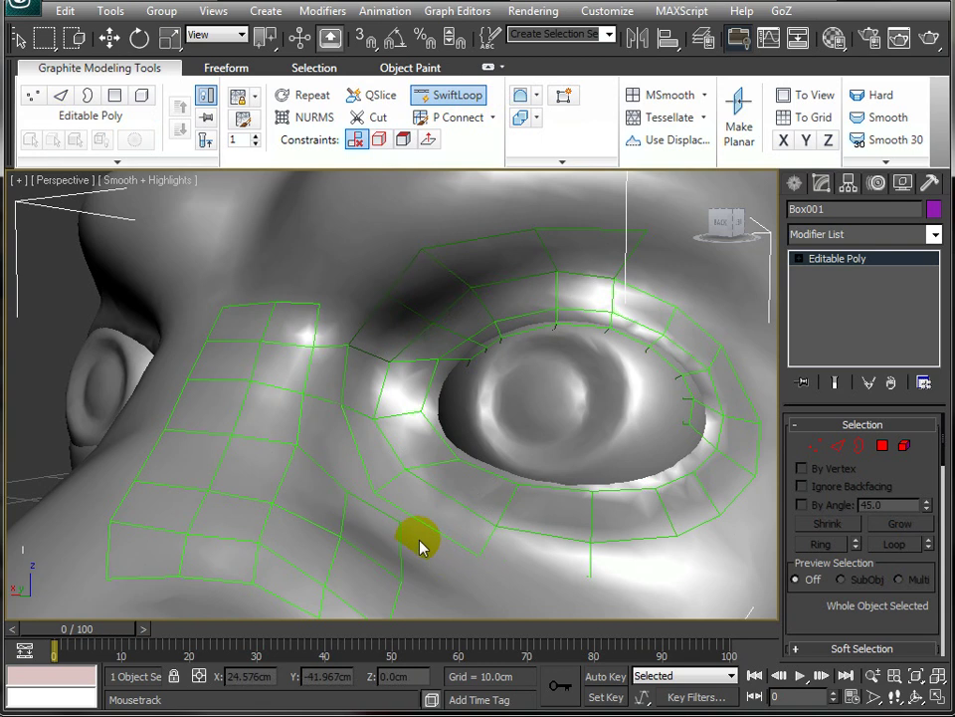
pyautogui.click(582, 510)
pyautogui.click(33, 95)
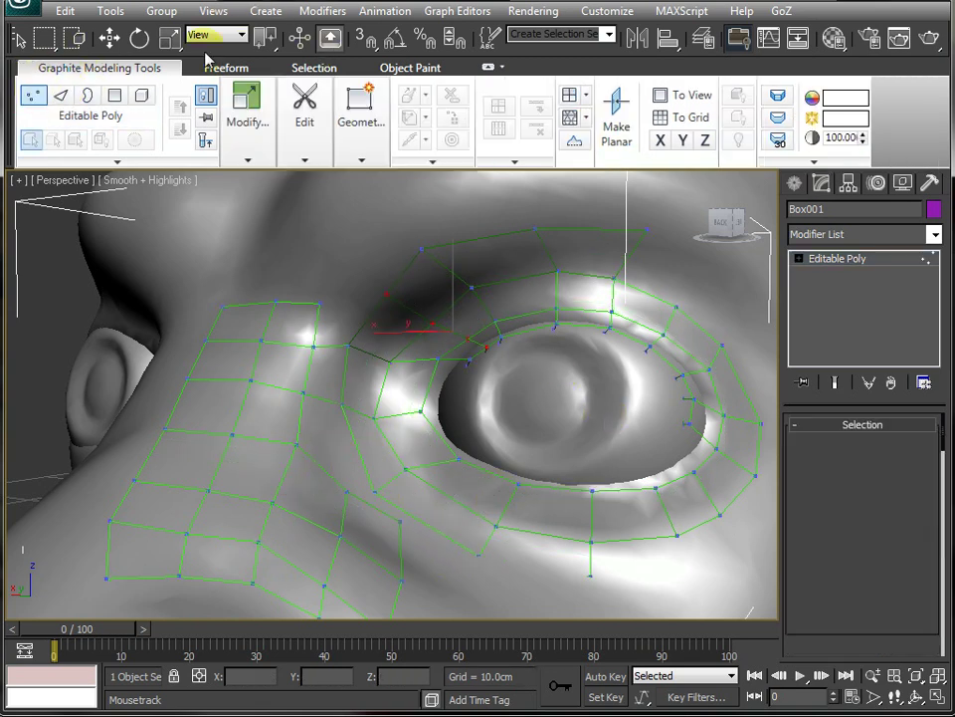
# Fill the gap between the top of the nose strip and the new edge loop's outer vertex with a Step Build quad.
pyautogui.click(227, 68)
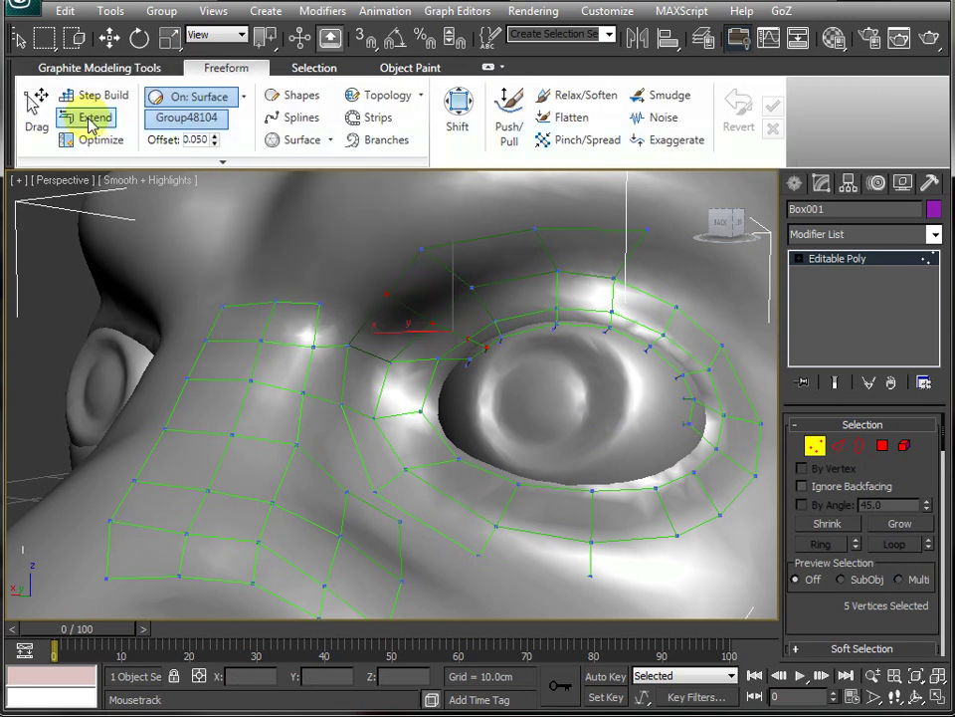
pyautogui.click(96, 95)
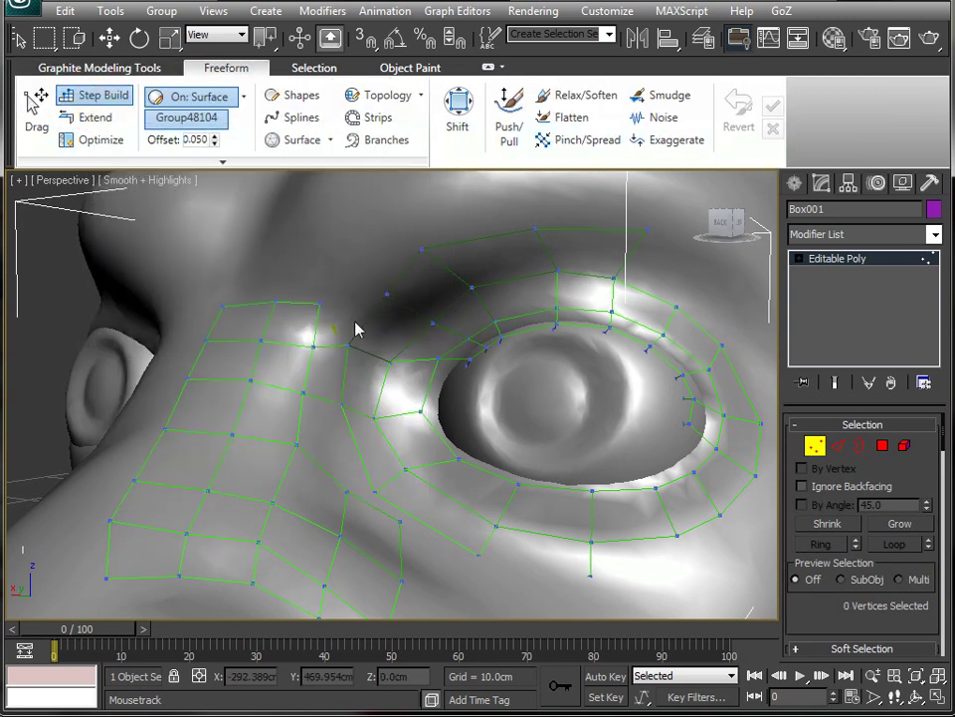
pyautogui.moveTo(321, 304)
pyautogui.keyDown('shift'); pyautogui.mouseDown()
pyautogui.moveTo(317, 333)
pyautogui.moveTo(349, 360)
pyautogui.mouseUp(); pyautogui.keyUp('shift')
# Reposition the new edge loop's vertices under the brow and along the inner upper eyelid.
pyautogui.keyDown('alt'); pyautogui.moveTo(373, 360); pyautogui.dragTo(419, 348, button='middle'); pyautogui.keyUp('alt')
pyautogui.scroll(4, 418, 349)
pyautogui.keyDown('alt'); pyautogui.moveTo(485, 271); pyautogui.dragTo(356, 334, button='middle'); pyautogui.keyUp('alt')
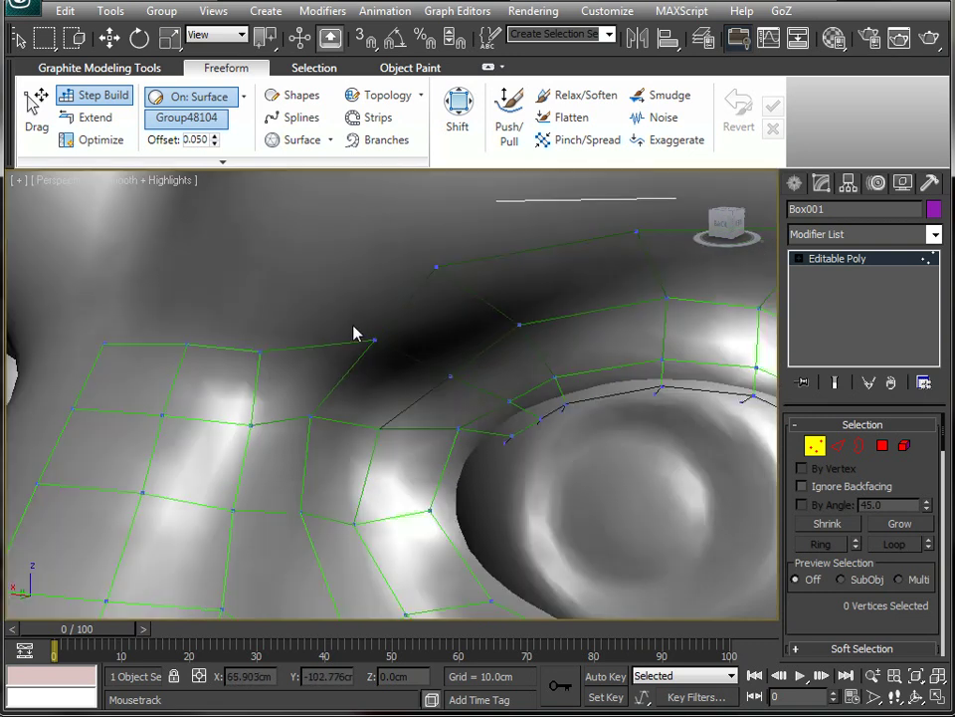
pyautogui.keyDown('alt'); pyautogui.moveTo(452, 377); pyautogui.dragTo(418, 349, button='middle'); pyautogui.keyUp('alt')
pyautogui.click(416, 349)
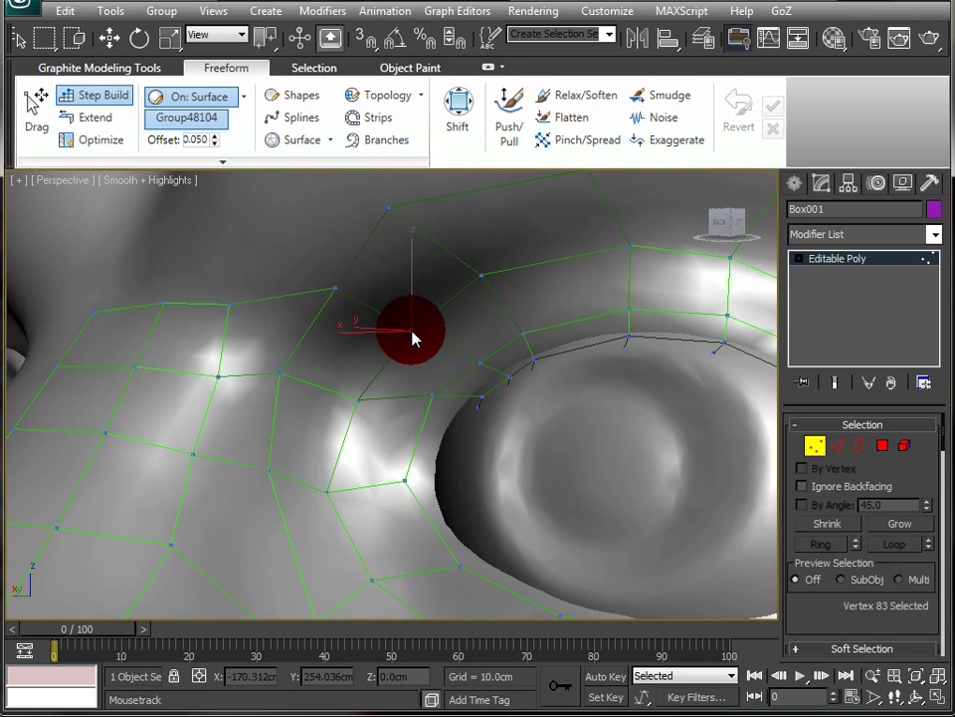
pyautogui.click(479, 367)
pyautogui.keyDown('ctrl'); pyautogui.keyDown('alt'); pyautogui.keyDown('shift'); pyautogui.moveTo(335, 290); pyautogui.dragTo(337, 297); pyautogui.keyUp('shift'); pyautogui.keyUp('alt'); pyautogui.keyUp('ctrl')
# Open the recent scene bigfoot_pre_Z.max without saving the changes to the current one.
pyautogui.moveTo(397, 299)
pyautogui.keyDown('alt'); pyautogui.mouseDown(button='middle')
pyautogui.moveTo(330, 338)
pyautogui.moveTo(392, 296)
pyautogui.moveTo(388, 312)
pyautogui.mouseUp(button='middle'); pyautogui.keyUp('alt')
pyautogui.scroll(-10, 388, 313)
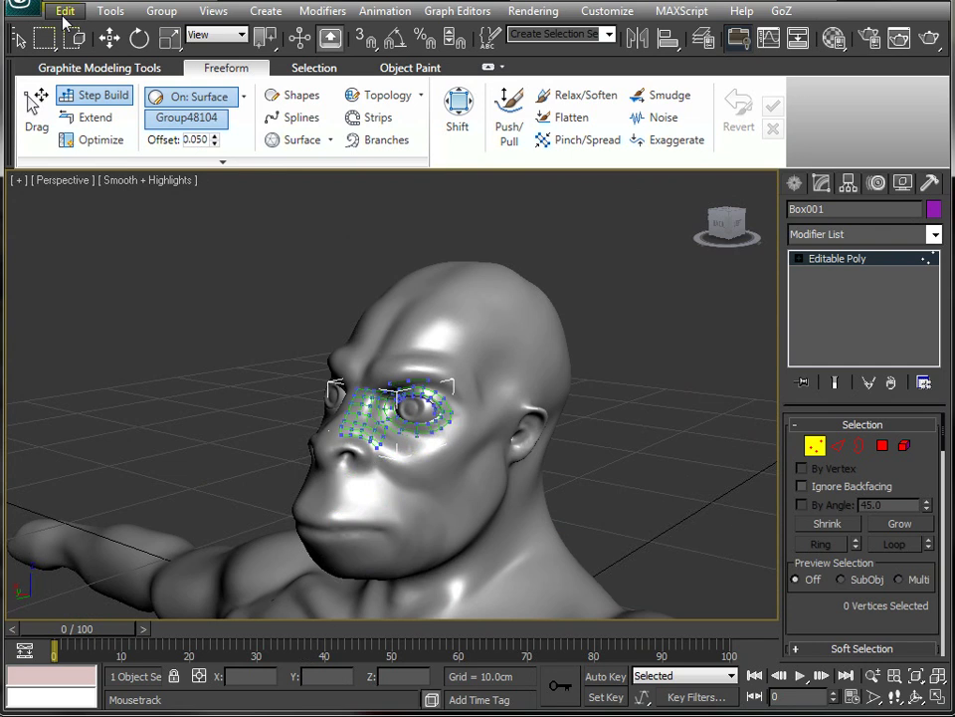
pyautogui.click(20, 12)
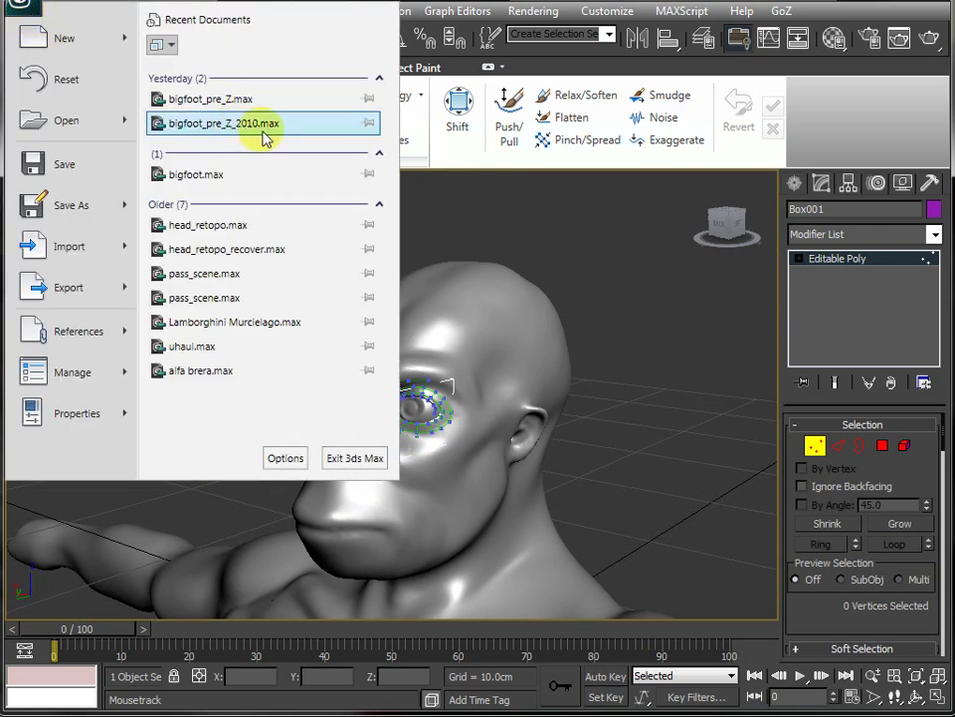
pyautogui.click(288, 97)
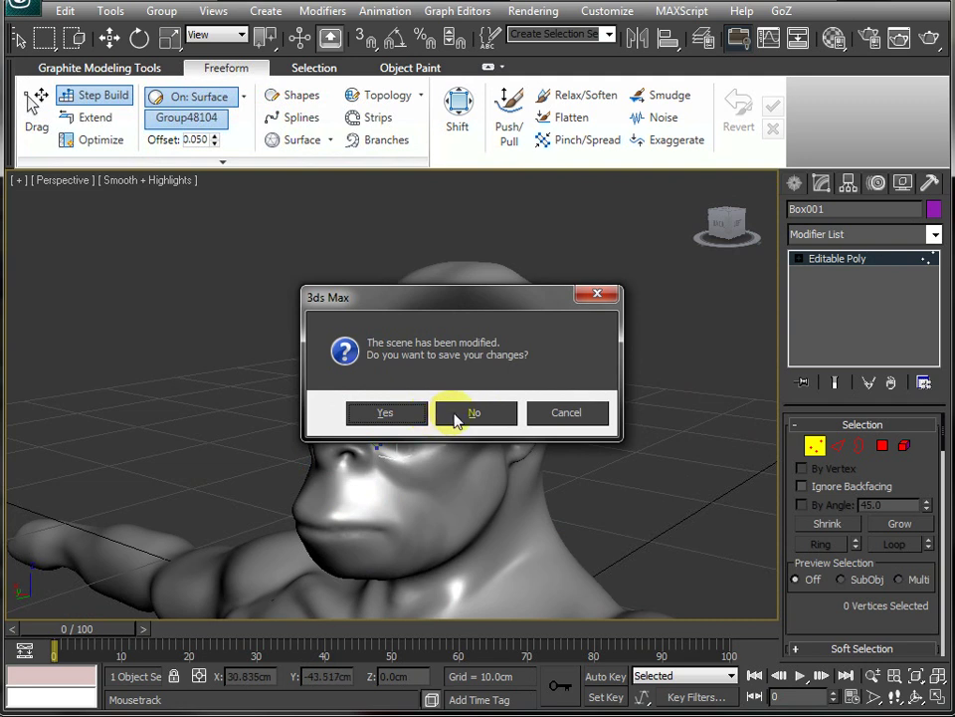
pyautogui.click(456, 419)
# Display edged faces over the shaded bigfoot model in the perspective viewport.
pyautogui.keyDown('alt'); pyautogui.moveTo(476, 477); pyautogui.dragTo(362, 474, button='middle'); pyautogui.keyUp('alt')
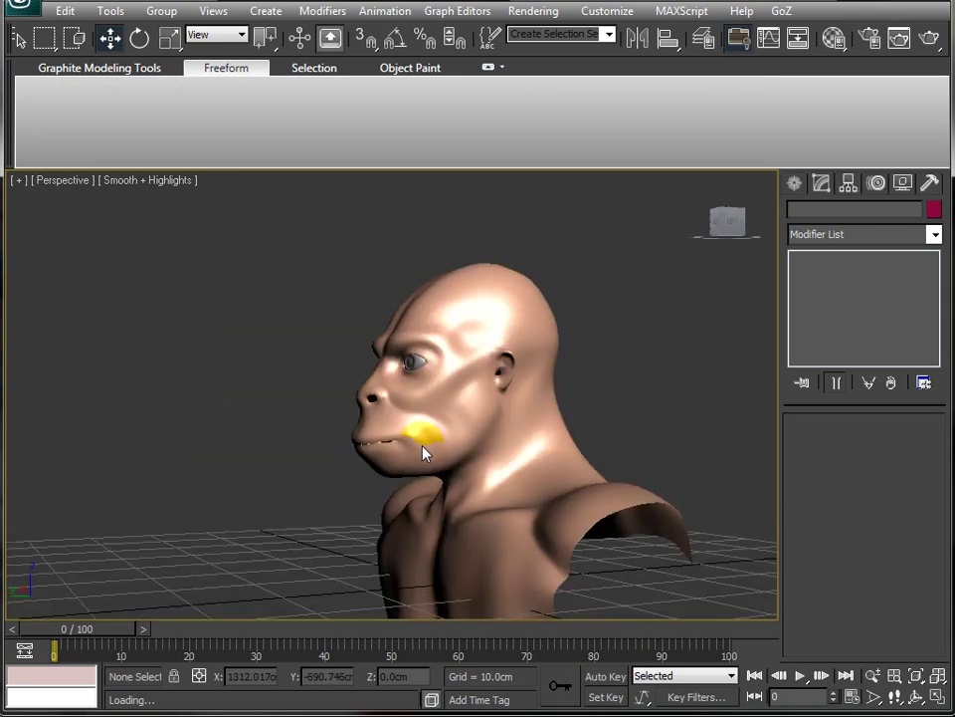
pyautogui.scroll(3, 423, 453)
pyautogui.click(147, 180)
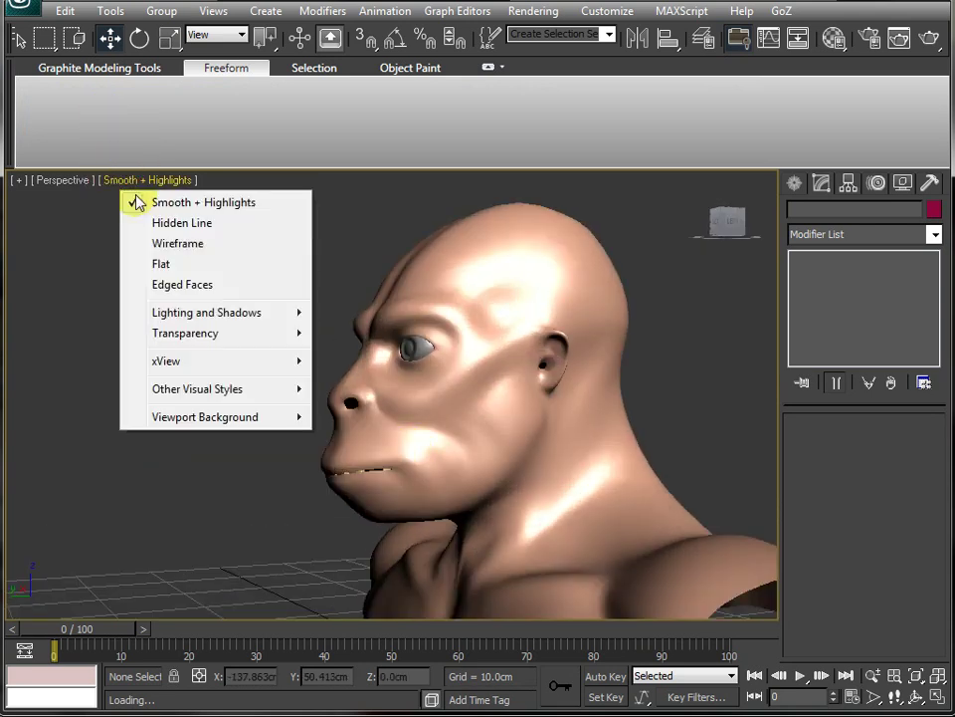
pyautogui.click(204, 289)
# Examine the finished head's topology around the eyes, nose, mouth and ear from several angles.
pyautogui.keyDown('alt'); pyautogui.moveTo(254, 418); pyautogui.dragTo(379, 422, button='middle'); pyautogui.keyUp('alt')
pyautogui.scroll(5, 480, 437)
pyautogui.scroll(-2, 478, 438)
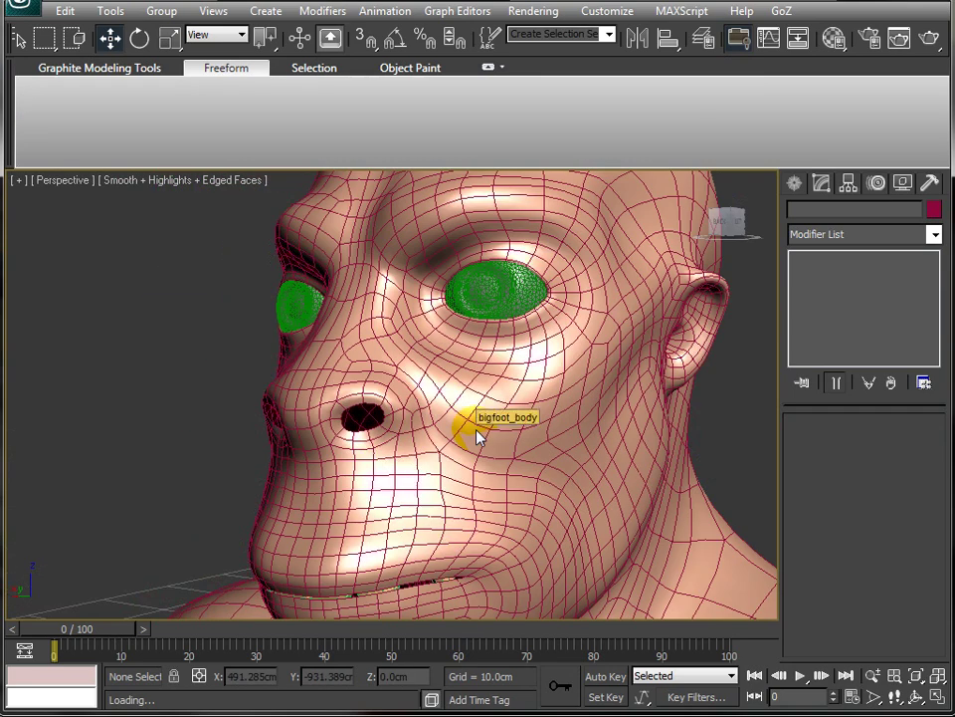
pyautogui.scroll(-5, 478, 438)
pyautogui.keyDown('alt'); pyautogui.moveTo(487, 473); pyautogui.dragTo(369, 472, button='middle'); pyautogui.keyUp('alt')
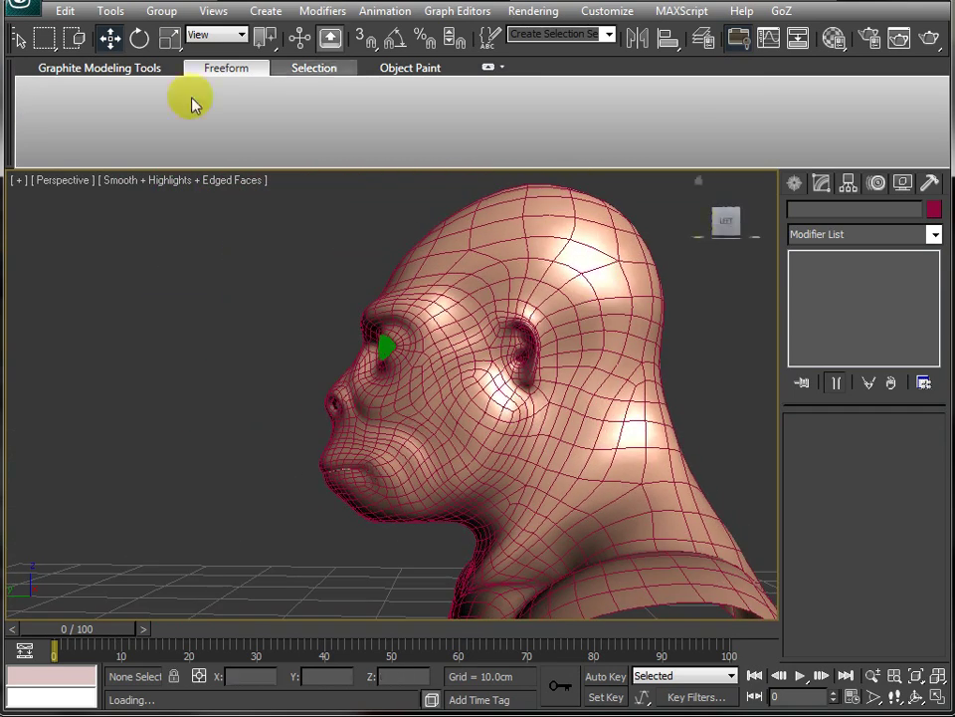
pyautogui.moveTo(376, 416)
pyautogui.keyDown('alt'); pyautogui.mouseDown(button='middle')
pyautogui.moveTo(305, 416)
pyautogui.moveTo(624, 433)
pyautogui.moveTo(513, 444)
pyautogui.moveTo(384, 426)
pyautogui.mouseUp(button='middle'); pyautogui.keyUp('alt')
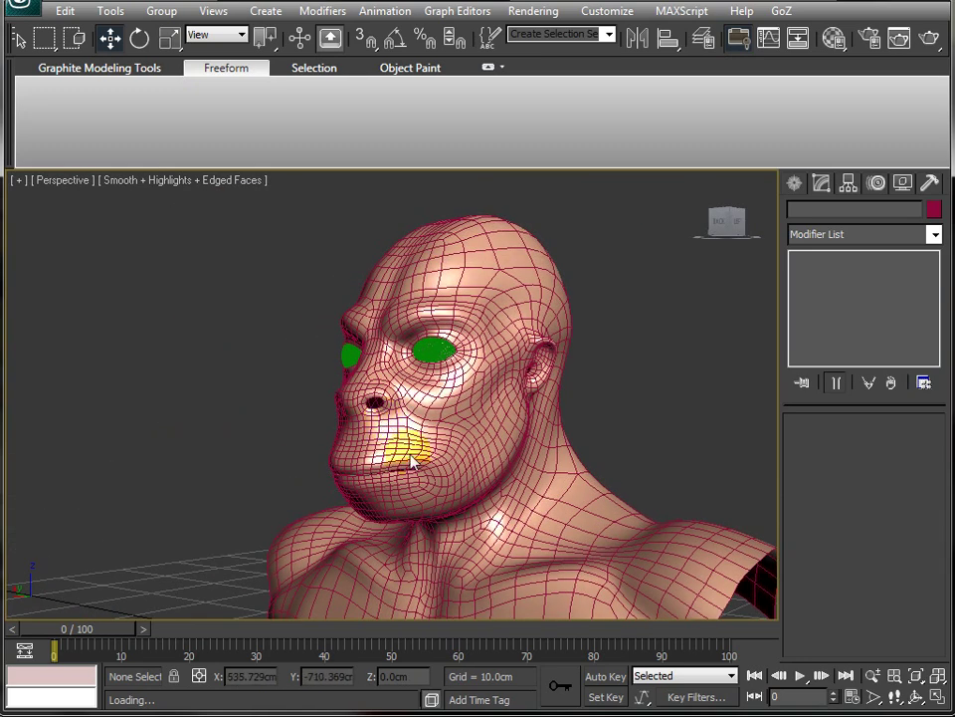
pyautogui.keyDown('alt'); pyautogui.moveTo(499, 426); pyautogui.dragTo(432, 430, button='middle'); pyautogui.keyUp('alt')
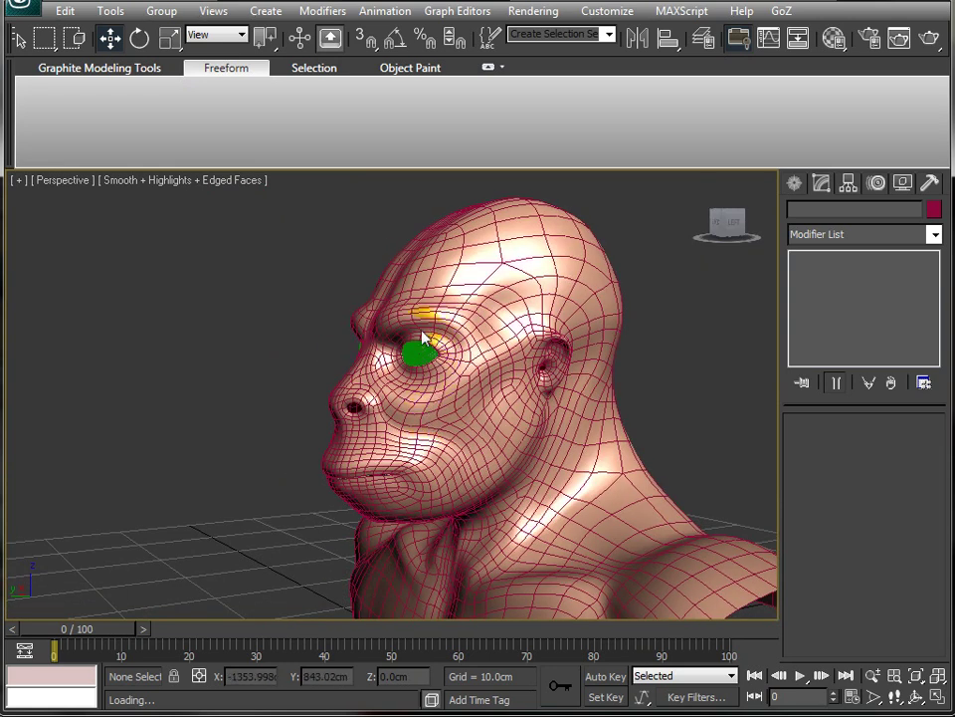